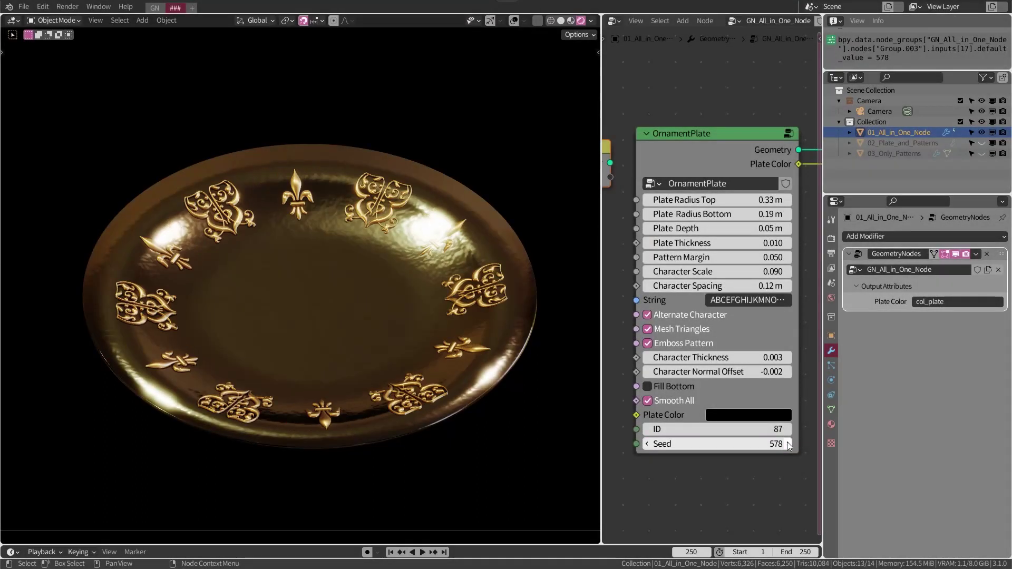
Reseed the plate for floral sprigs and widen and deepen it into a bowl.
left_click_drag(789, 446, 807, 446)
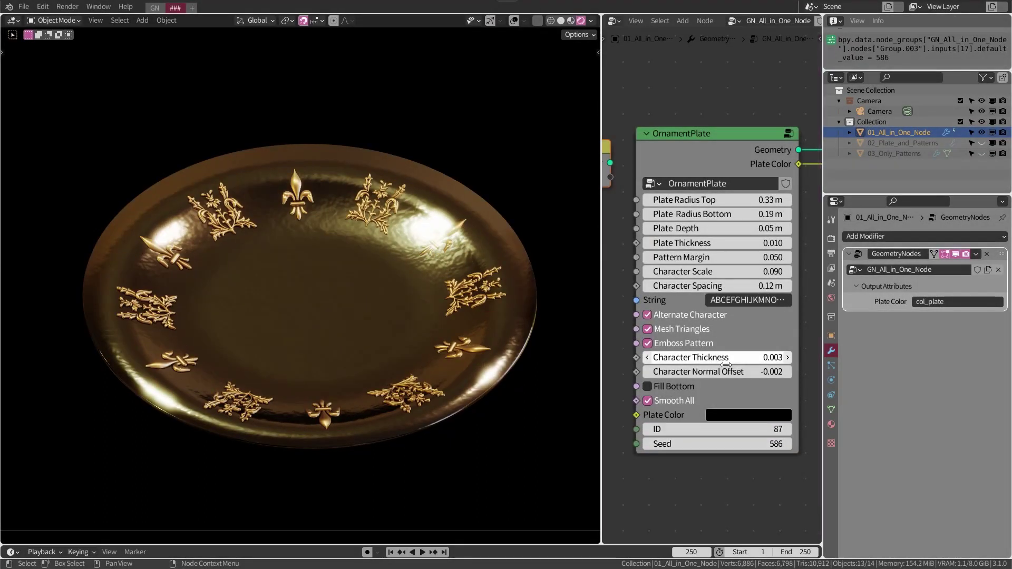
left_click(647, 315)
mouse_move(686, 200)
left_mouse_down()
mouse_move(717, 200)
mouse_move(648, 215)
left_mouse_up()
mouse_move(707, 228)
left_mouse_down()
mouse_move(739, 228)
mouse_move(749, 214)
mouse_move(701, 200)
mouse_move(743, 243)
mouse_move(723, 243)
mouse_move(711, 228)
left_mouse_up()
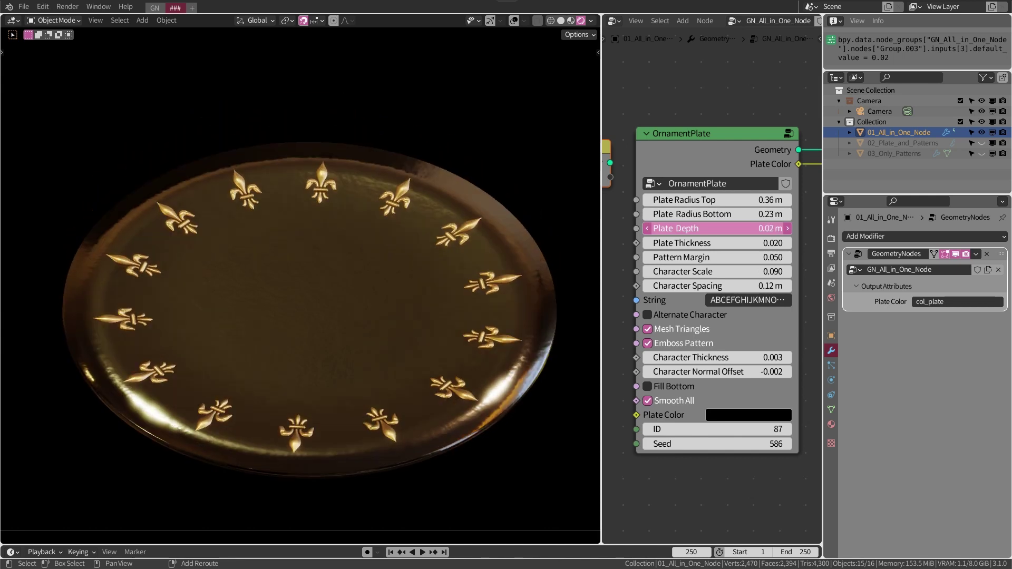
left_click_drag(723, 444, 701, 444)
left_click(649, 316)
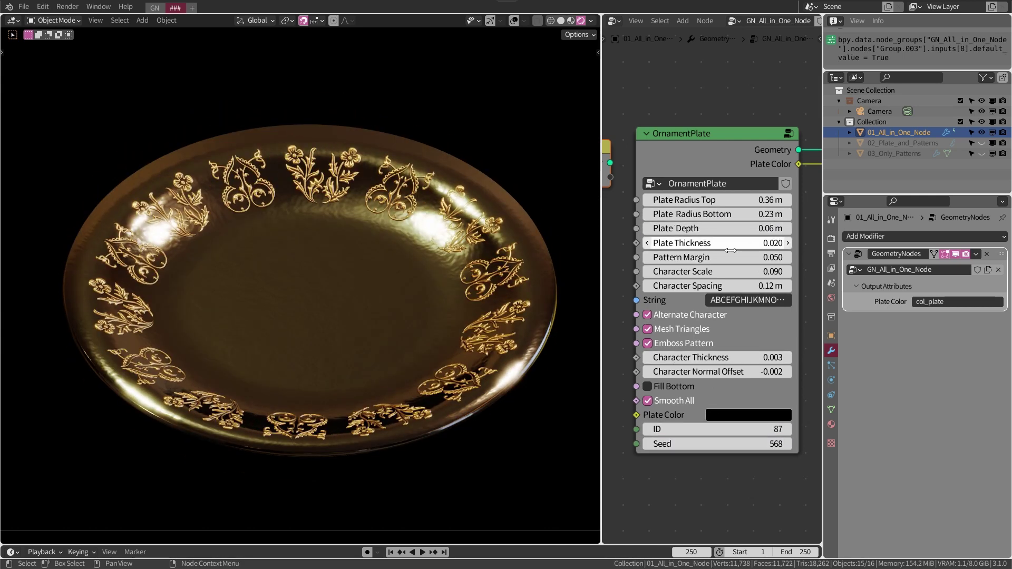
Enlarge and thicken the raised glyphs, disable Mesh Triangles and Smooth All, and colour the plate dark green.
mouse_move(717, 272)
left_mouse_down()
mouse_move(731, 271)
mouse_move(709, 271)
mouse_move(725, 285)
mouse_move(732, 272)
left_mouse_up()
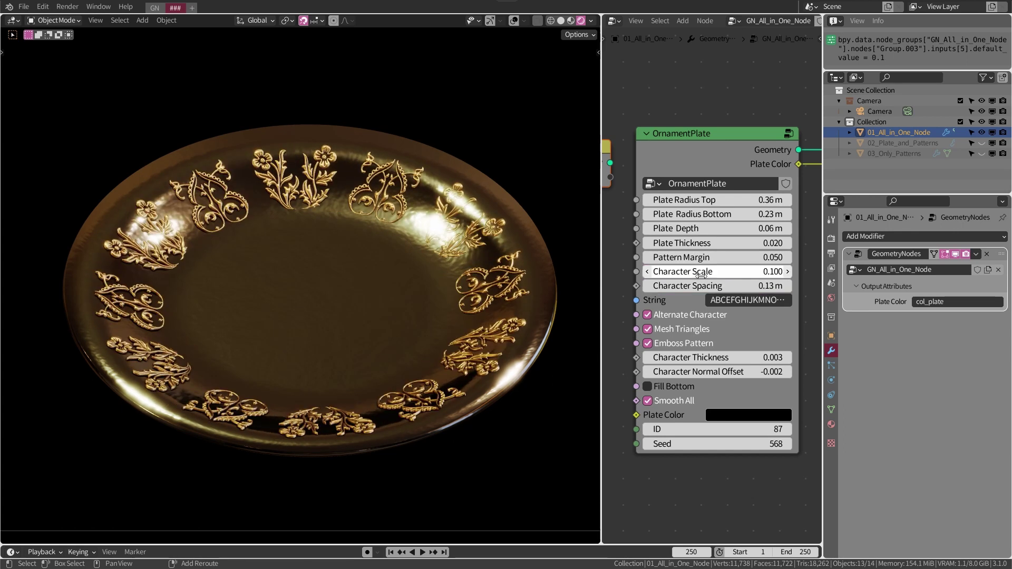
left_click(647, 329)
left_click(648, 401)
left_click(648, 387)
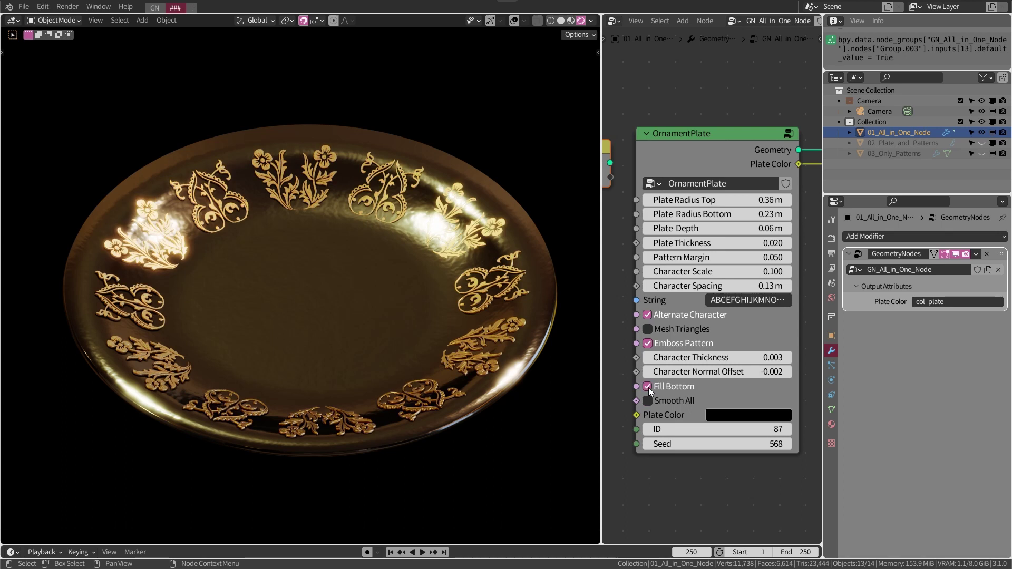
left_click_drag(718, 360, 694, 358)
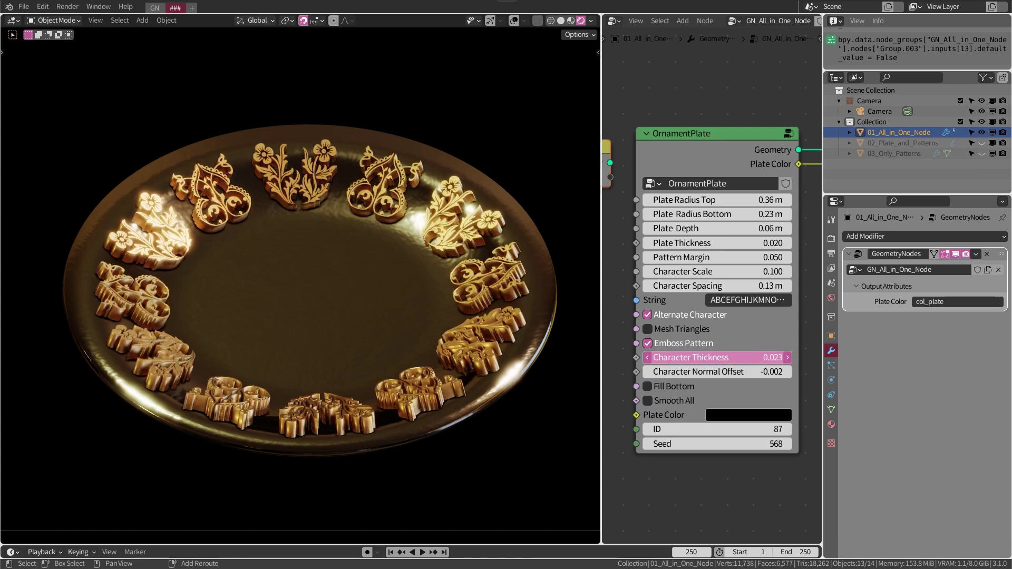
left_click(749, 415)
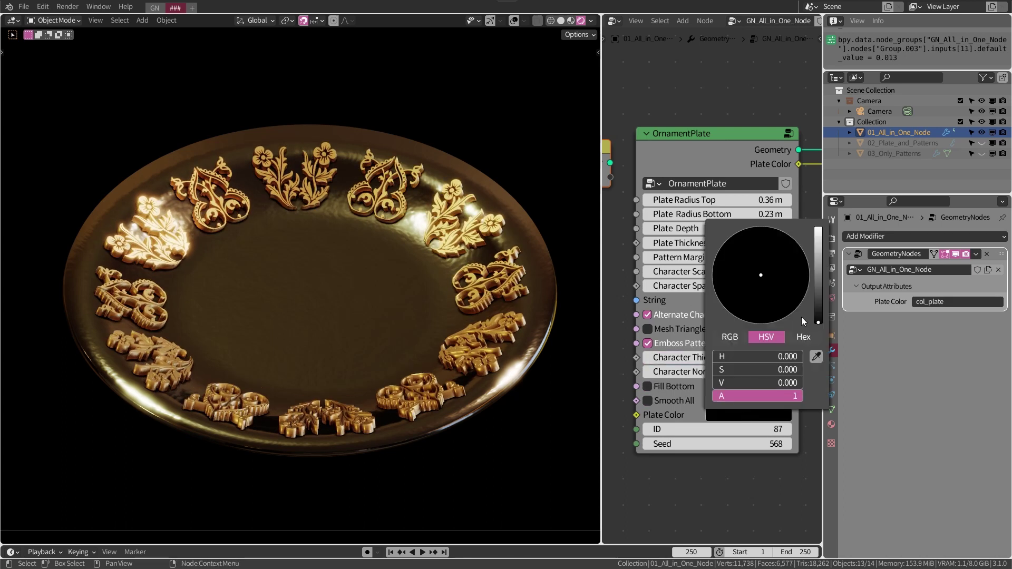
mouse_move(759, 276)
left_mouse_down()
mouse_move(746, 258)
mouse_move(731, 296)
left_mouse_up()
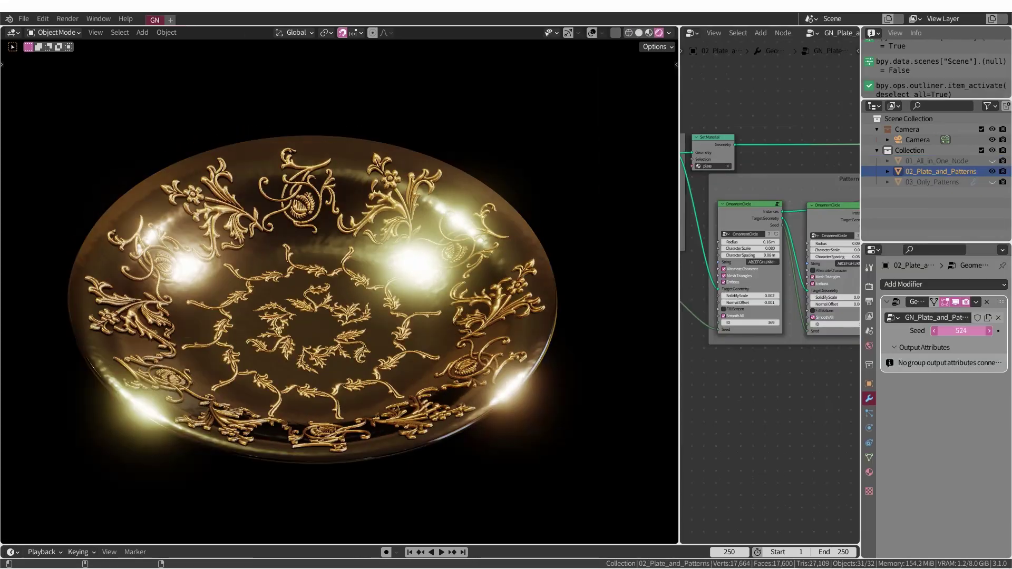
left_click_drag(961, 331, 980, 330)
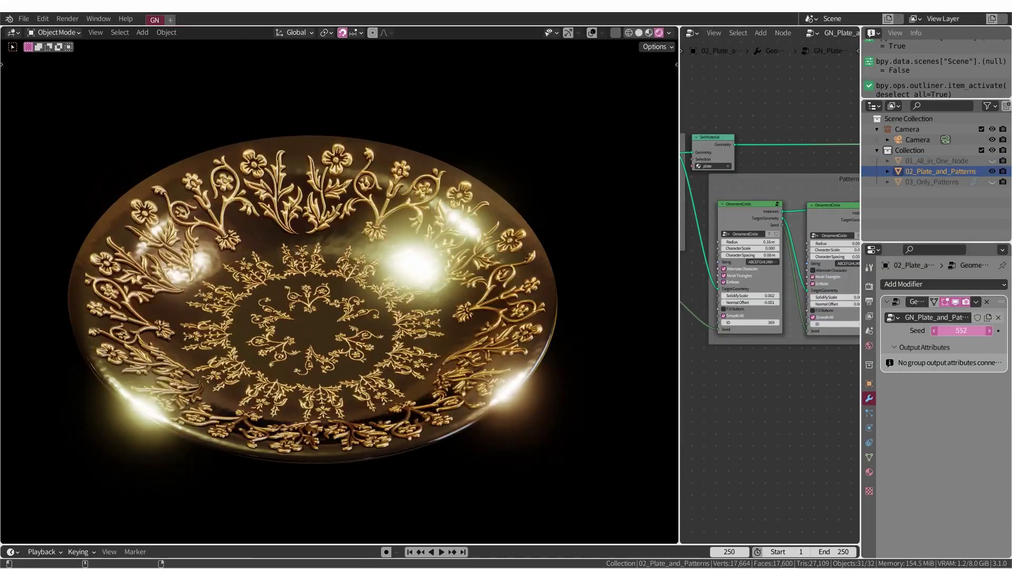
Show 03_Only_Patterns, give its rosette a new seed, and use Solid viewport shading.
left_click(992, 171)
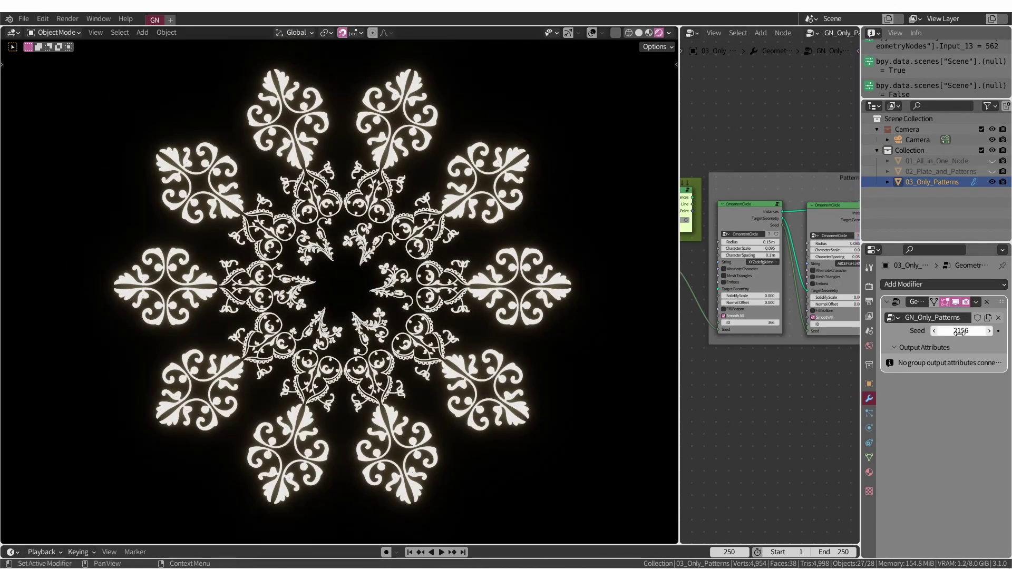
left_click_drag(961, 331, 981, 331)
left_click(639, 33)
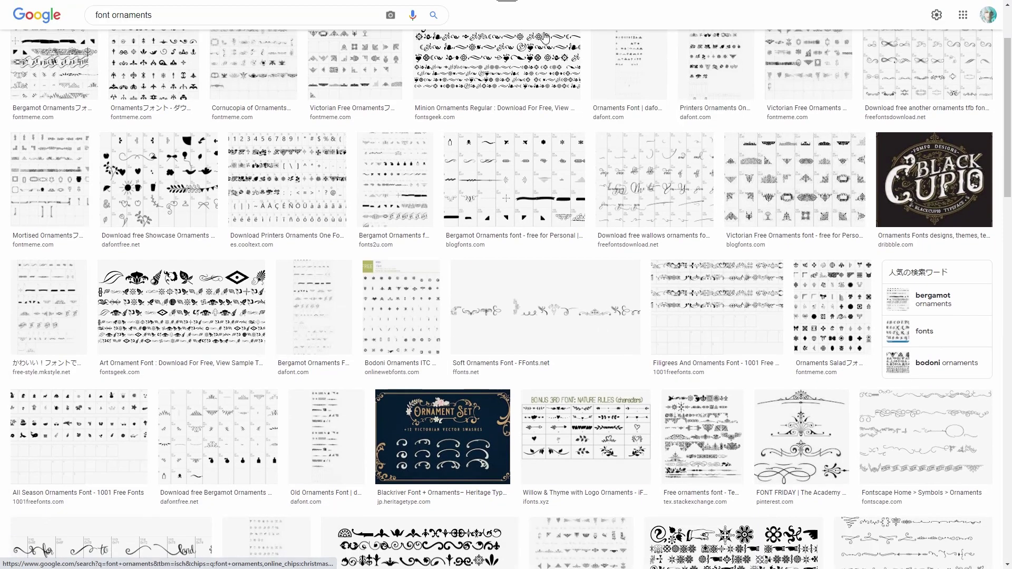
Scroll through many rows of the 'font ornaments' image results to survey ornament typefaces.
scroll(545, 37, "down", 2)
scroll(544, 37, "down", 2)
scroll(543, 36, "down", 3)
scroll(542, 36, "down", 3)
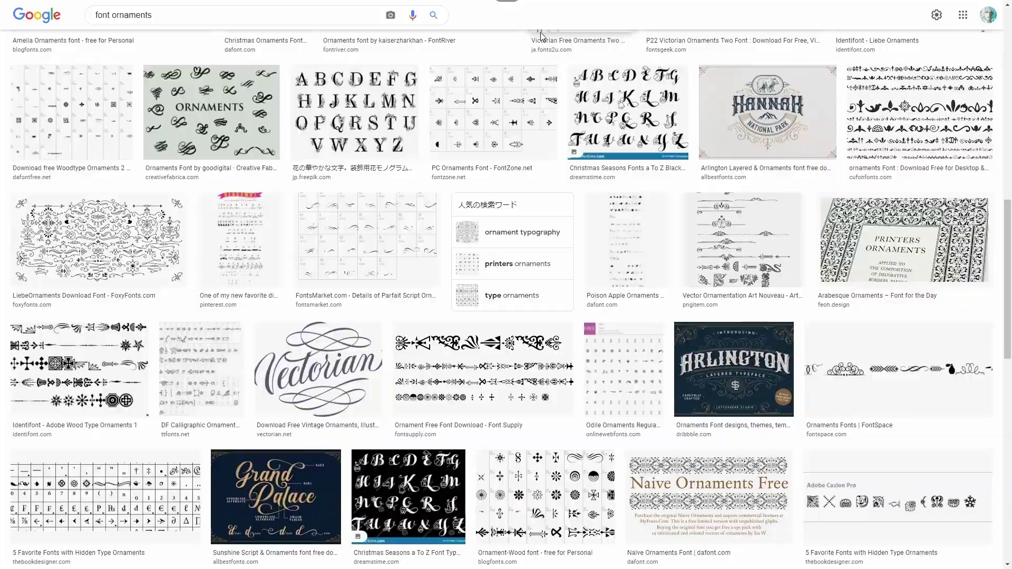
scroll(543, 37, "down", 3)
scroll(545, 37, "down", 3)
scroll(570, 53, "down", 1)
scroll(607, 70, "down", 3)
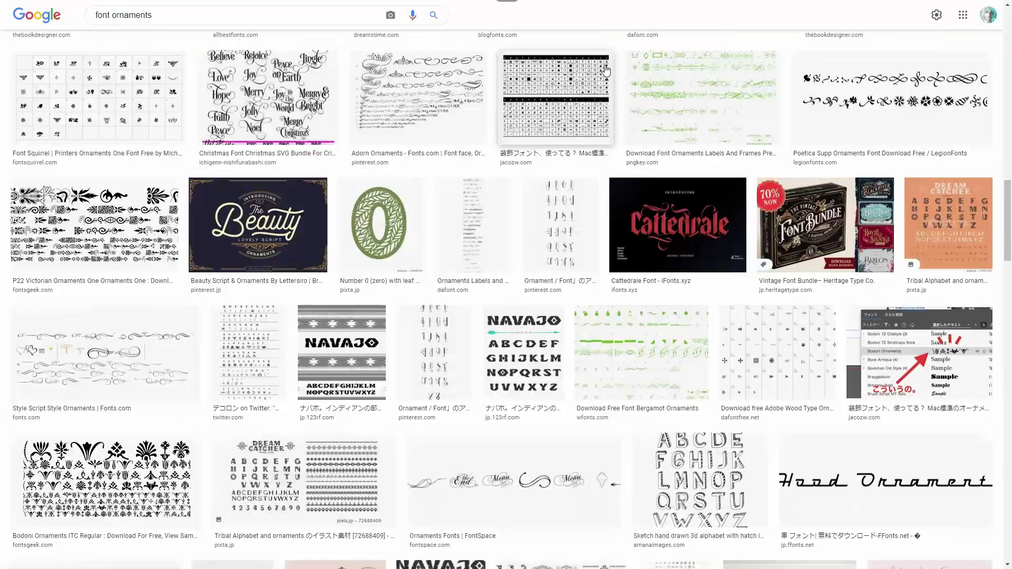
scroll(606, 70, "down", 4)
scroll(607, 70, "down", 3)
scroll(606, 70, "down", 1)
scroll(607, 71, "down", 2)
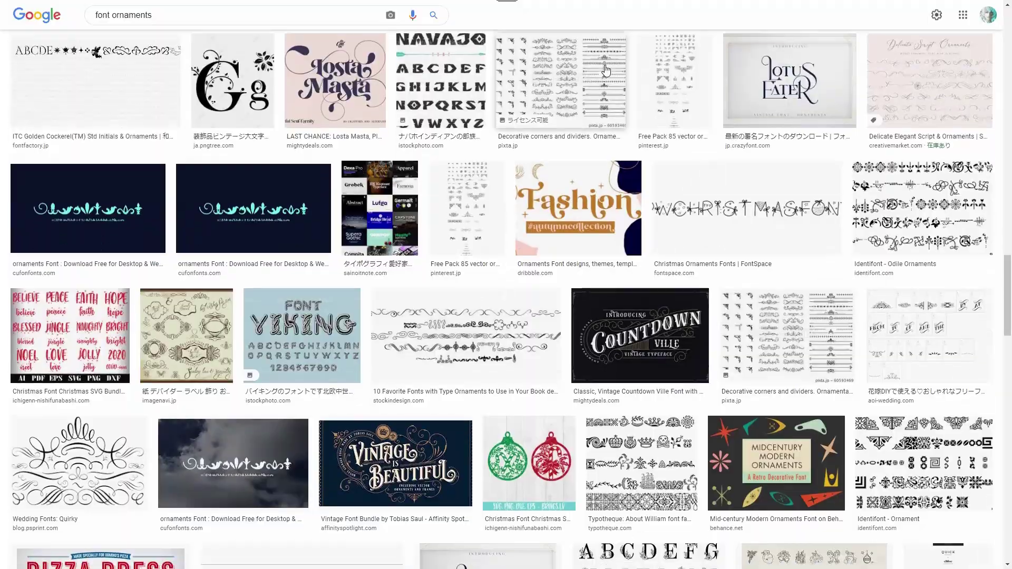
scroll(606, 70, "down", 2)
scroll(607, 71, "down", 4)
scroll(606, 70, "down", 2)
scroll(603, 68, "down", 1)
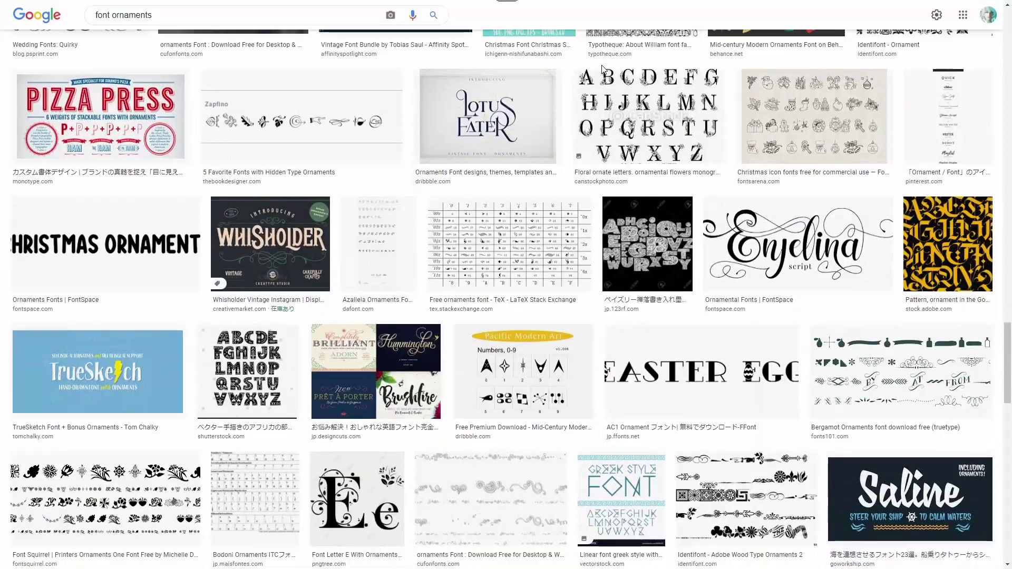
scroll(604, 68, "down", 3)
scroll(604, 69, "down", 3)
scroll(604, 68, "down", 3)
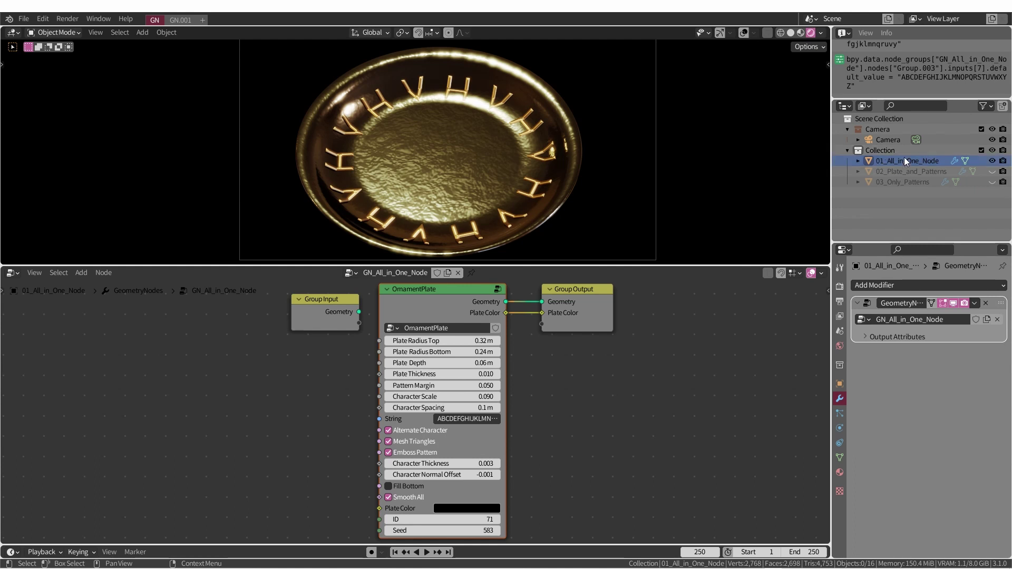
Select 01_All_in_One_Node and enter its OrnamentPlate node group.
left_click(891, 162)
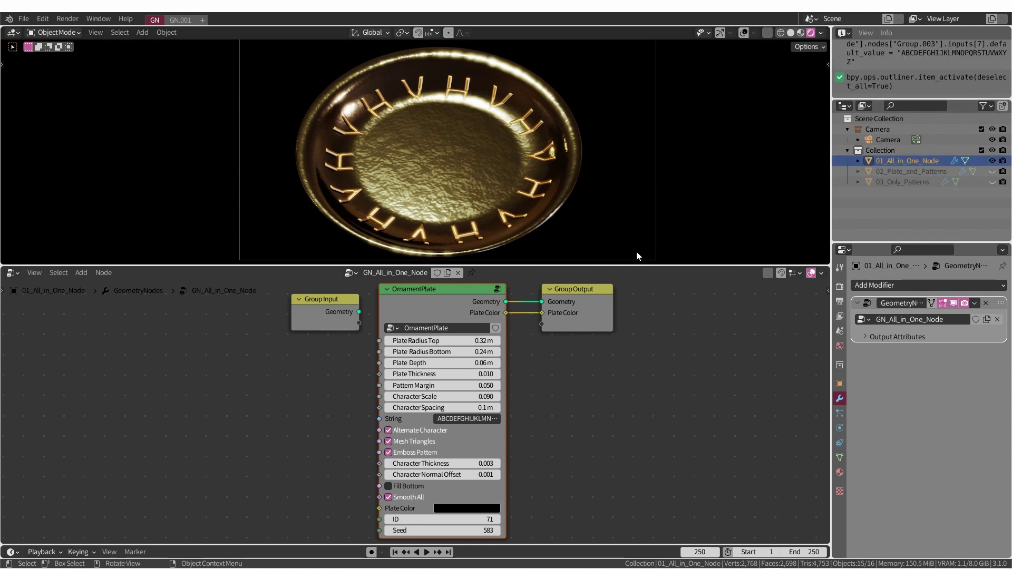
left_click(459, 296)
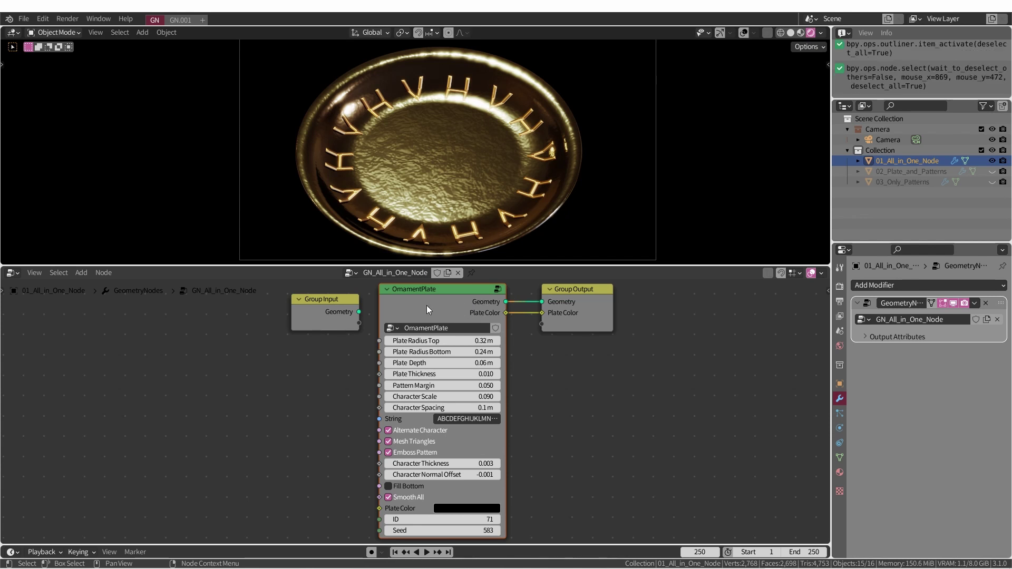
key("Tab")
mouse_move(399, 311)
middle_mouse_down()
mouse_move(413, 355)
mouse_move(427, 330)
mouse_move(331, 336)
middle_mouse_up()
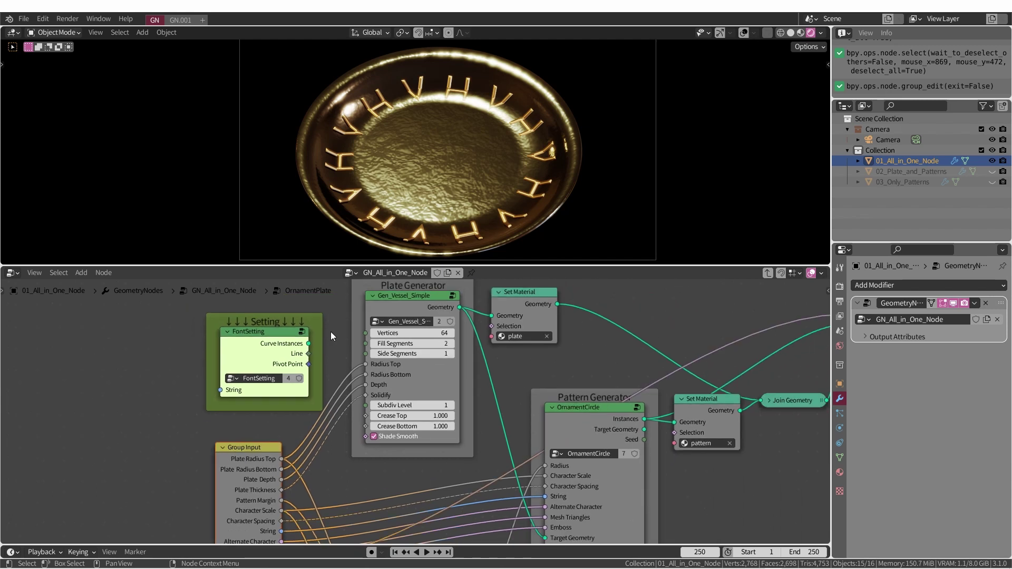
scroll(331, 332, "down", 2)
scroll(331, 329, "down", 1)
scroll(331, 329, "down", 1)
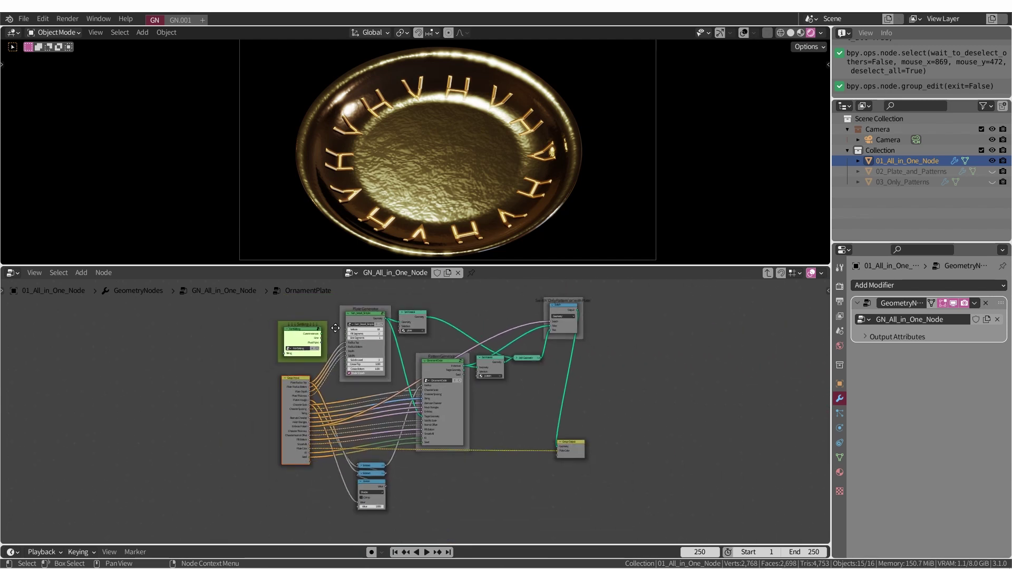
Locate the nested FontSetting group inside OrnamentPlate and enter it.
scroll(316, 326, "up", 1)
scroll(312, 326, "up", 2)
scroll(311, 325, "up", 2)
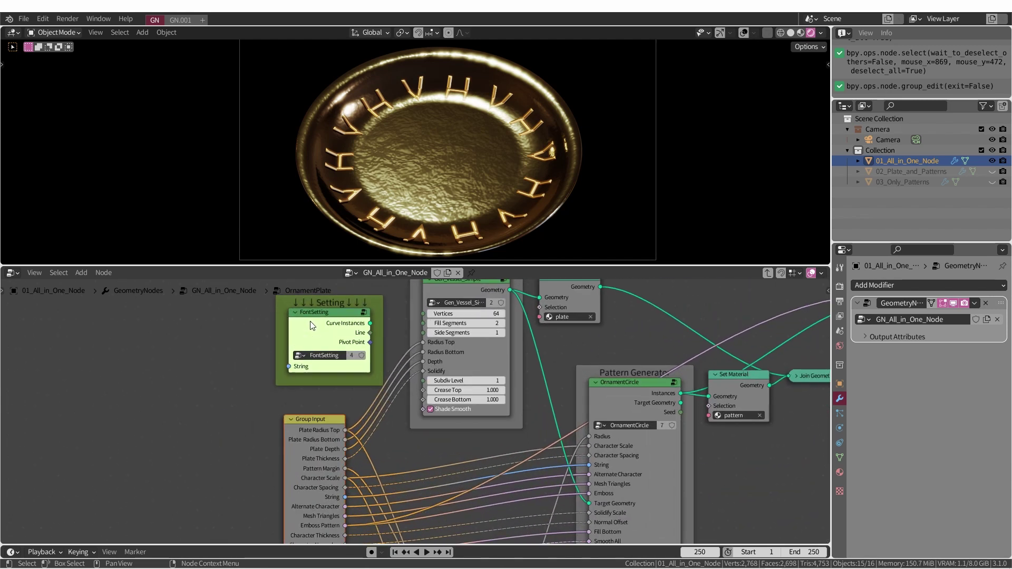
scroll(311, 325, "up", 1)
scroll(327, 326, "up", 1)
scroll(359, 327, "up", 1)
scroll(390, 327, "up", 1)
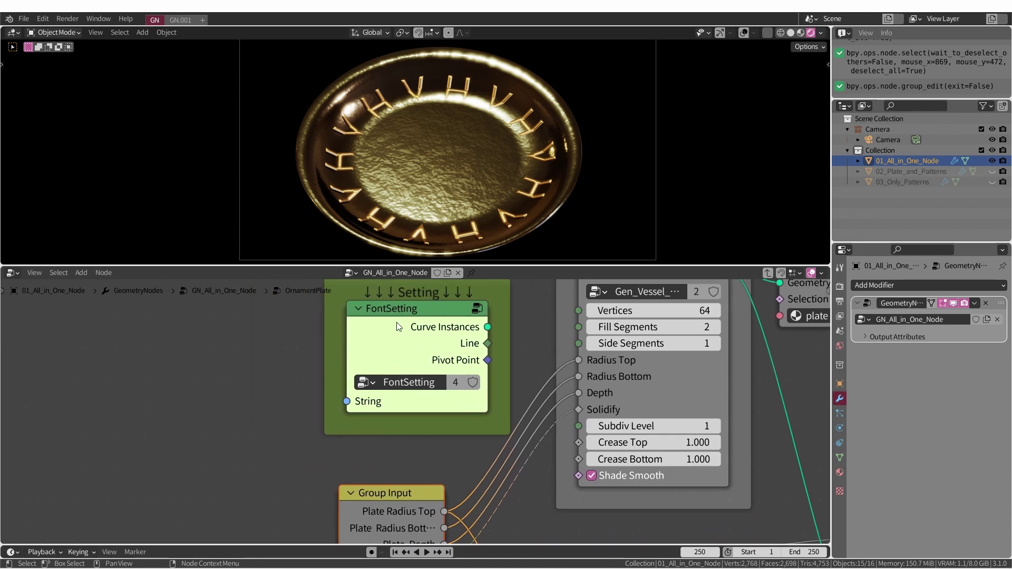
left_click(400, 326)
key("Tab")
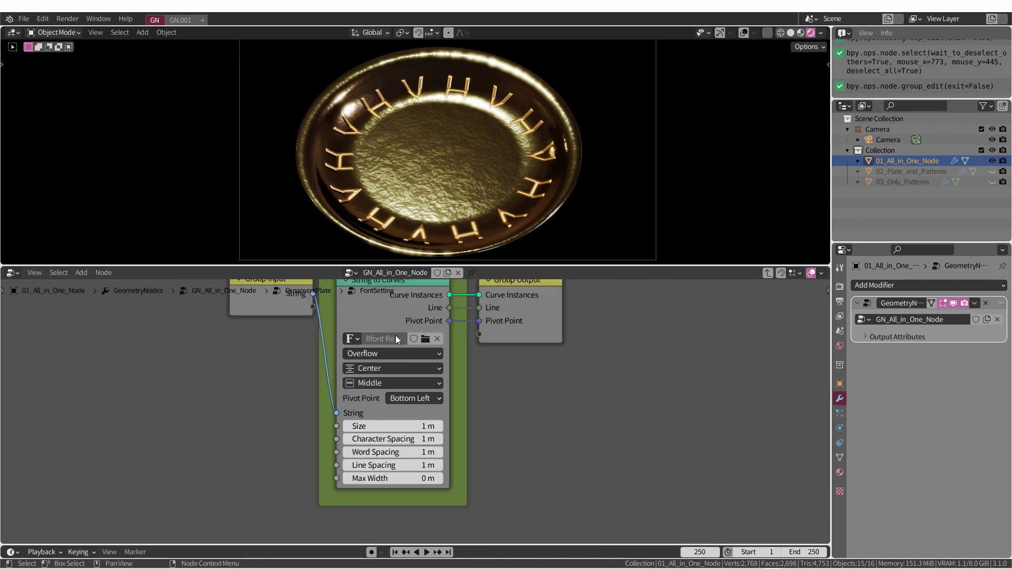
Centre the Set Font frame and look over the String to Curves font list.
scroll(396, 335, "down", 1)
middle_click_drag(397, 305, 504, 346)
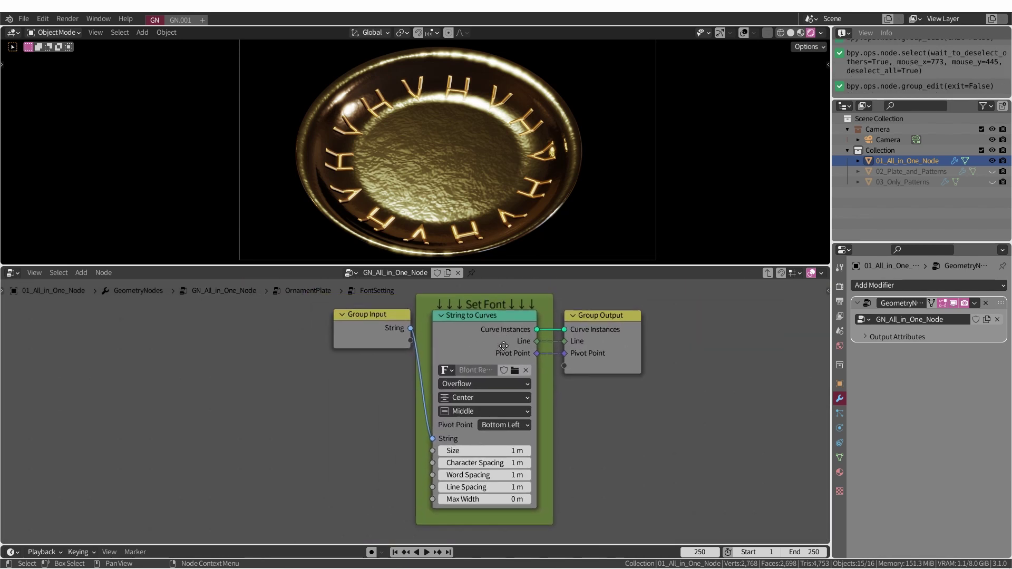
scroll(501, 342, "up", 1)
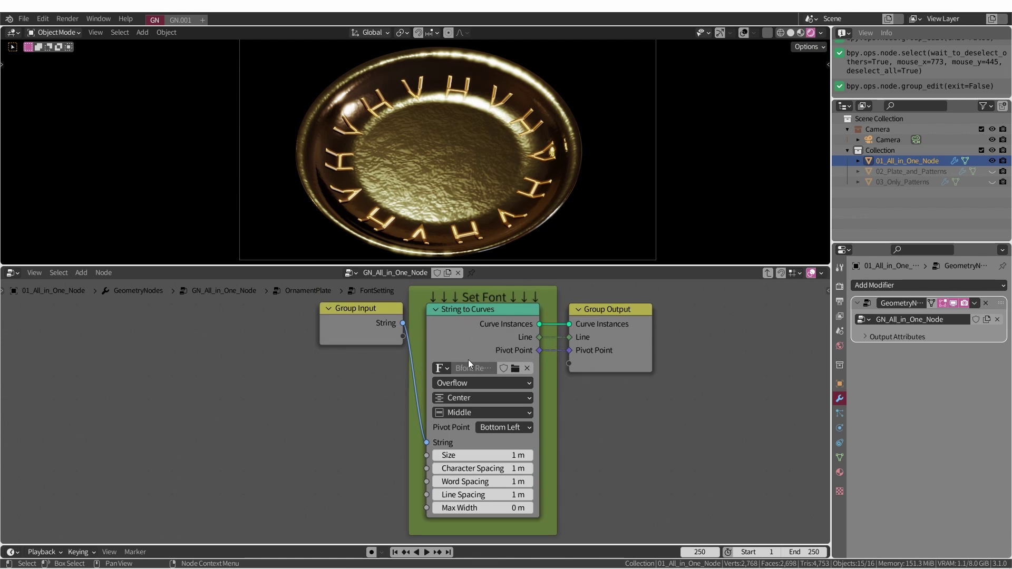
left_click(446, 368)
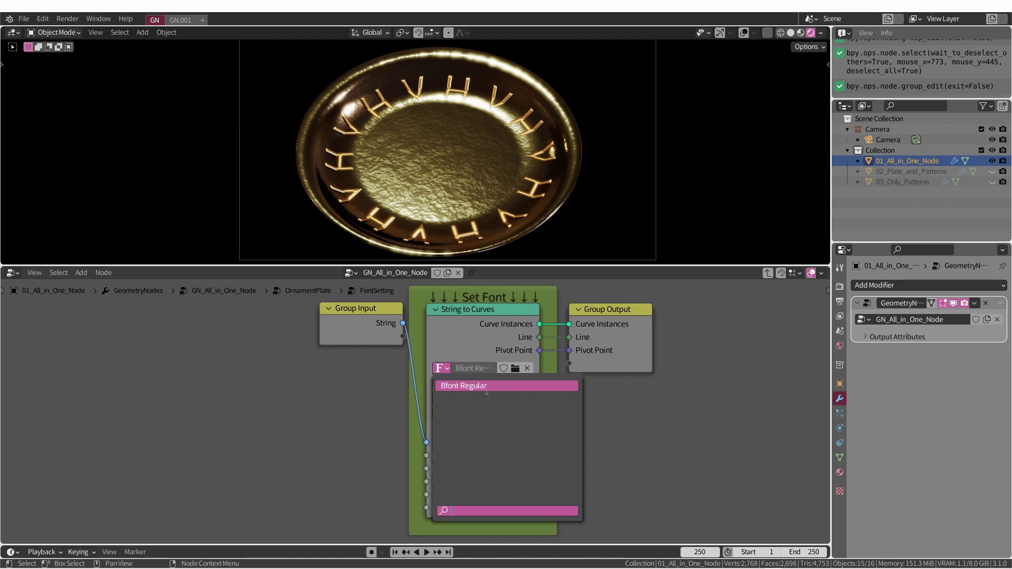
left_click(513, 366)
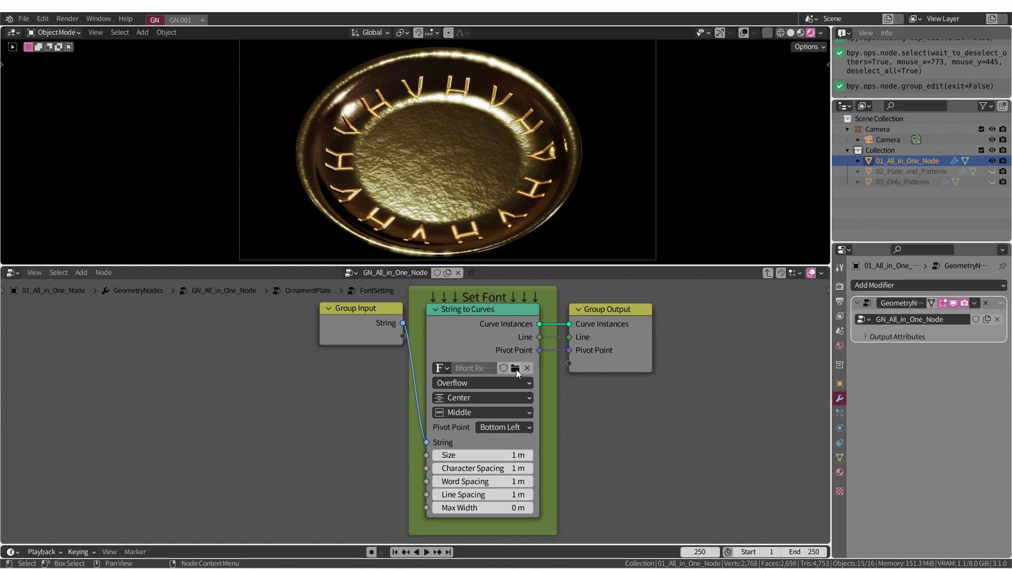
left_click(650, 467)
left_click(580, 412)
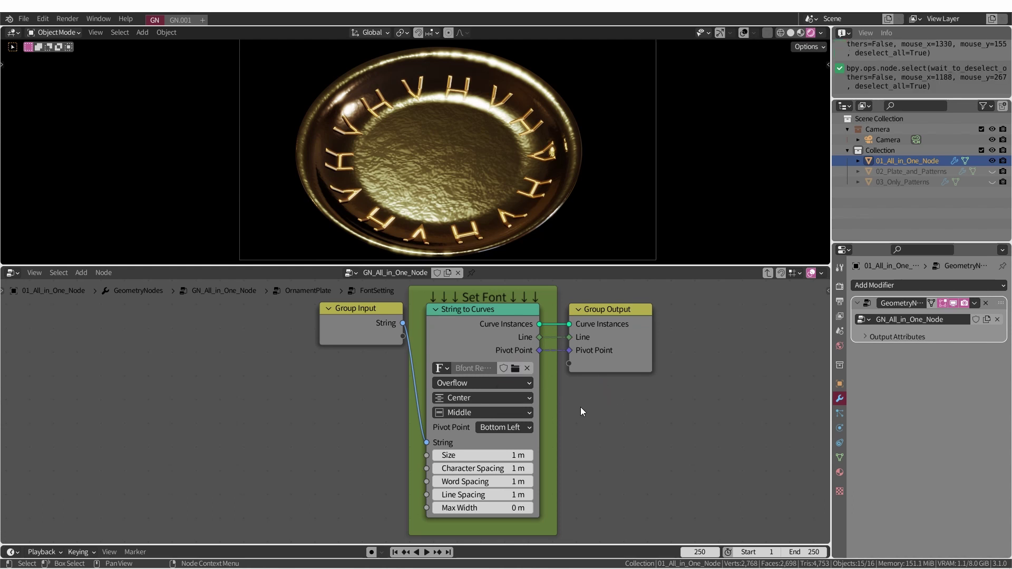
Filter the font browser for 'flo' and load Floralia Regular.
left_click(514, 368)
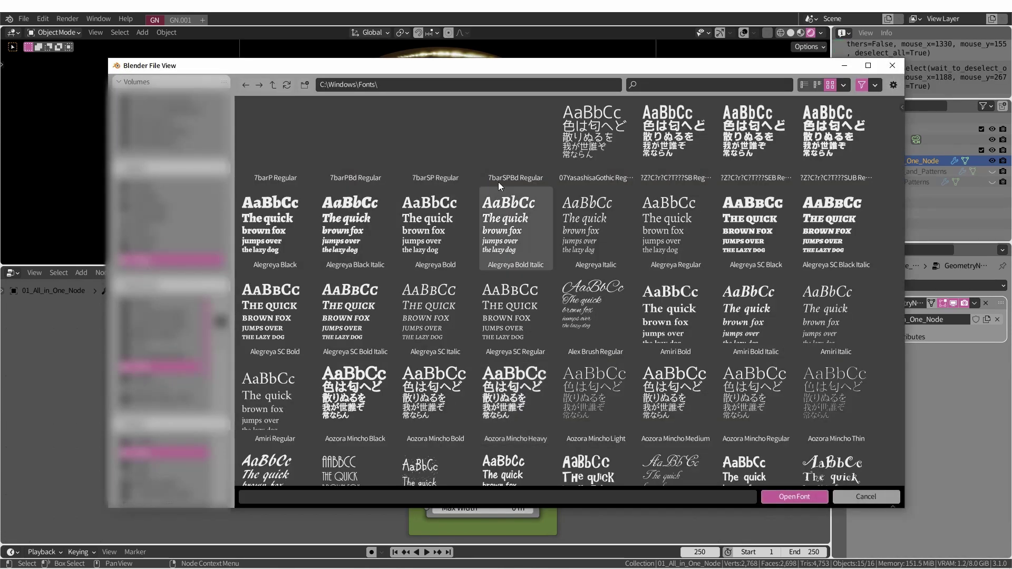
left_click(664, 89)
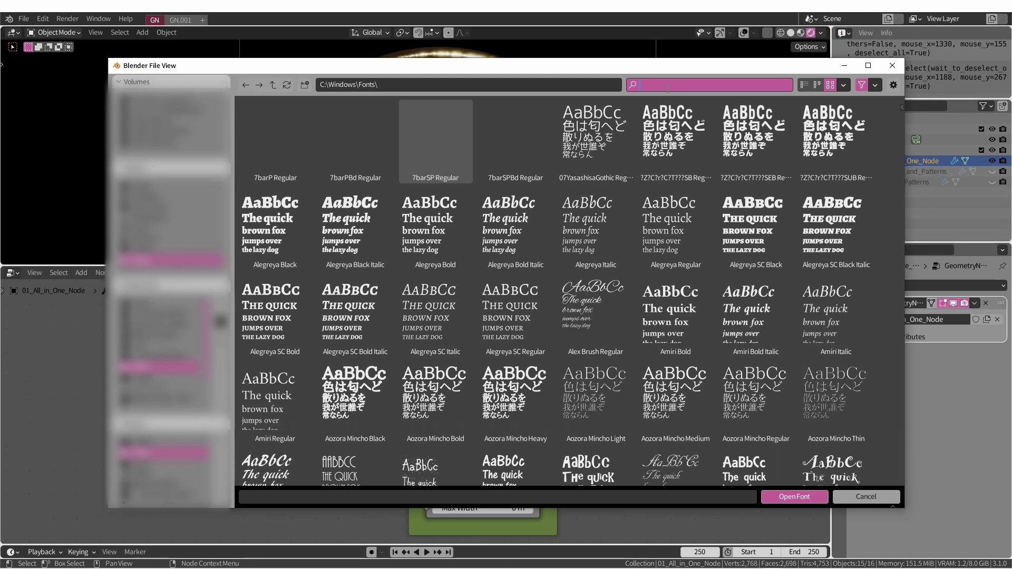
type("flo")
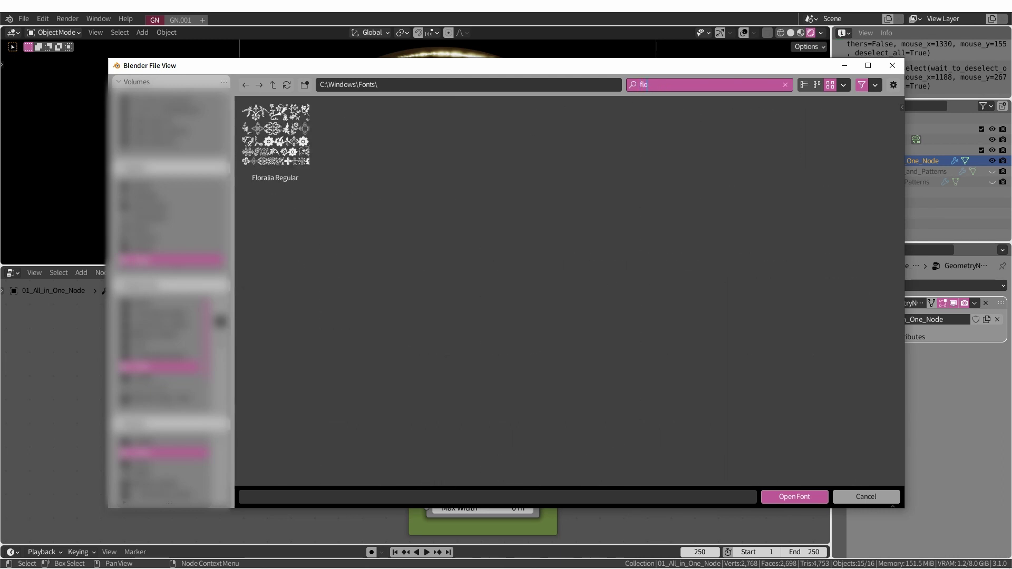
key("Return")
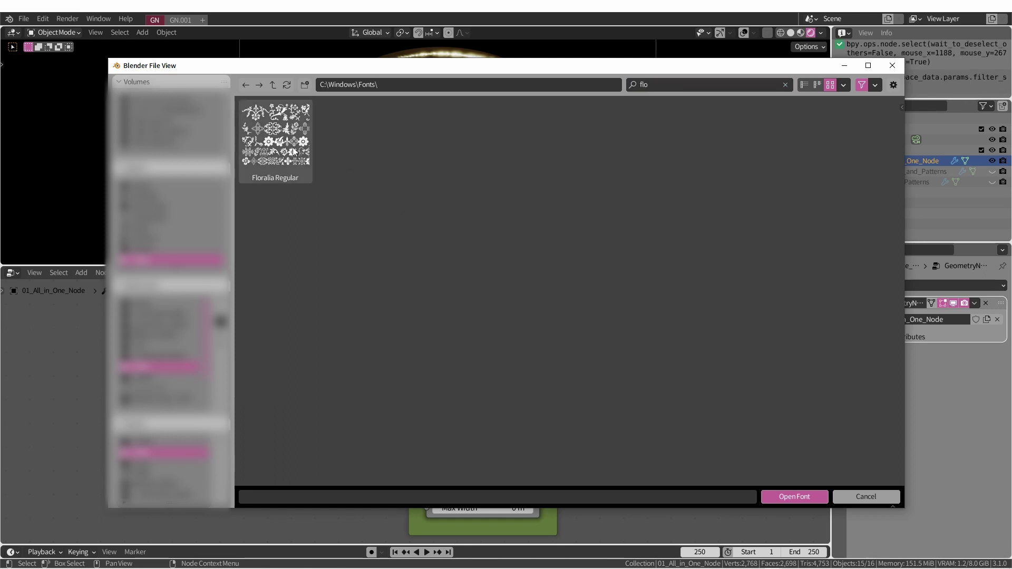
double_click(275, 136)
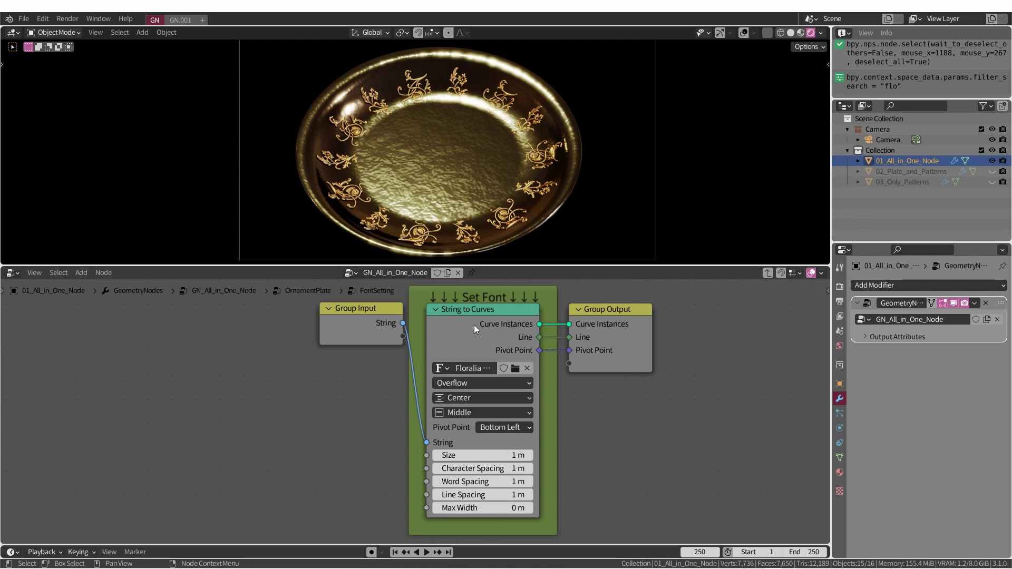
Exit the FontSetting group back to the OrnamentPlate tree.
left_click(374, 315)
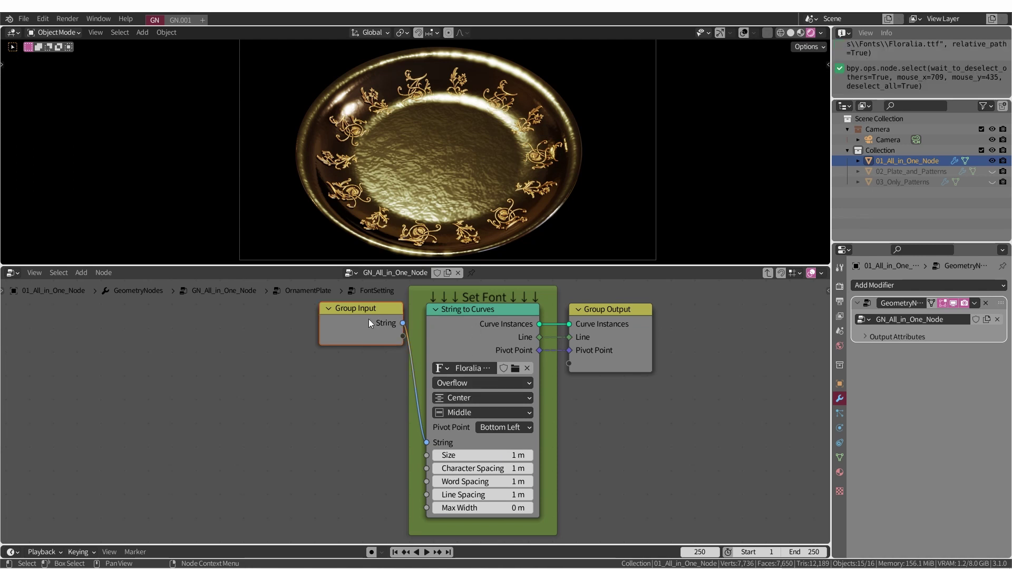
left_click(453, 314)
key("Tab")
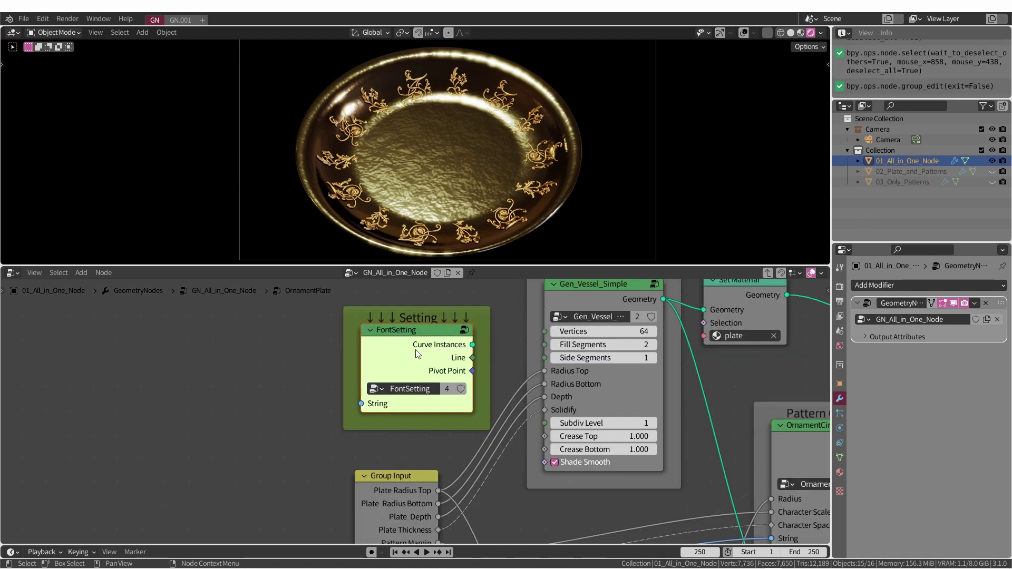
left_click(417, 349)
key("Tab")
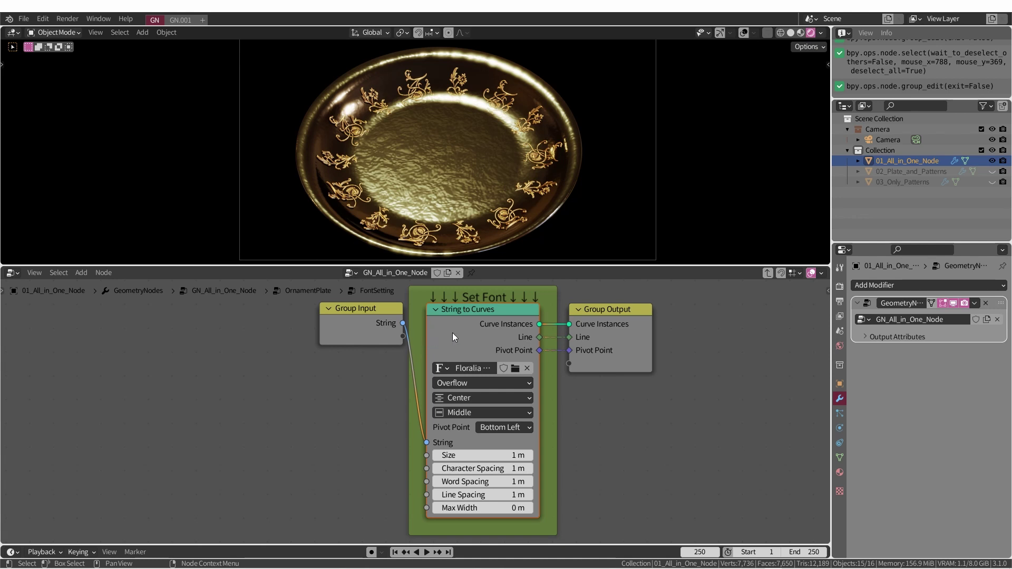
left_click(452, 334)
key("Tab")
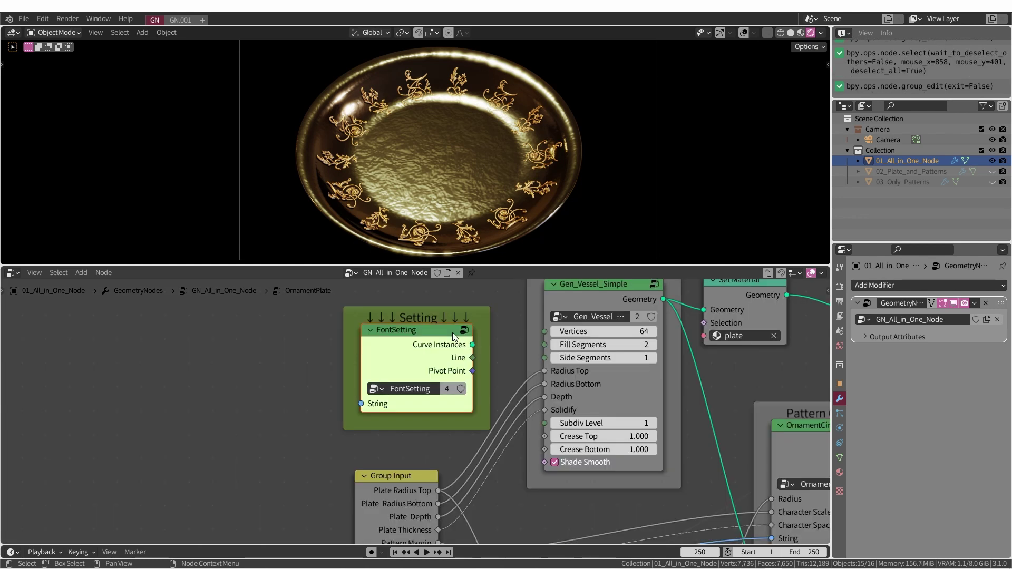
Exit OrnamentPlate to the top-level tree and frame the OrnamentPlate node's inputs.
left_click(417, 474)
middle_click_drag(417, 474, 400, 320)
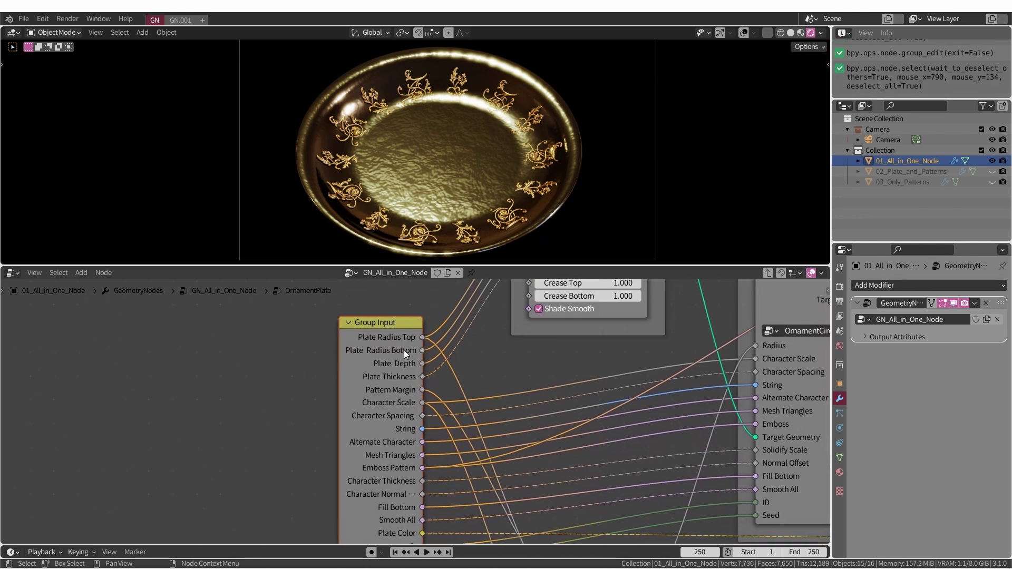
scroll(406, 354, "down", 2)
key("Tab")
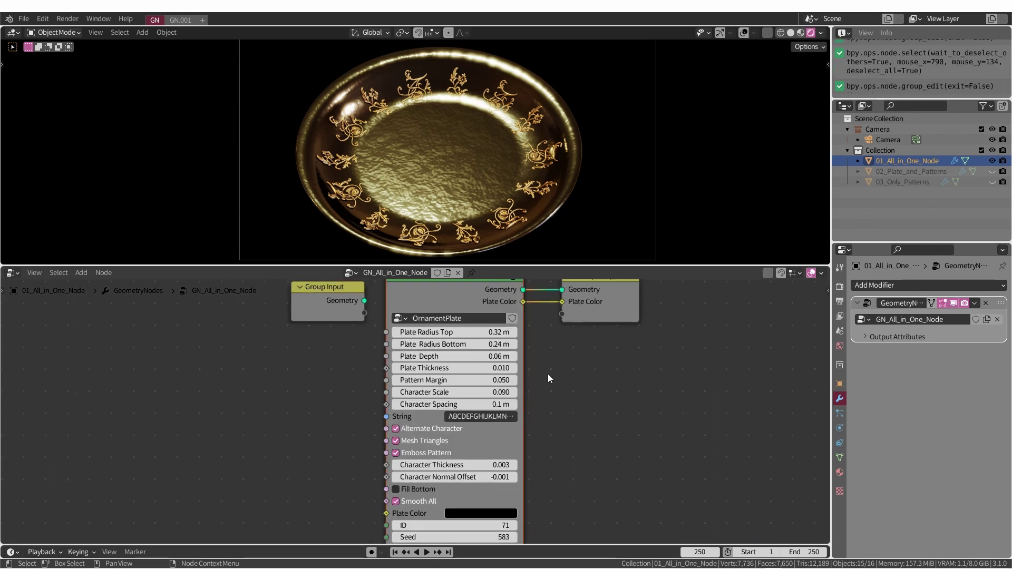
scroll(549, 374, "down", 2)
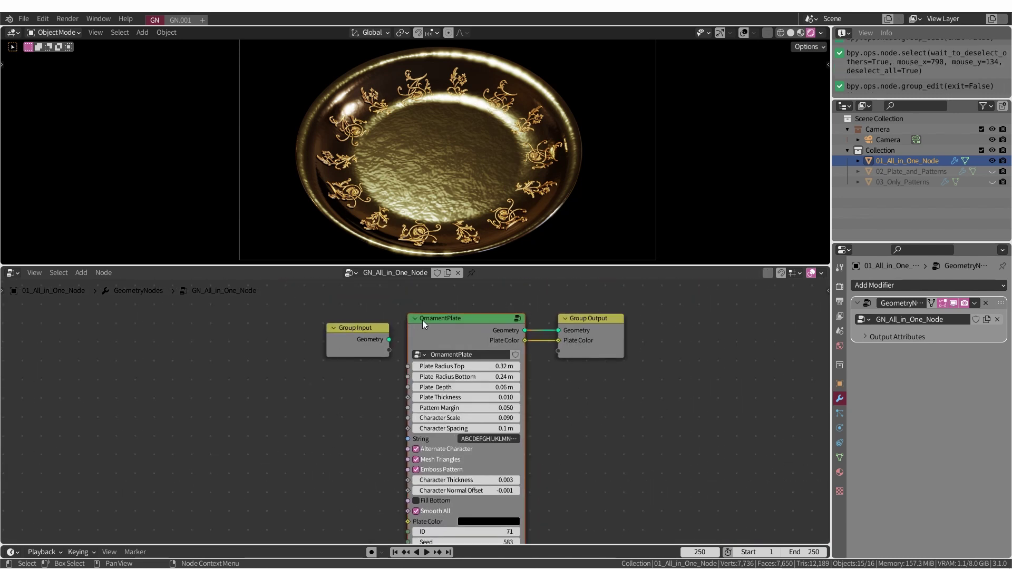
scroll(423, 321, "up", 1)
middle_click_drag(437, 327, 431, 291)
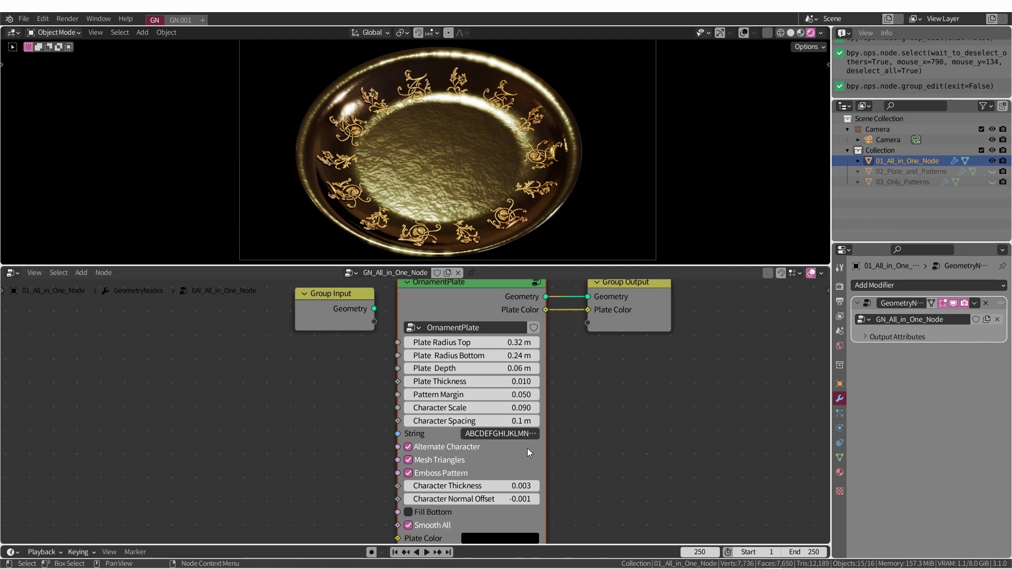
scroll(548, 499, "up", 1)
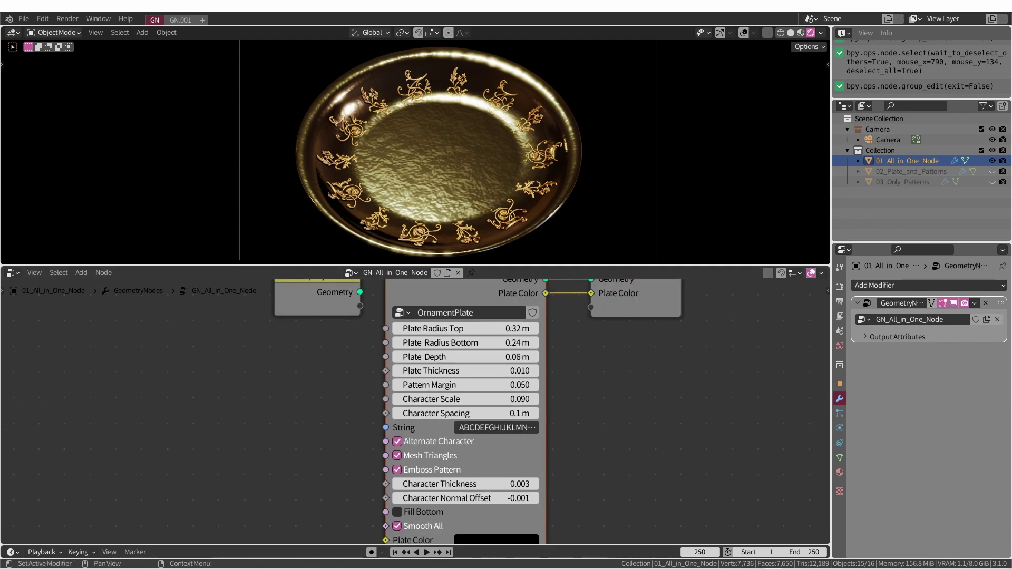
Switch to the WordPad sample and select all the Floralia ornament glyphs.
key("alt+Tab")
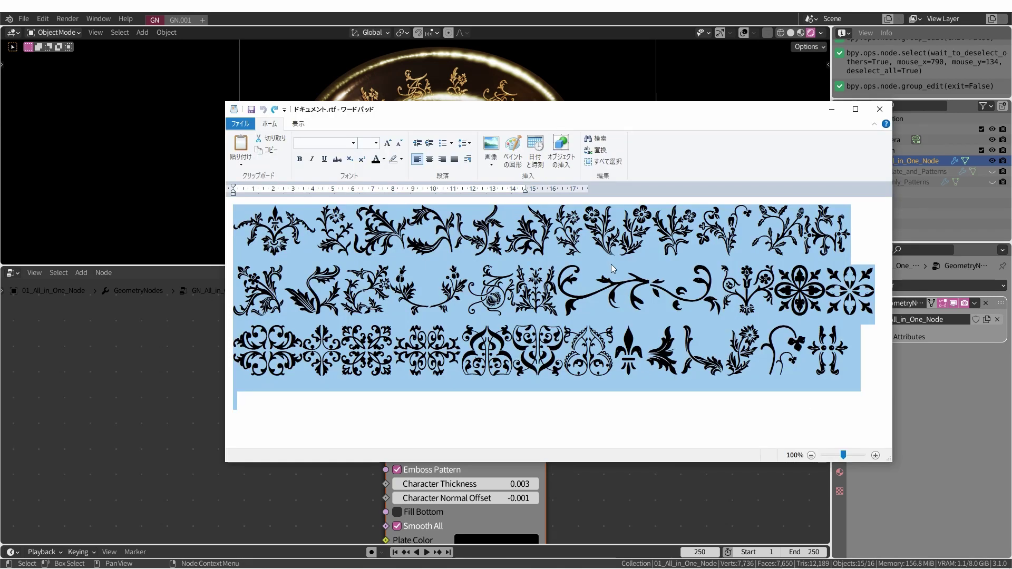
left_click(583, 248)
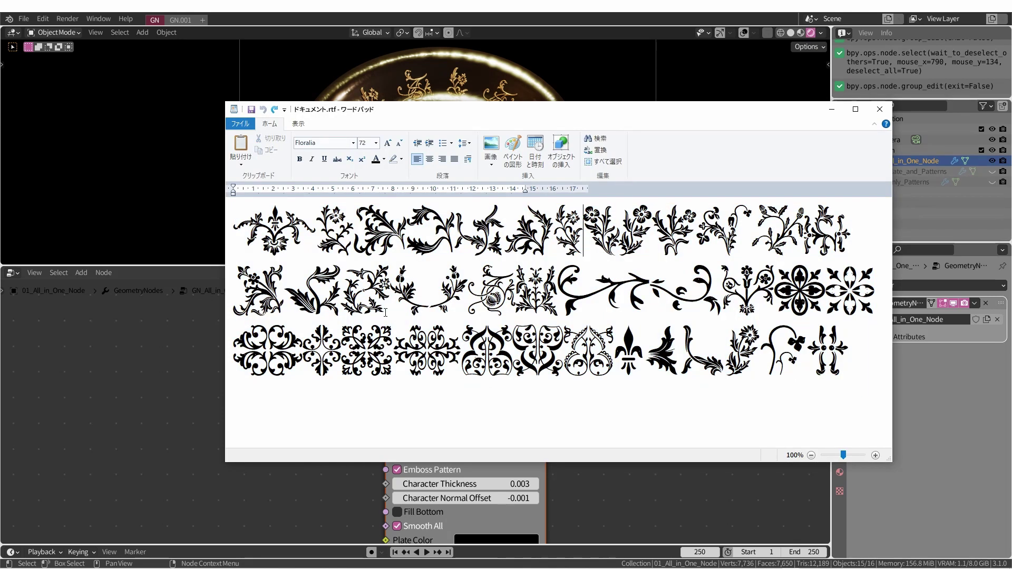
key("ctrl+a")
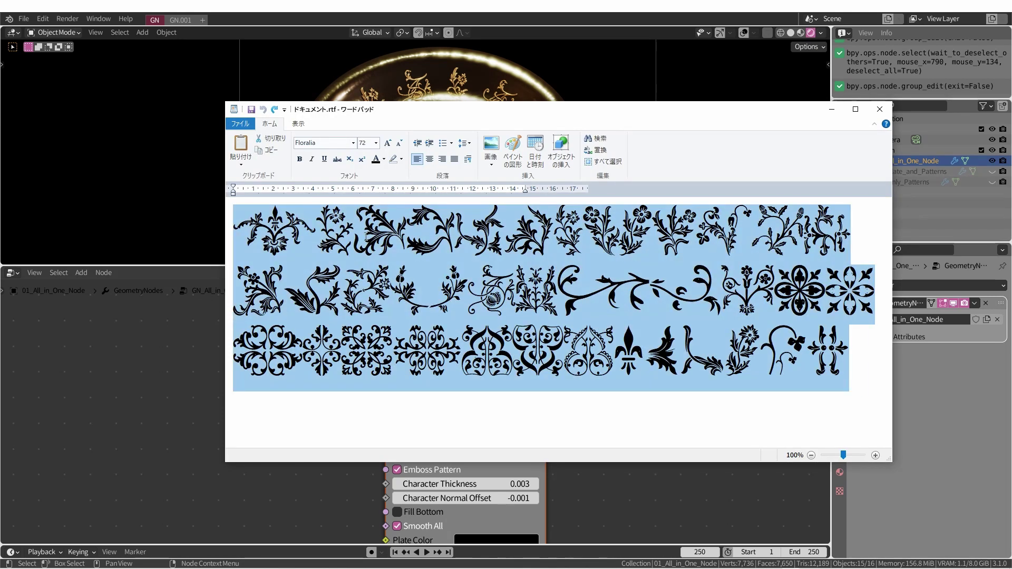
Enter the new ornament character string and change the OrnamentPlate Seed to 583.
left_click(141, 312)
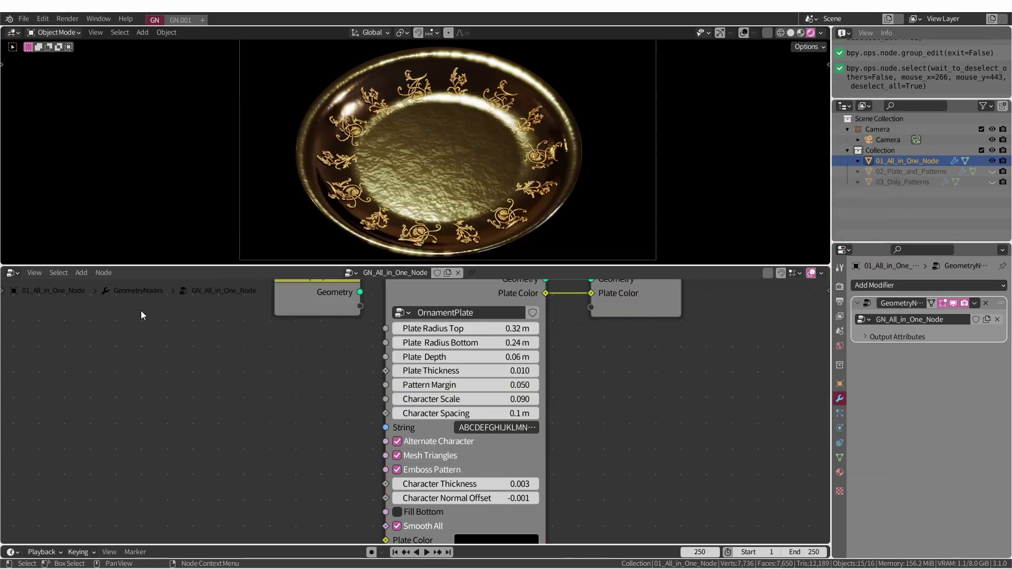
middle_click_drag(610, 421, 608, 407)
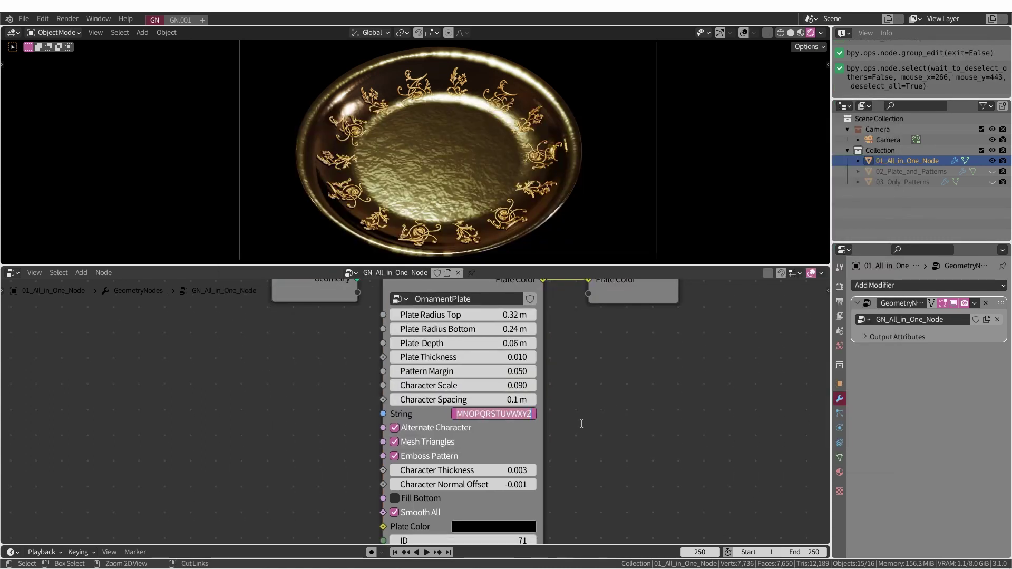
key("Return")
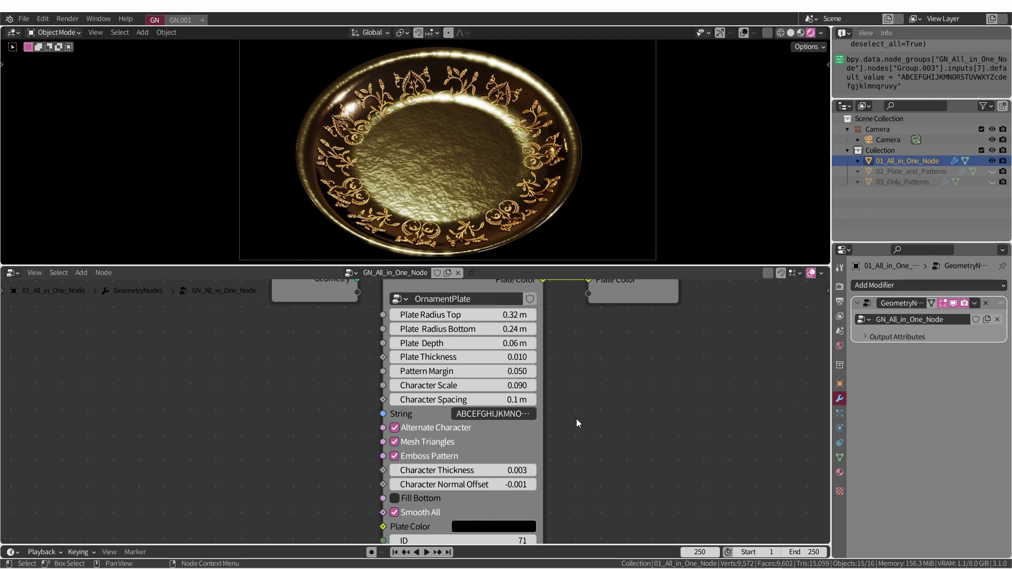
scroll(447, 215, "up", 1)
scroll(448, 216, "up", 1)
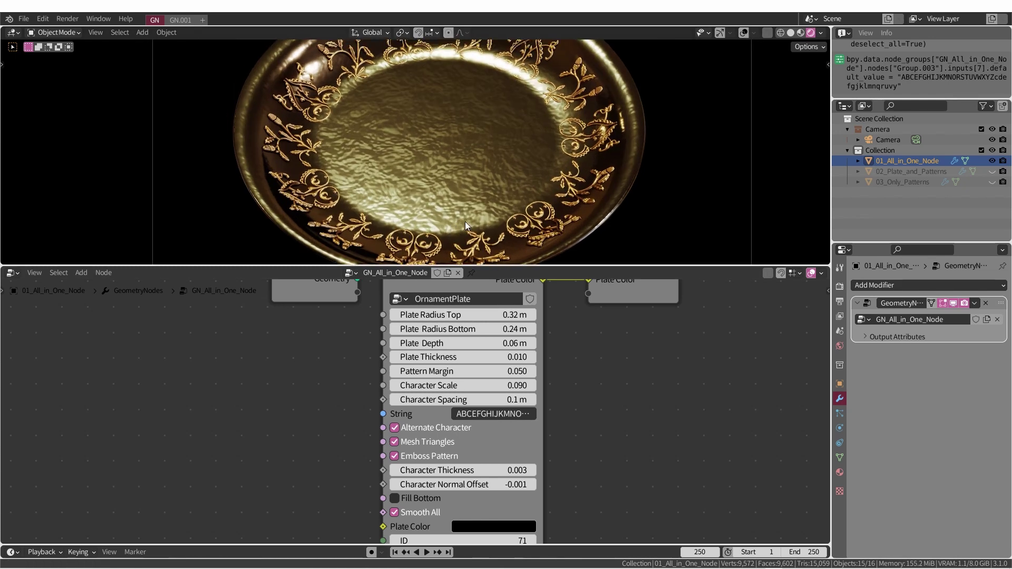
scroll(465, 221, "up", 1)
scroll(483, 506, "down", 1)
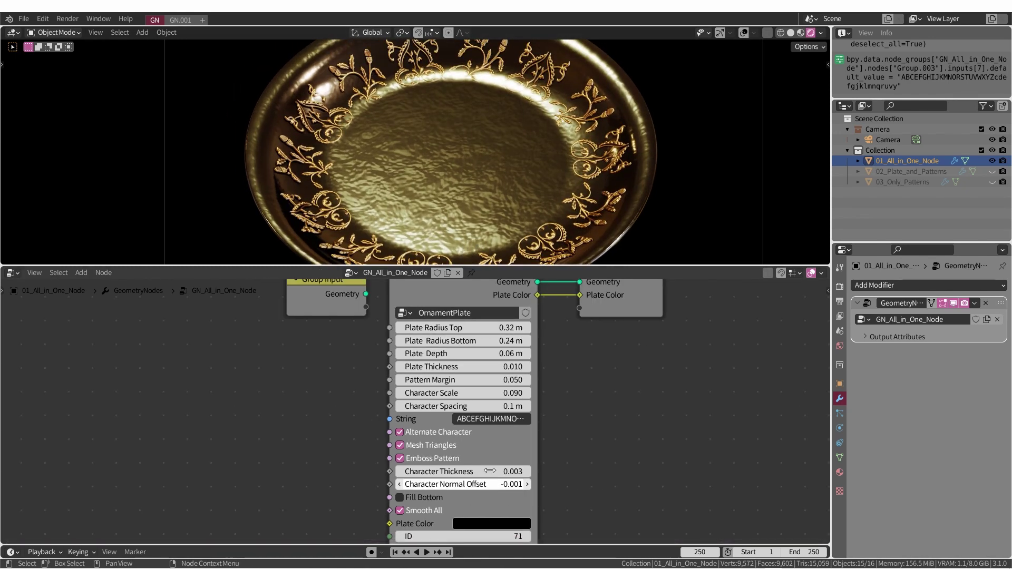
scroll(482, 506, "down", 1)
middle_click_drag(482, 514, 457, 462)
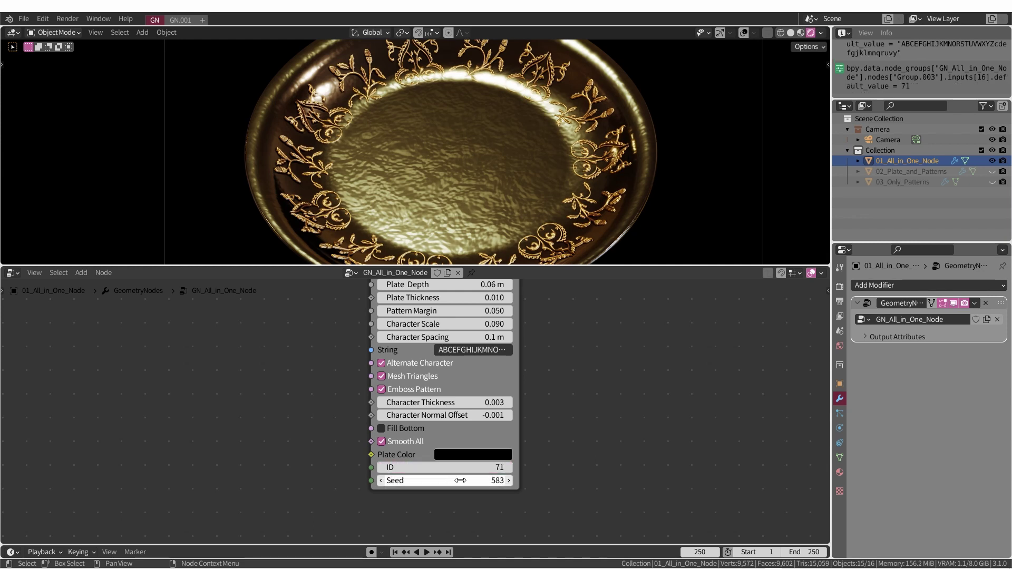
mouse_move(445, 480)
left_mouse_down()
mouse_move(520, 481)
mouse_move(473, 464)
mouse_move(490, 480)
left_mouse_up()
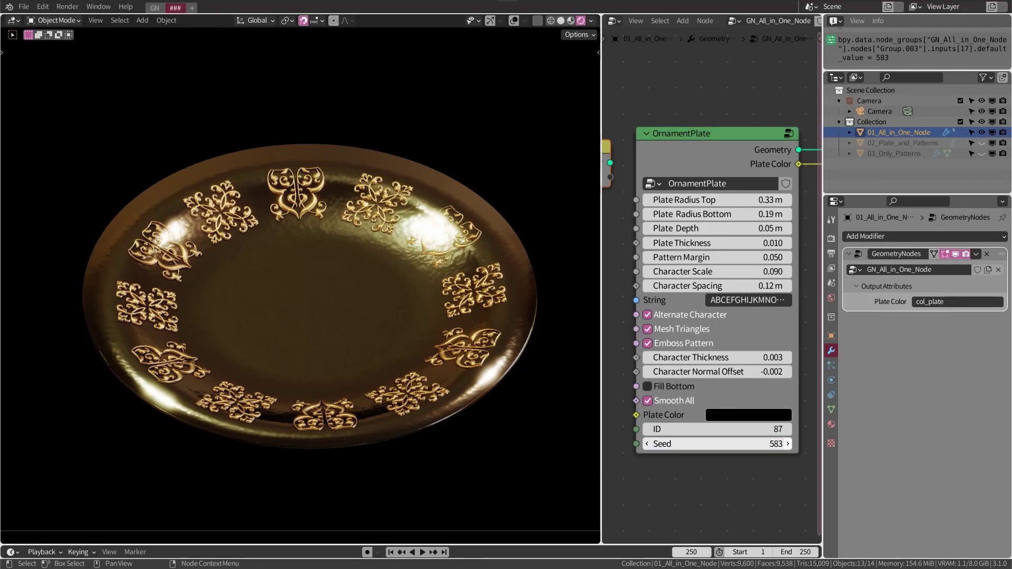
Set Seed to 568, widen the radii, thicken the wall, and make a shallow 0.06 m bowl.
left_click_drag(746, 444, 747, 416)
left_click(651, 316)
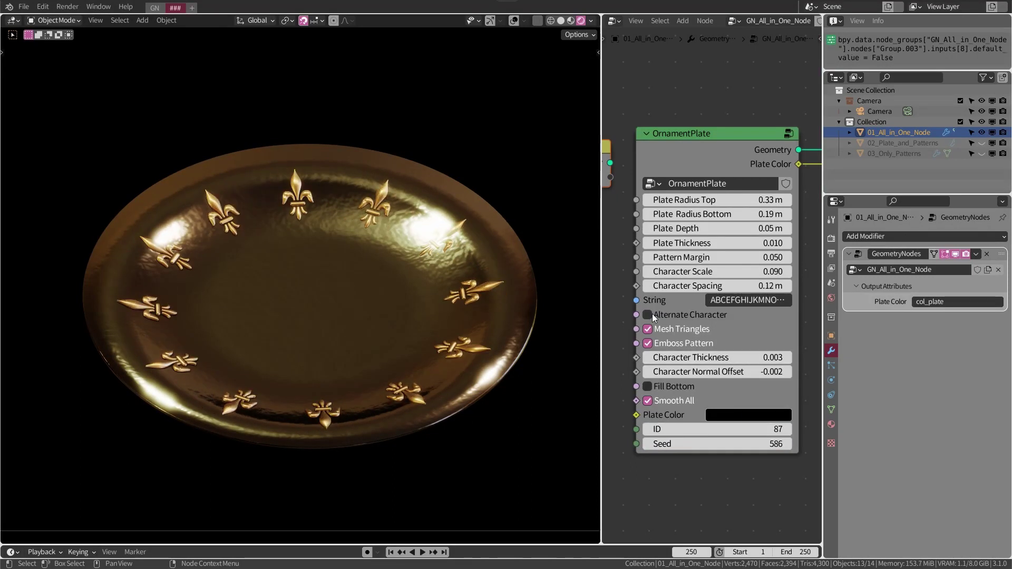
mouse_move(716, 205)
left_mouse_down()
mouse_move(748, 205)
mouse_move(685, 214)
mouse_move(749, 228)
mouse_move(749, 214)
mouse_move(707, 215)
mouse_move(701, 200)
left_mouse_up()
left_click_drag(691, 243, 717, 243)
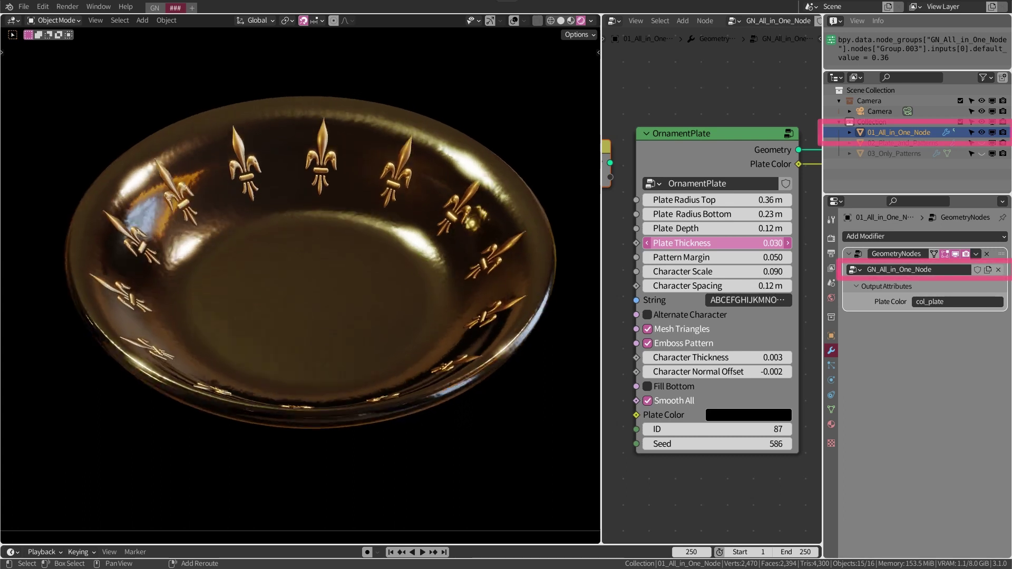
left_click_drag(744, 228, 712, 228)
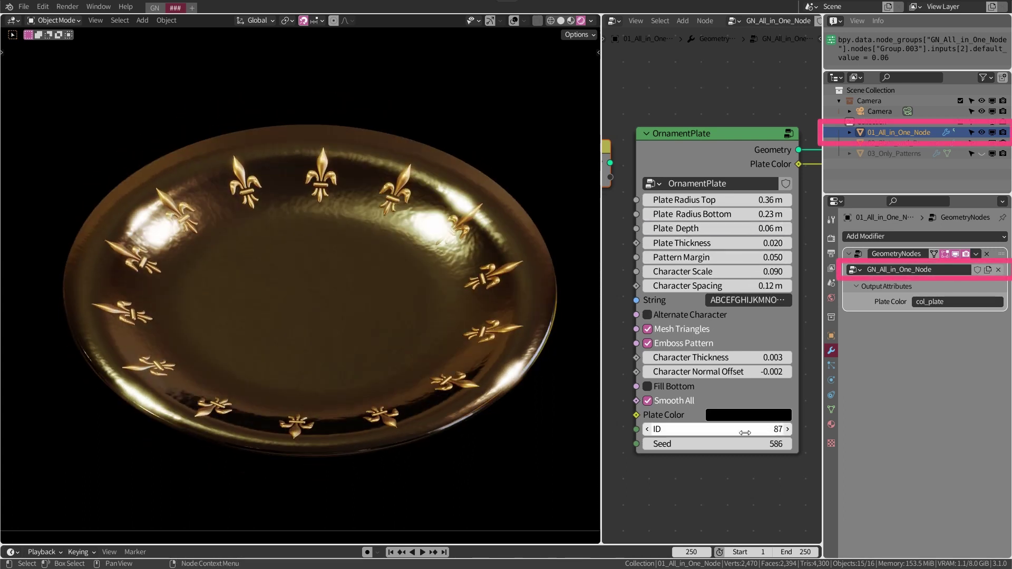
left_click_drag(745, 444, 733, 444)
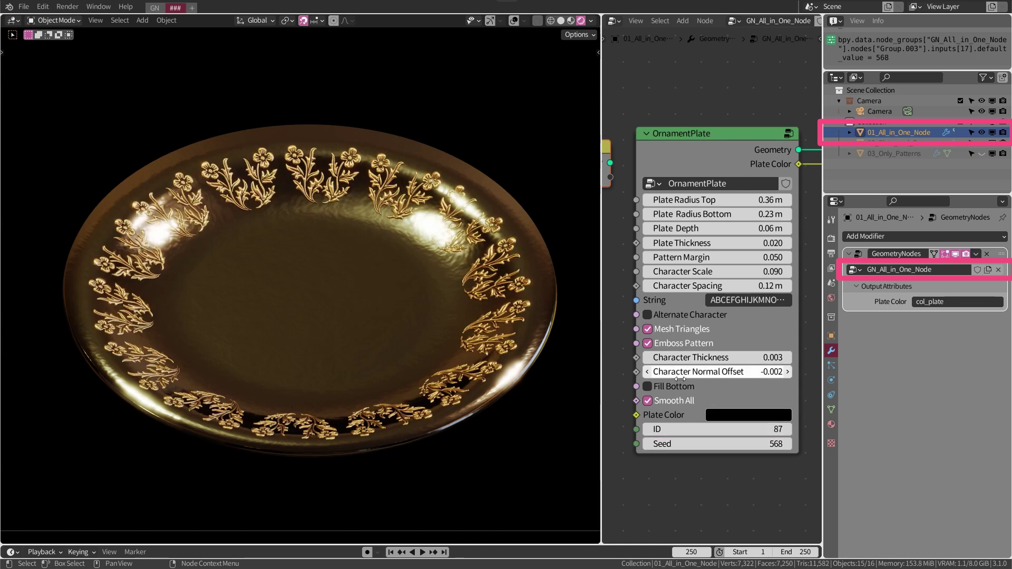
left_click(648, 315)
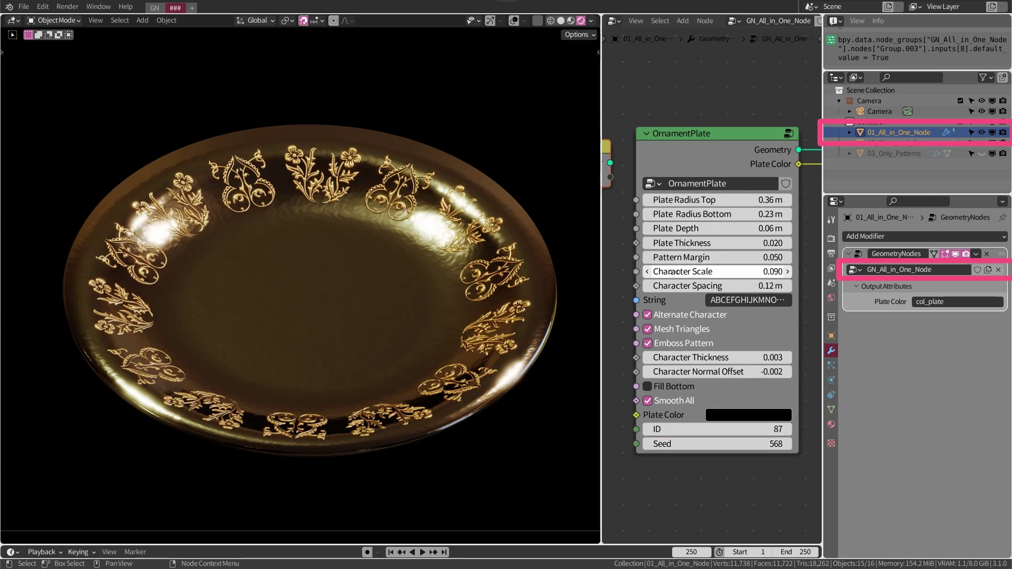
Thicken glyphs to 0.013, disable triangles and smooth shading, and colour the plate dark golden yellow.
mouse_move(728, 272)
left_mouse_down()
mouse_move(712, 272)
mouse_move(728, 286)
mouse_move(739, 272)
left_mouse_up()
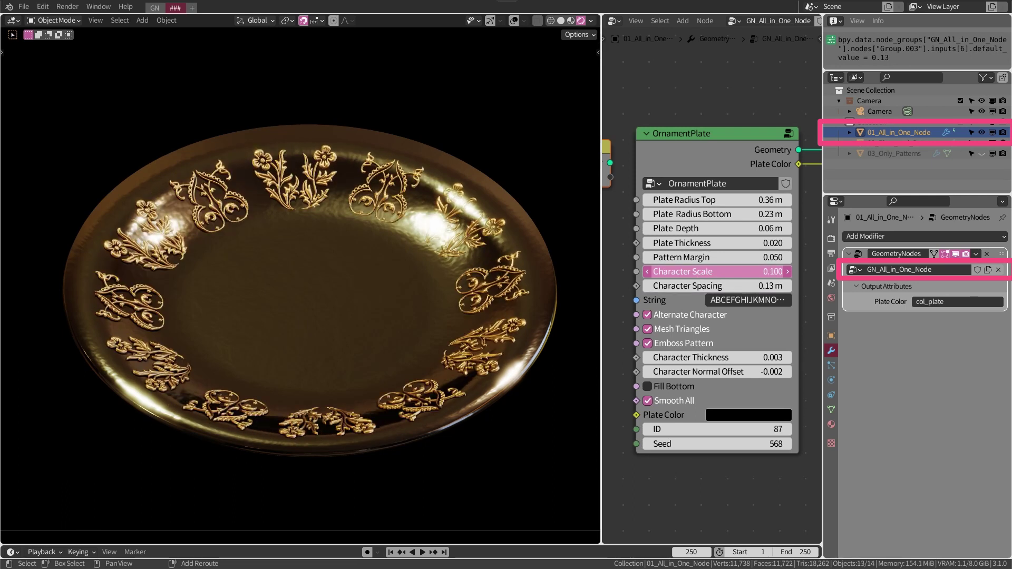
left_click(647, 330)
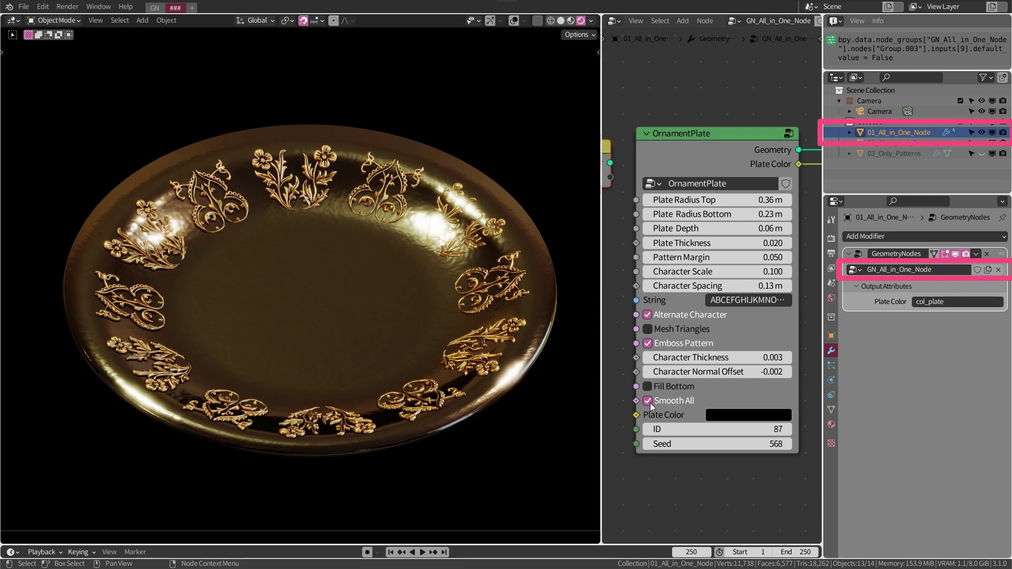
left_click(651, 403)
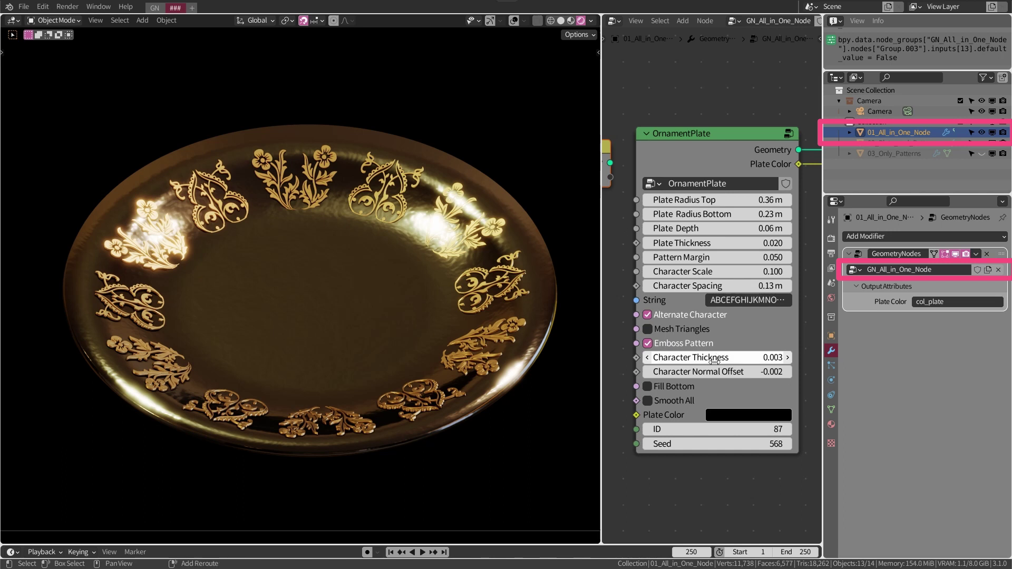
left_click_drag(717, 358, 739, 358)
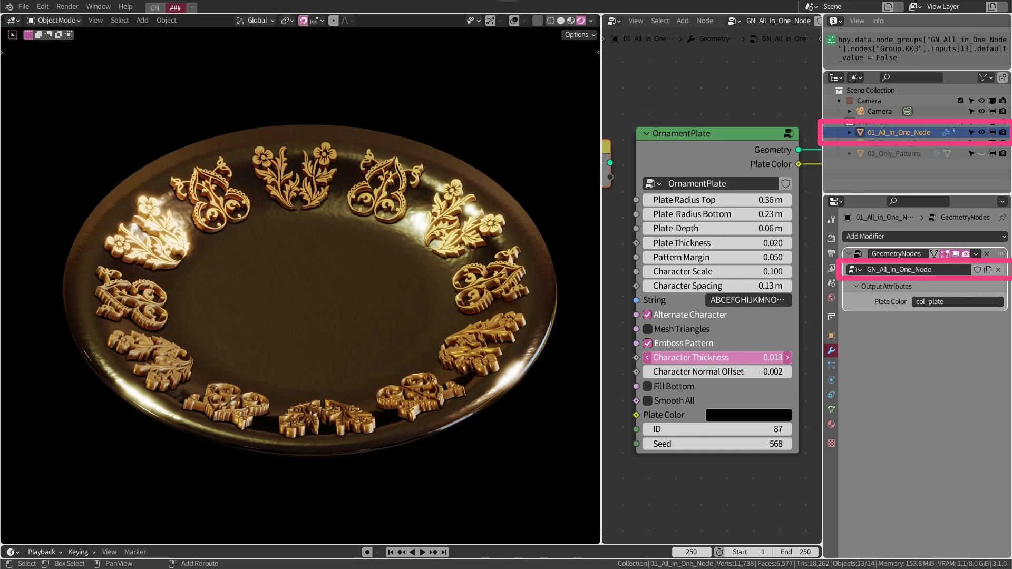
left_click(746, 418)
left_click_drag(815, 311, 818, 305)
mouse_move(747, 263)
left_mouse_down()
mouse_move(744, 286)
mouse_move(736, 266)
left_mouse_up()
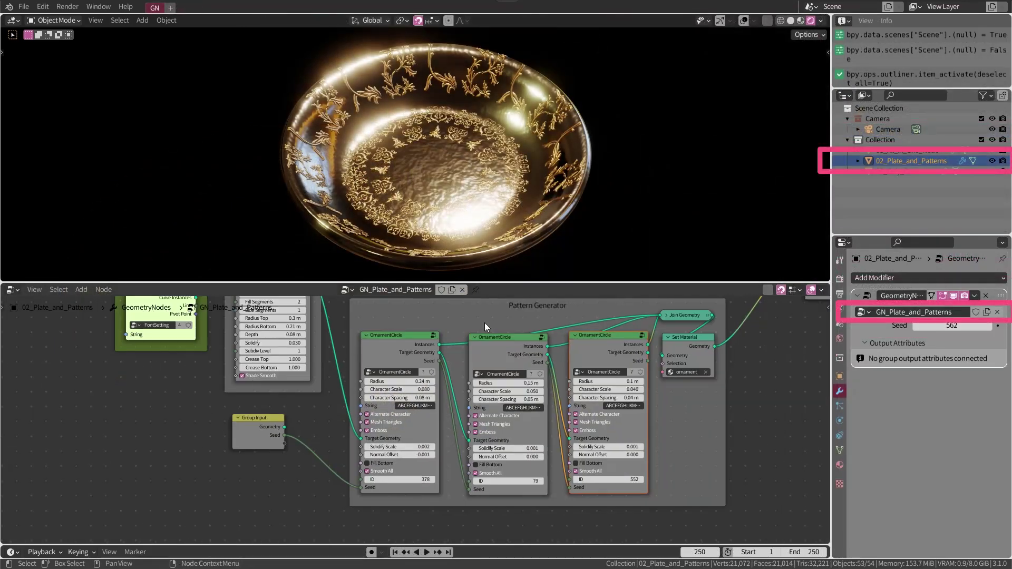
Set the bowl's Radius Top to 0.35 m and Radius Bottom to 0.12 m.
middle_click_drag(404, 313, 410, 341)
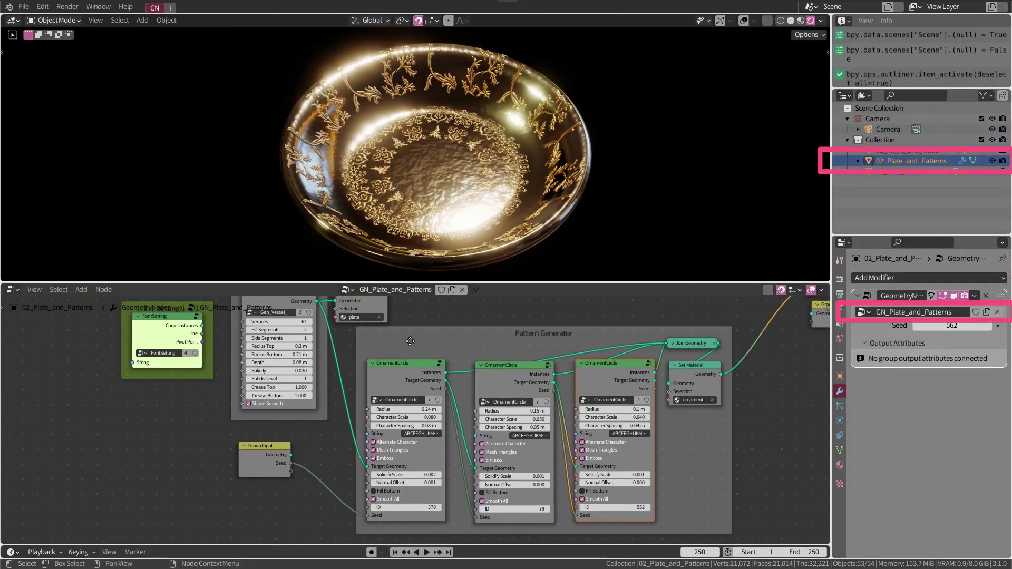
scroll(332, 335, "up", 1)
left_click(276, 351)
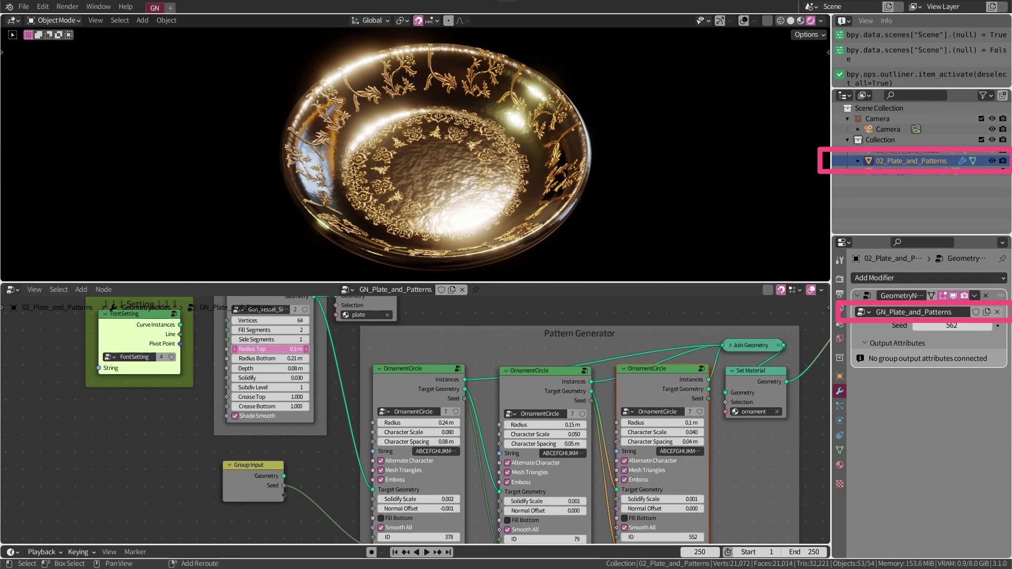
left_click_drag(277, 349, 296, 349)
left_click_drag(277, 359, 287, 358)
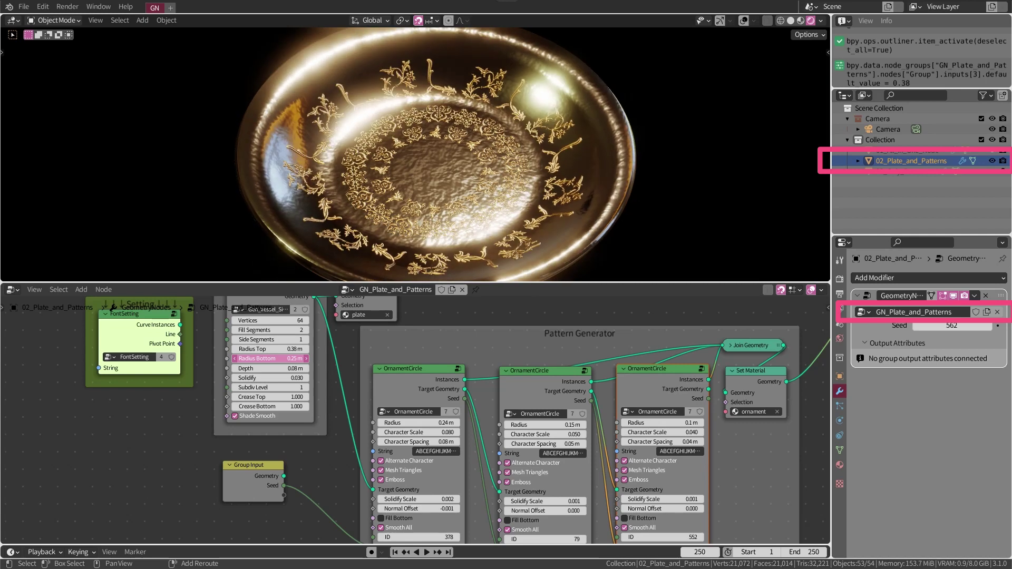
mouse_move(287, 359)
left_mouse_down()
mouse_move(236, 382)
mouse_move(299, 350)
left_mouse_up()
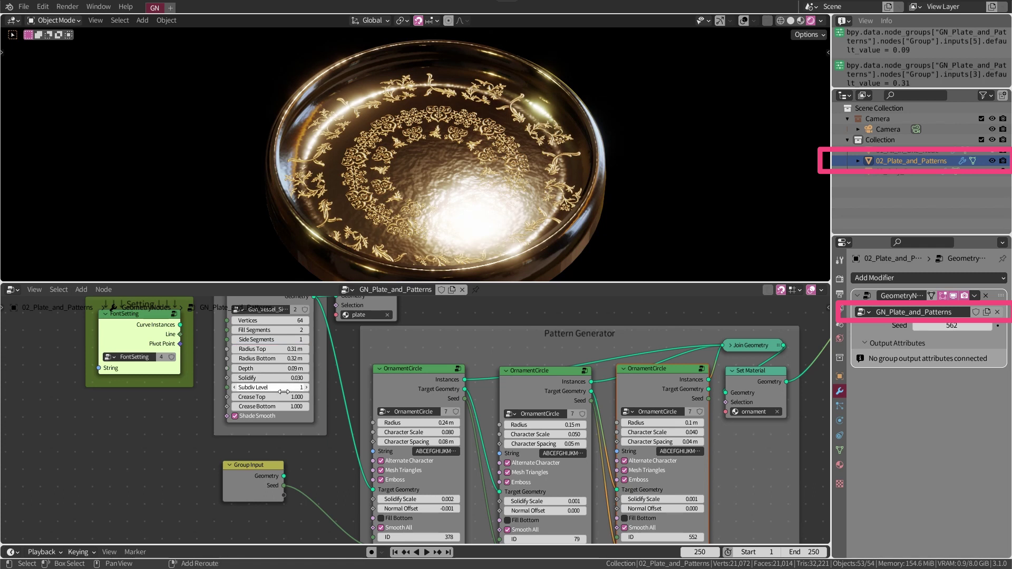
Reset Crease Top to 0 and scale the outer ornament ring's glyphs to 0.090.
middle_click_drag(399, 378, 389, 357)
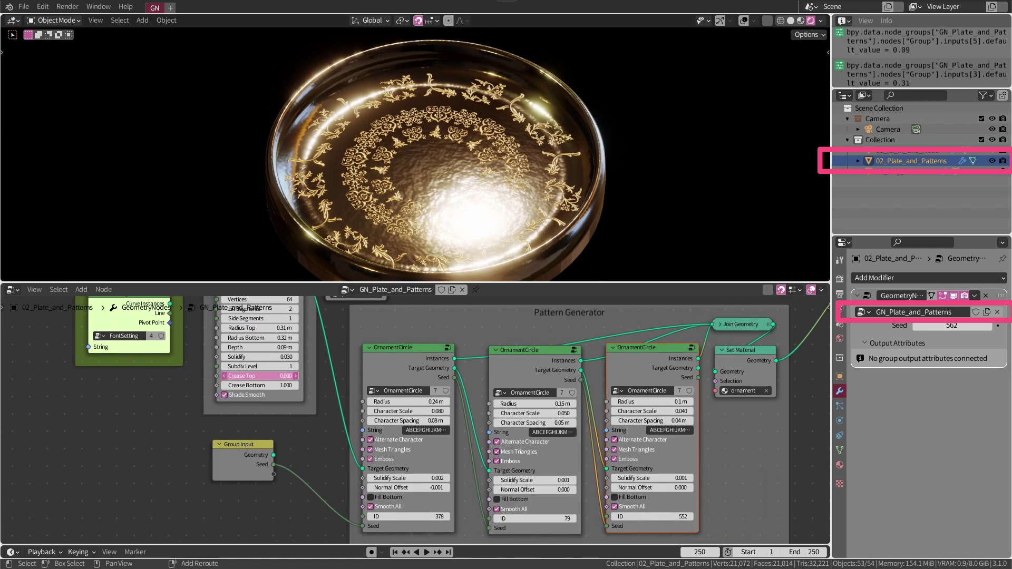
key("BackSpace")
middle_click_drag(368, 408, 345, 383)
scroll(344, 380, "up", 1)
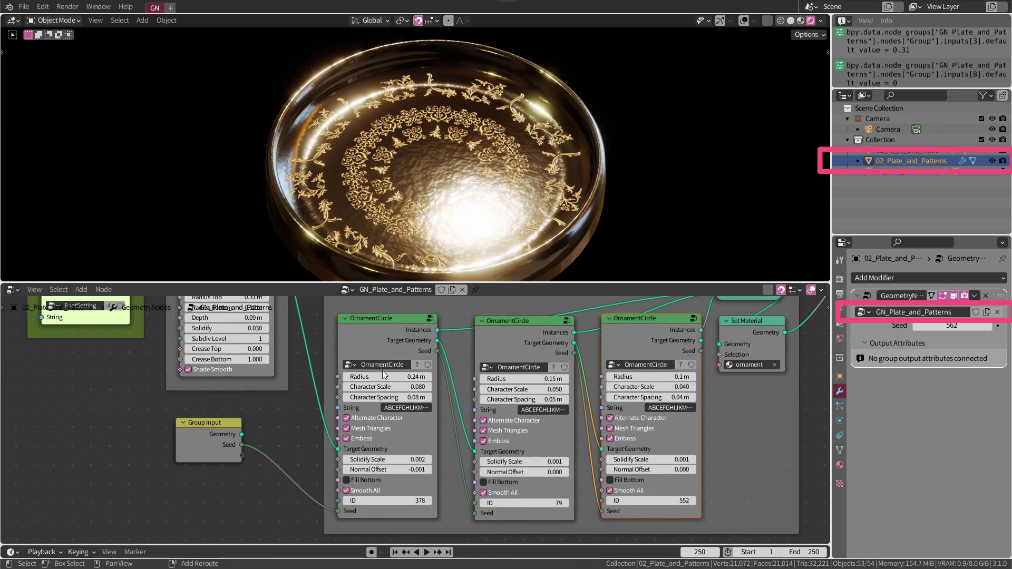
left_click_drag(345, 378, 393, 388)
scroll(343, 390, "up", 1)
middle_click_drag(285, 327, 305, 395)
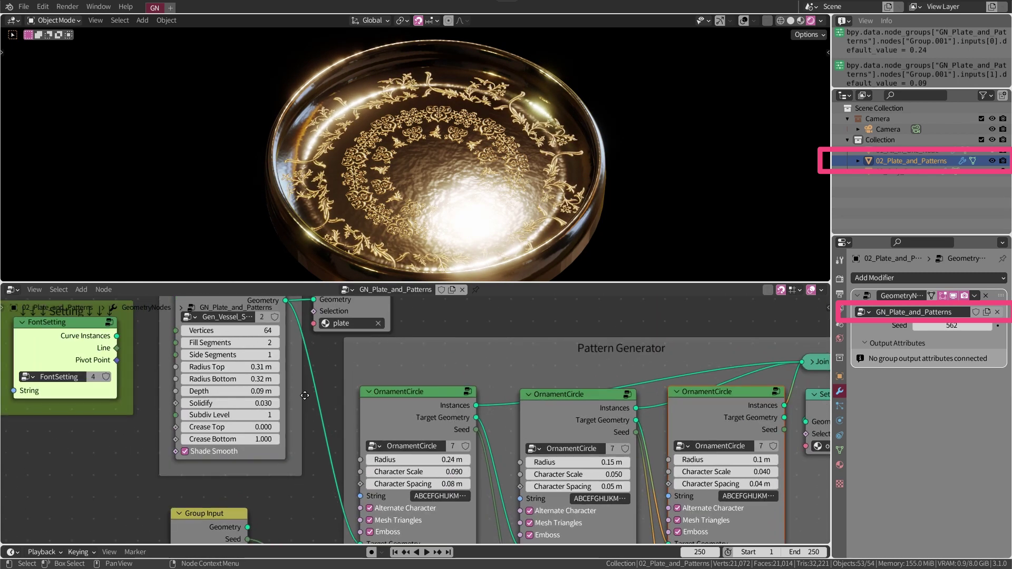
mouse_move(229, 367)
left_mouse_down()
mouse_move(248, 367)
mouse_move(180, 379)
left_mouse_up()
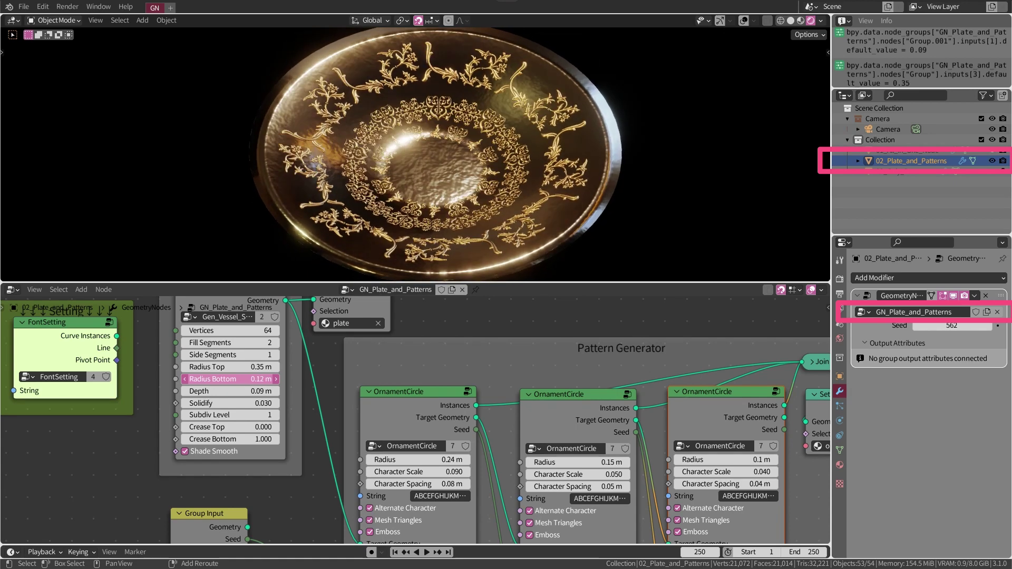
Set the bowl bottom radius to 0.13 m and the ornament rings to 0.25, 0.18 and 0.13 m.
left_click_drag(179, 379, 221, 379)
scroll(447, 396, "down", 2)
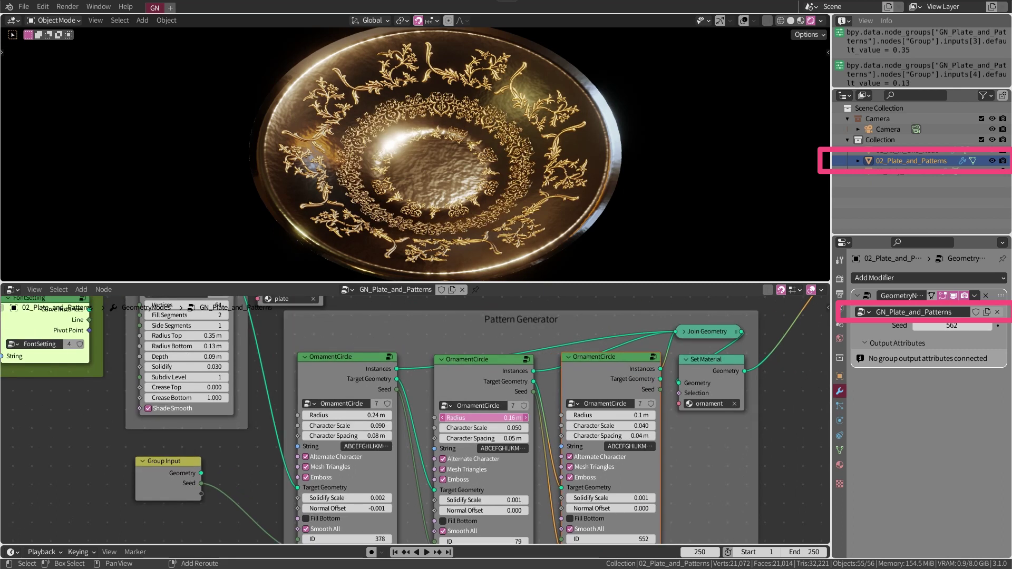
left_click_drag(483, 418, 492, 426)
left_click_drag(602, 416, 628, 417)
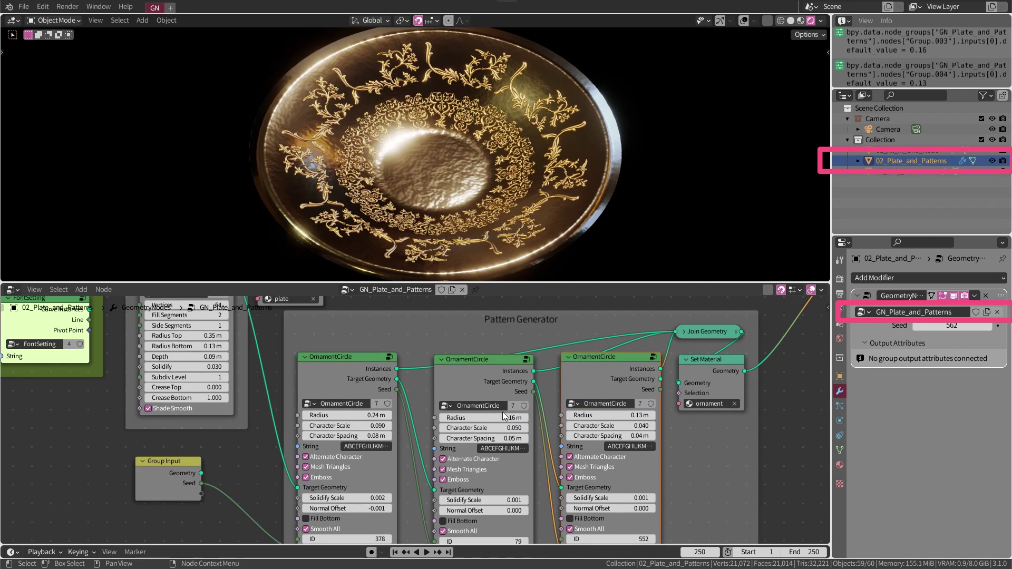
left_click_drag(482, 418, 496, 418)
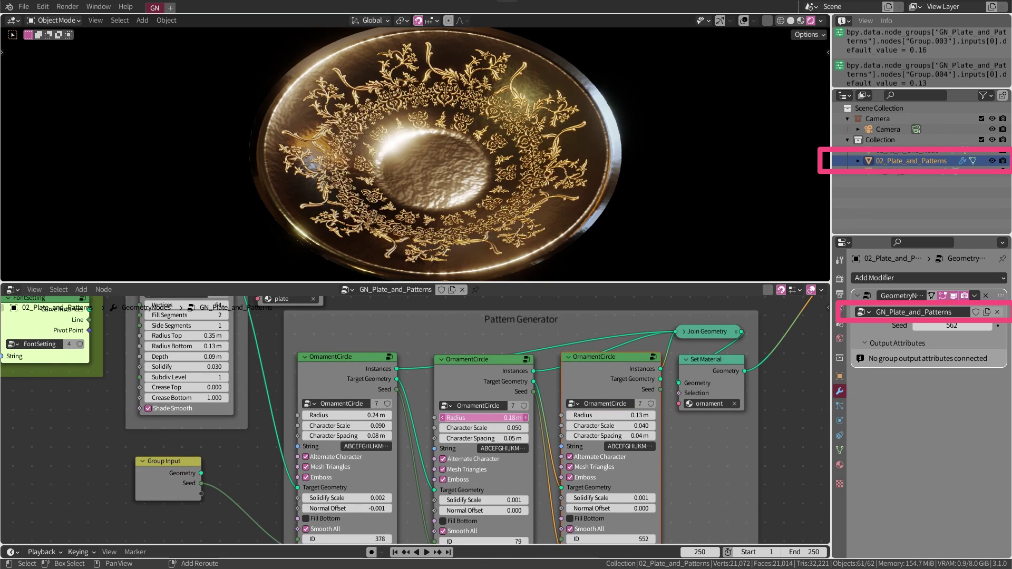
left_click_drag(342, 416, 364, 415)
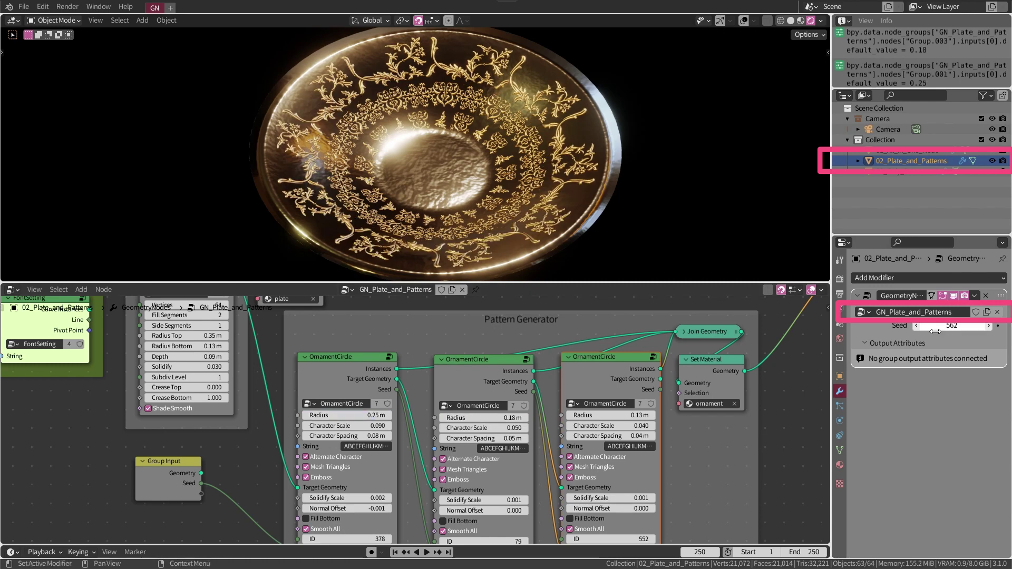
Reshuffle the pattern seed to 636 and turn off the outer ring's alternating characters and smoothing.
left_click_drag(936, 332, 965, 332)
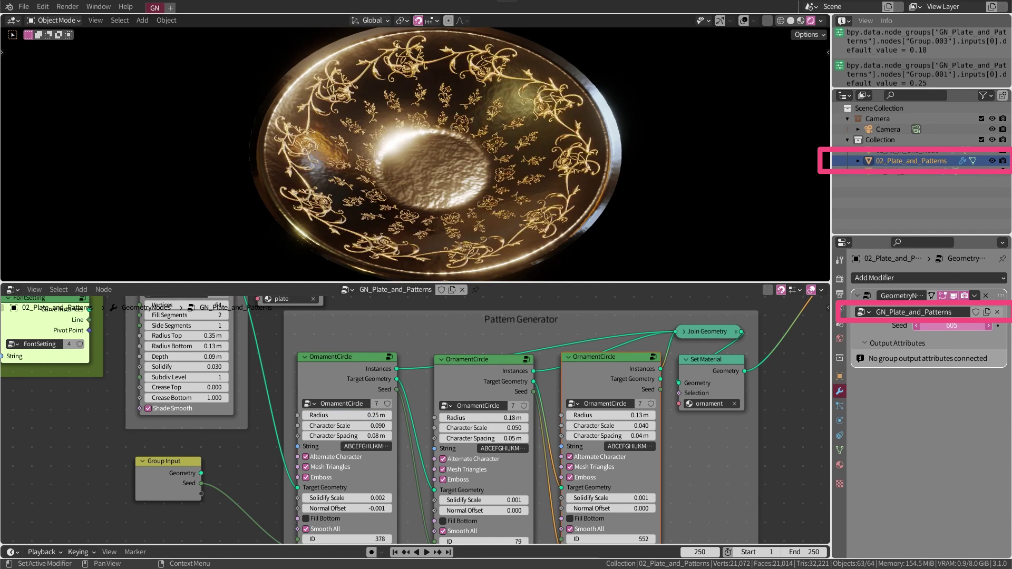
left_click_drag(952, 325, 970, 325)
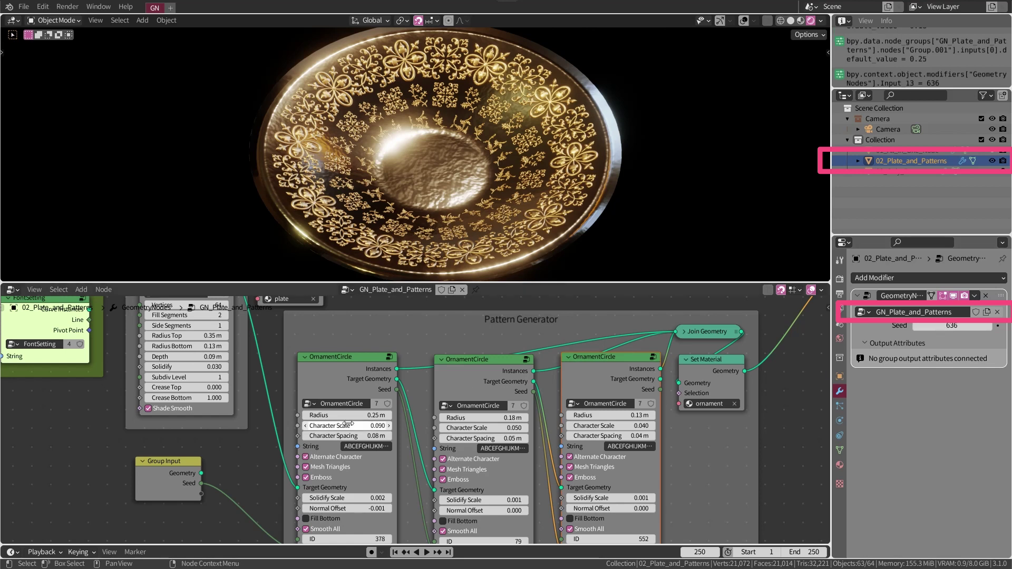
left_click(306, 457)
middle_click_drag(392, 488, 401, 446)
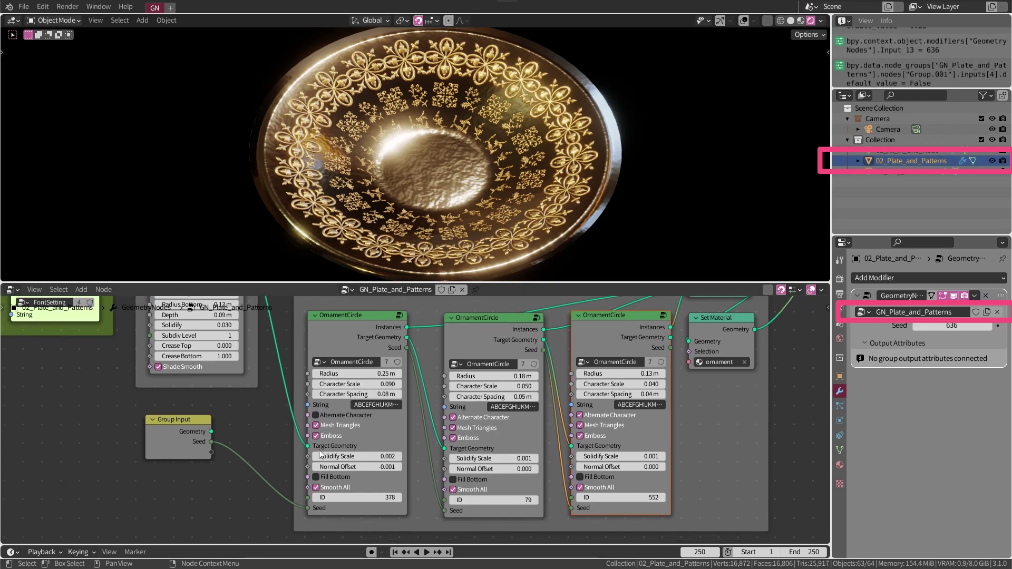
left_click(316, 488)
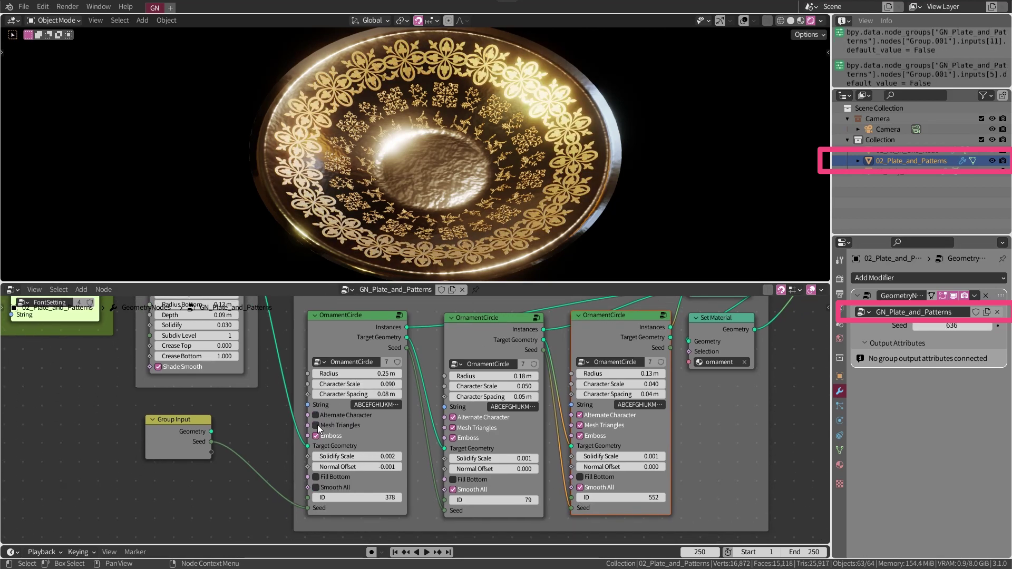
Toggle the middle ring's alternating characters, set seed 568, and raise the middle ring's ID to 70.
left_click(470, 415)
middle_click_drag(640, 455, 635, 452)
left_click_drag(970, 331, 928, 330)
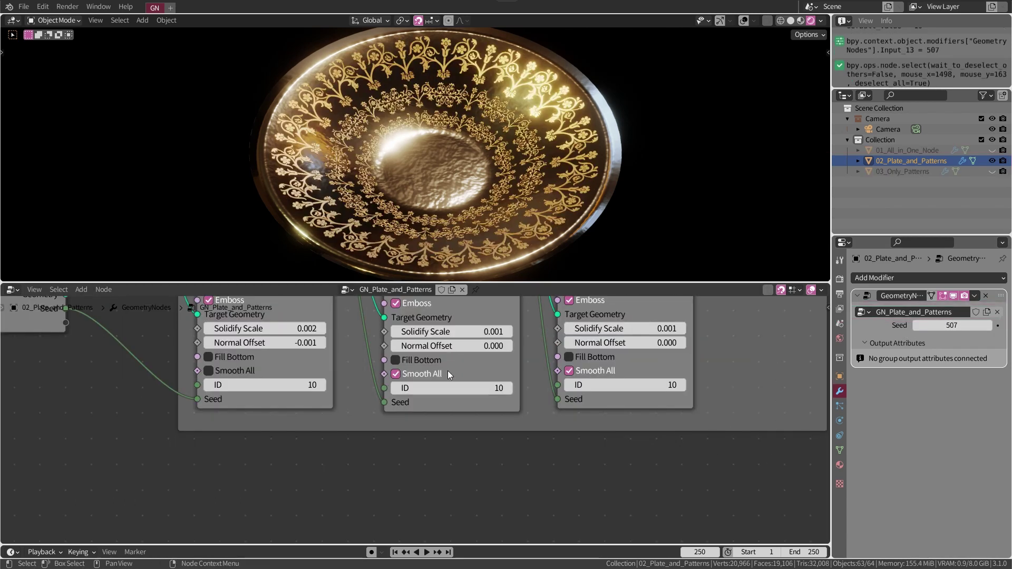
left_click_drag(453, 390, 488, 390)
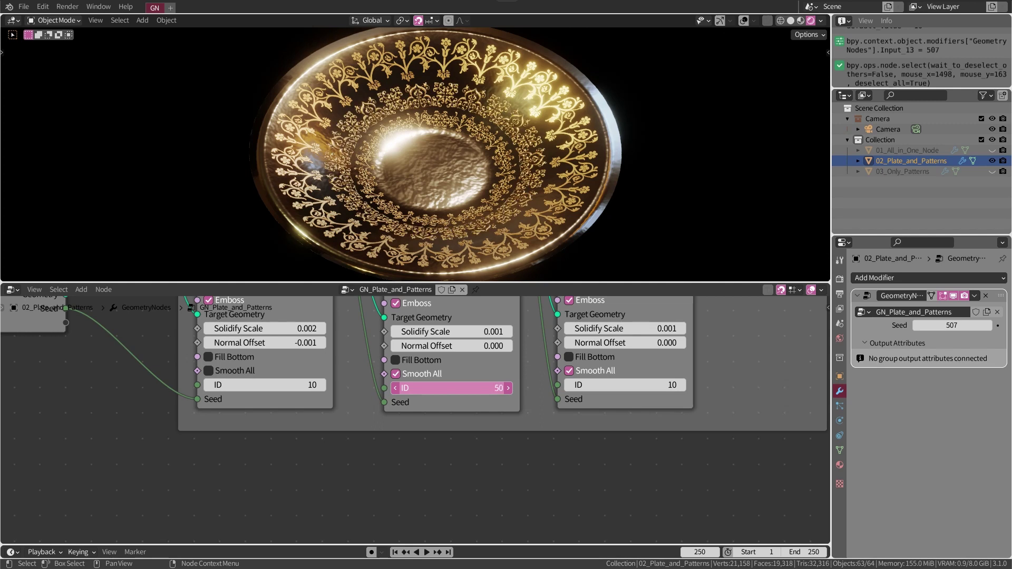
left_click_drag(488, 390, 527, 389)
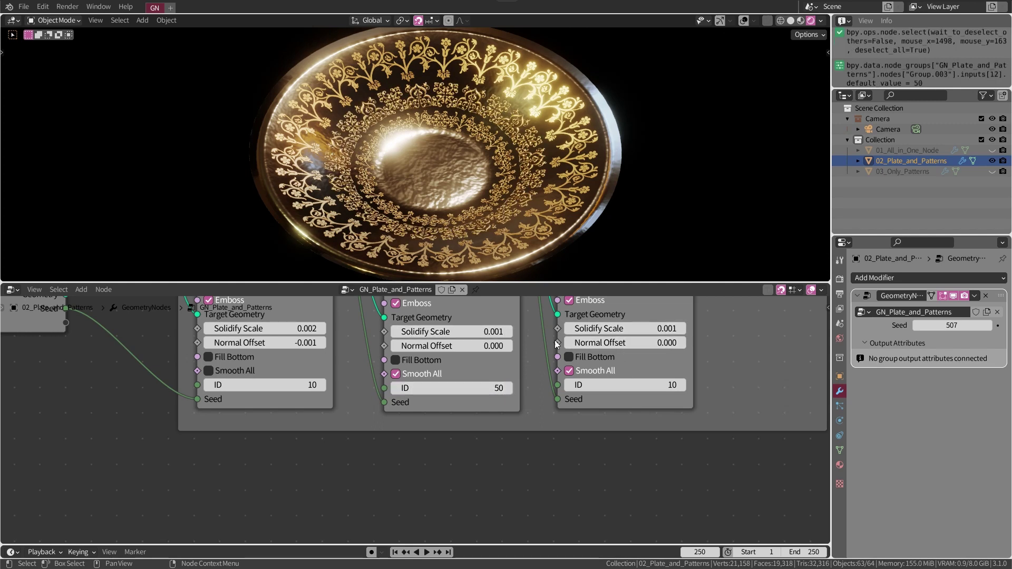
left_click_drag(484, 388, 509, 388)
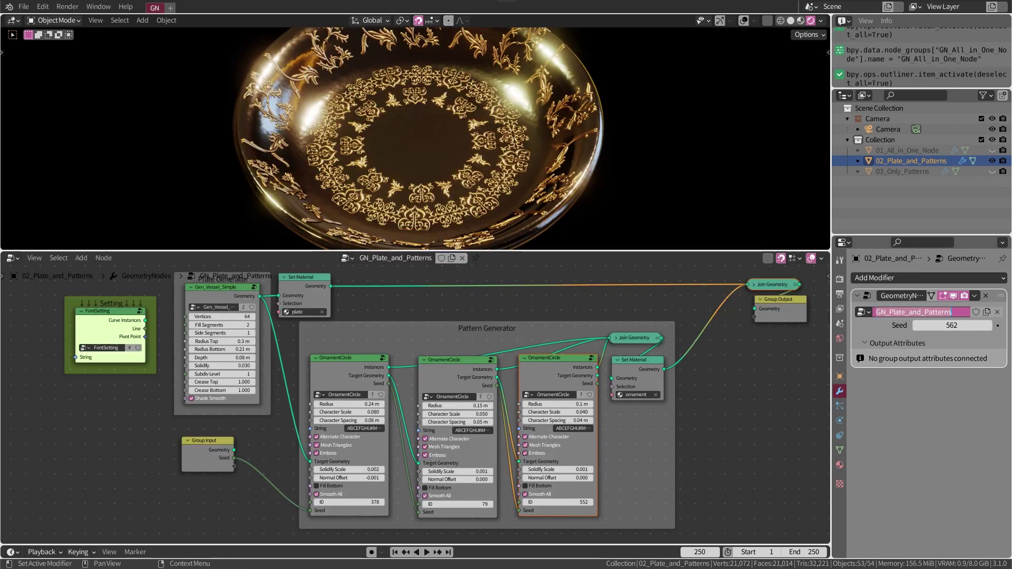
Show 03_Only_Patterns from above in an enlarged Solid-shaded viewport and try seed 2172.
left_click(875, 172)
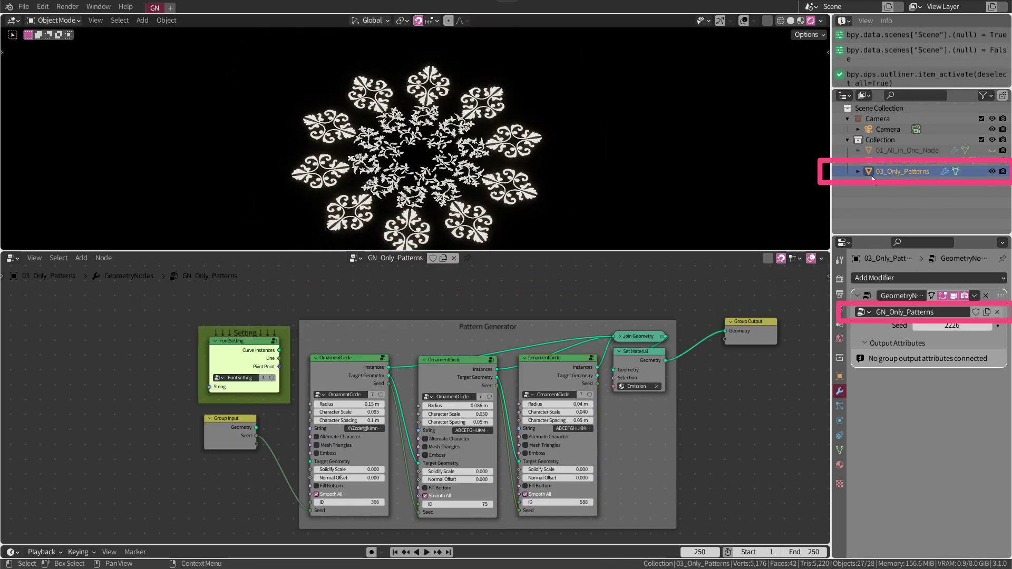
middle_click_drag(511, 176, 546, 254)
left_click_drag(551, 252, 551, 279)
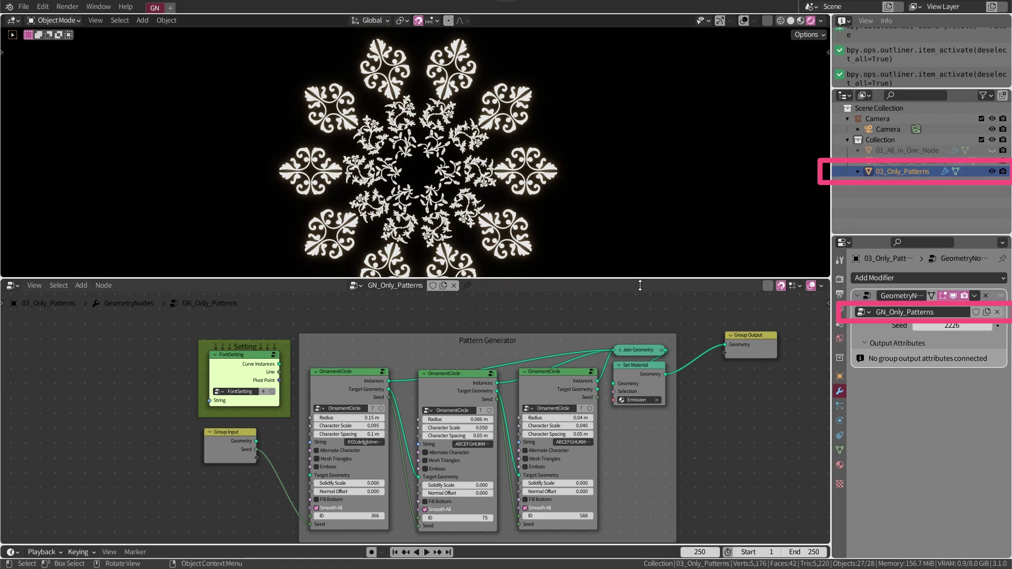
mouse_move(640, 285)
left_mouse_down()
mouse_move(623, 307)
mouse_move(597, 315)
mouse_move(601, 345)
left_mouse_up()
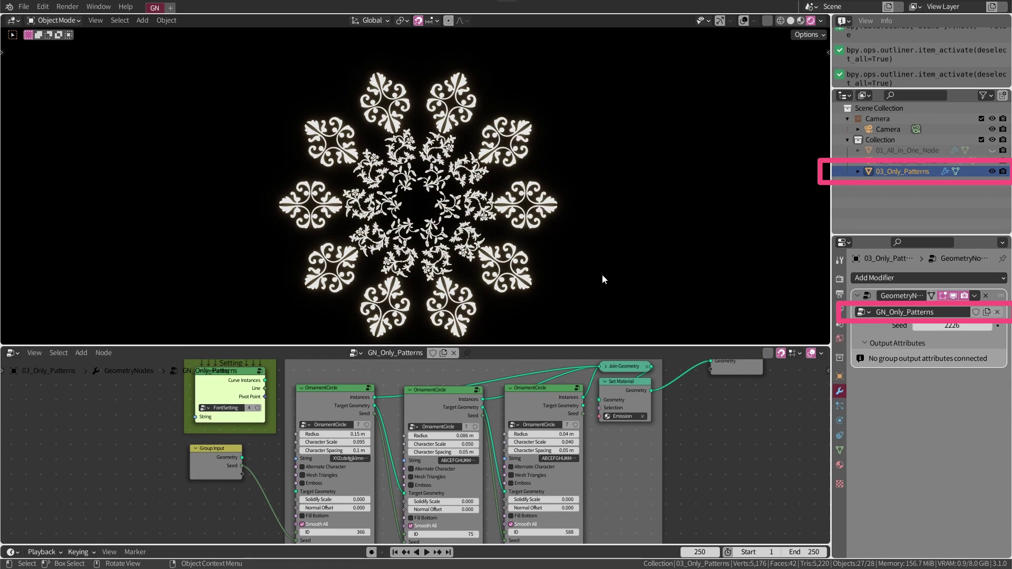
middle_click_drag(602, 280, 750, 142)
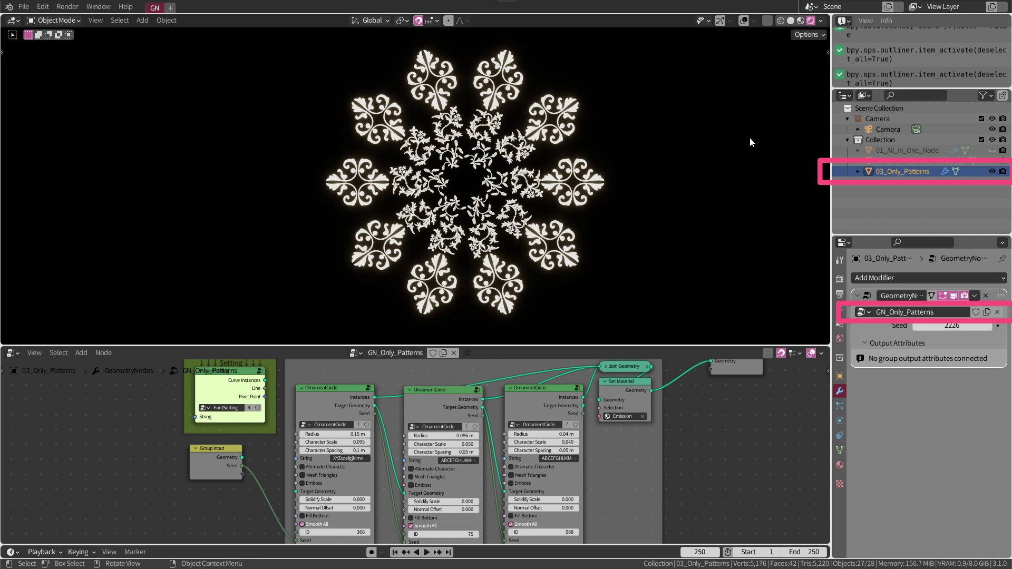
left_click(801, 21)
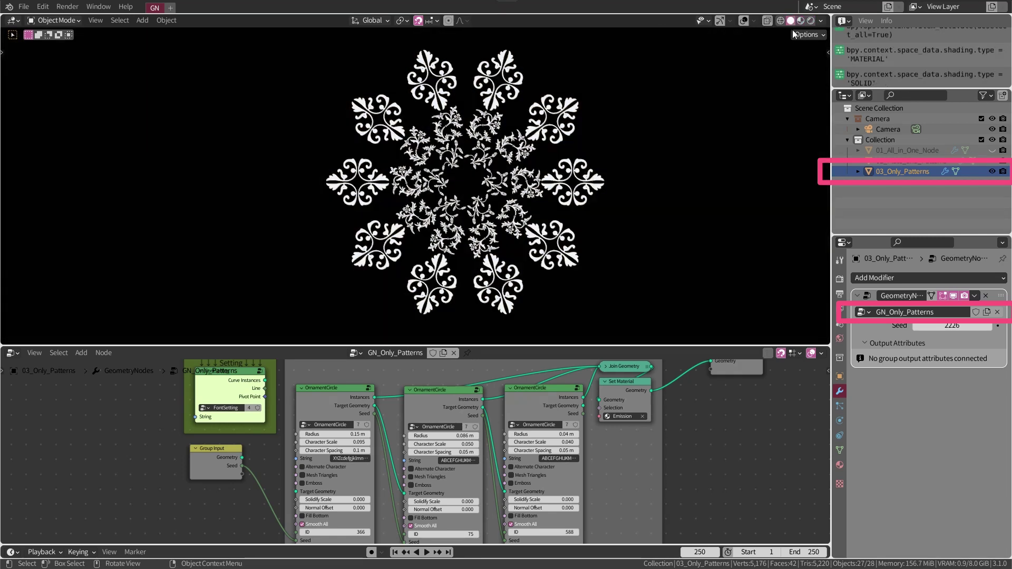
left_click_drag(941, 327, 920, 325)
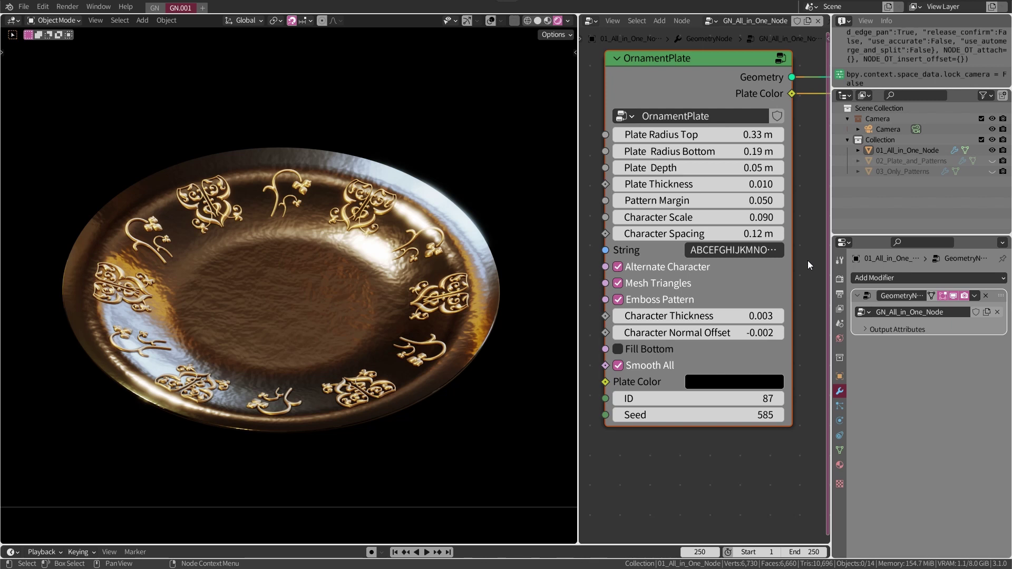
Try a 0.37 m top radius, then set the plate's bottom radius to 0.24 m.
mouse_move(696, 135)
left_mouse_down()
mouse_move(717, 134)
mouse_move(691, 135)
left_mouse_up()
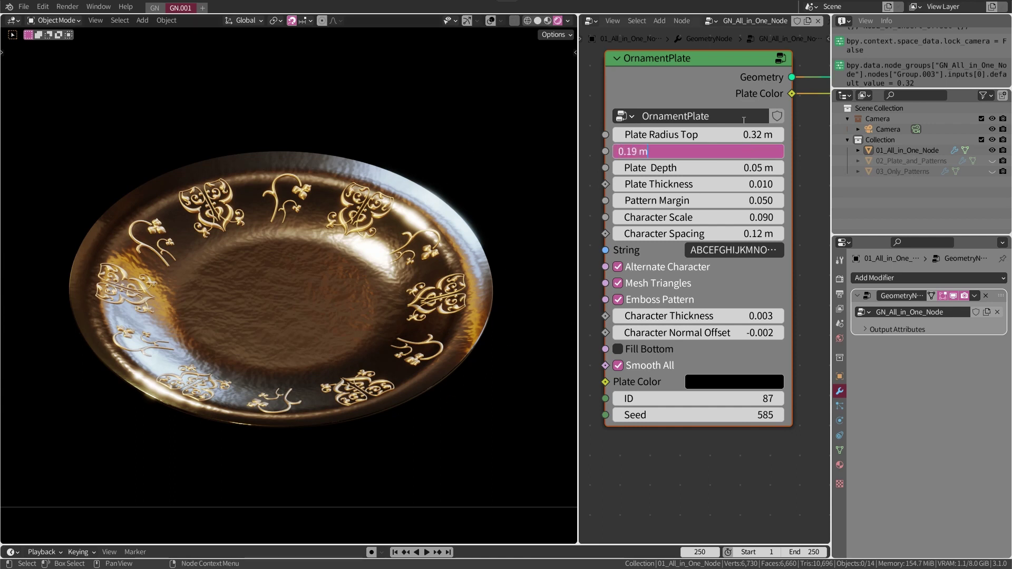
key("Return")
mouse_move(744, 151)
left_mouse_down()
mouse_move(717, 151)
mouse_move(748, 151)
left_mouse_up()
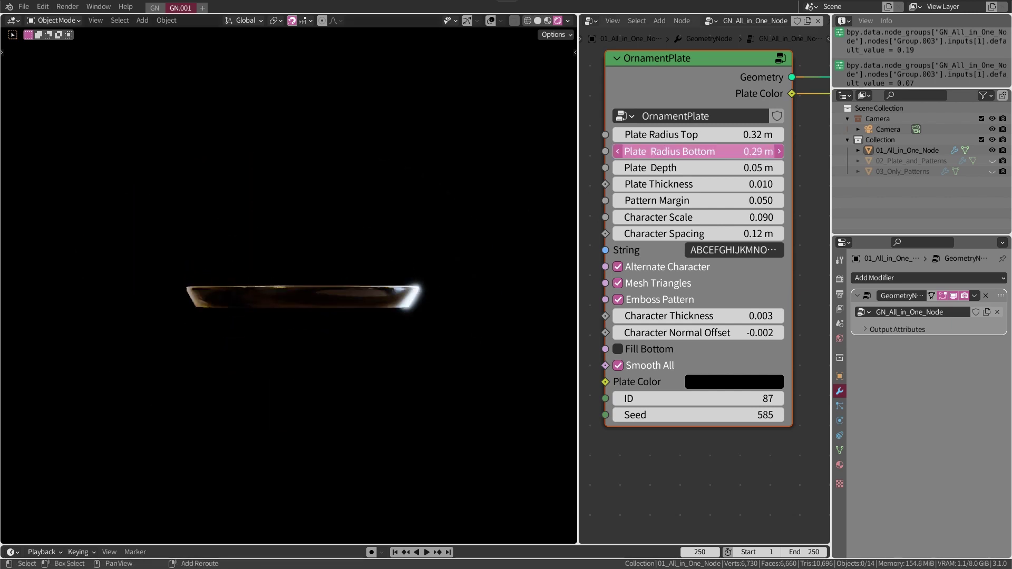
left_click_drag(749, 151, 762, 151)
scroll(333, 239, "up", 3)
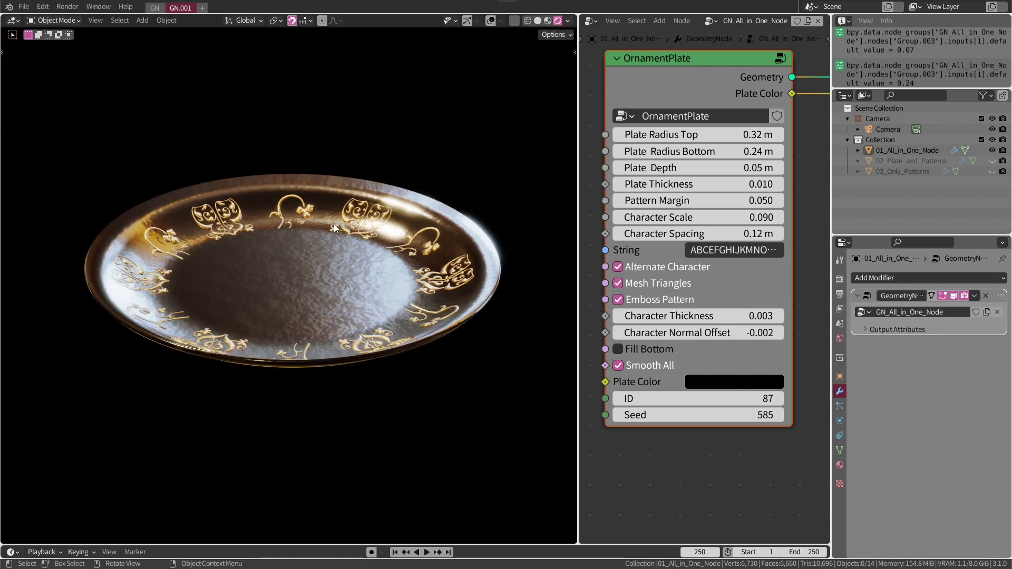
Set the plate depth to 0.06 m and test a thicker plate wall.
mouse_move(334, 224)
middle_mouse_down()
mouse_move(455, 260)
mouse_move(457, 239)
middle_mouse_up()
mouse_move(702, 167)
left_mouse_down()
mouse_move(743, 168)
mouse_move(701, 168)
left_mouse_up()
middle_click_drag(264, 242, 266, 295)
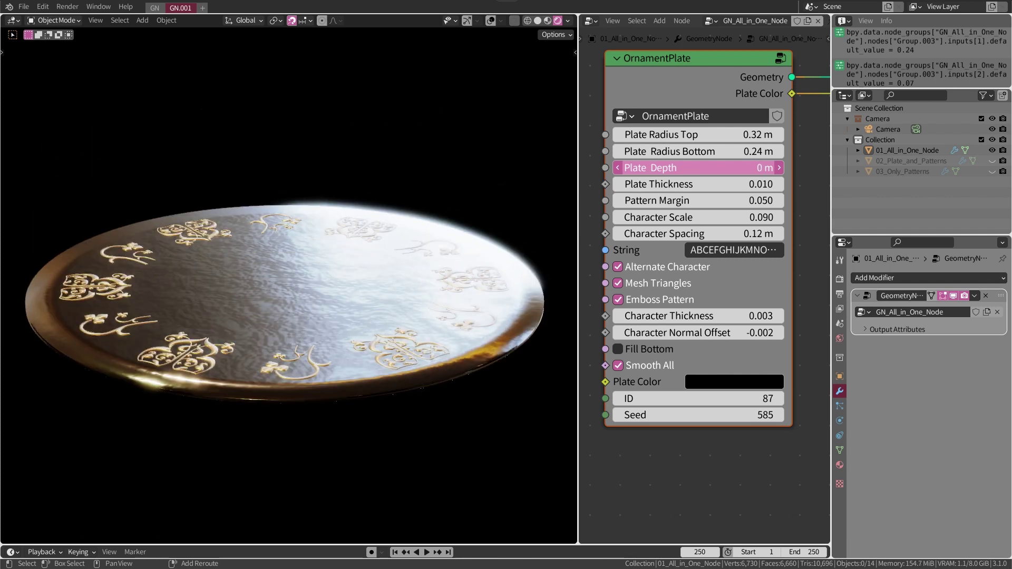
left_click_drag(702, 168, 686, 168)
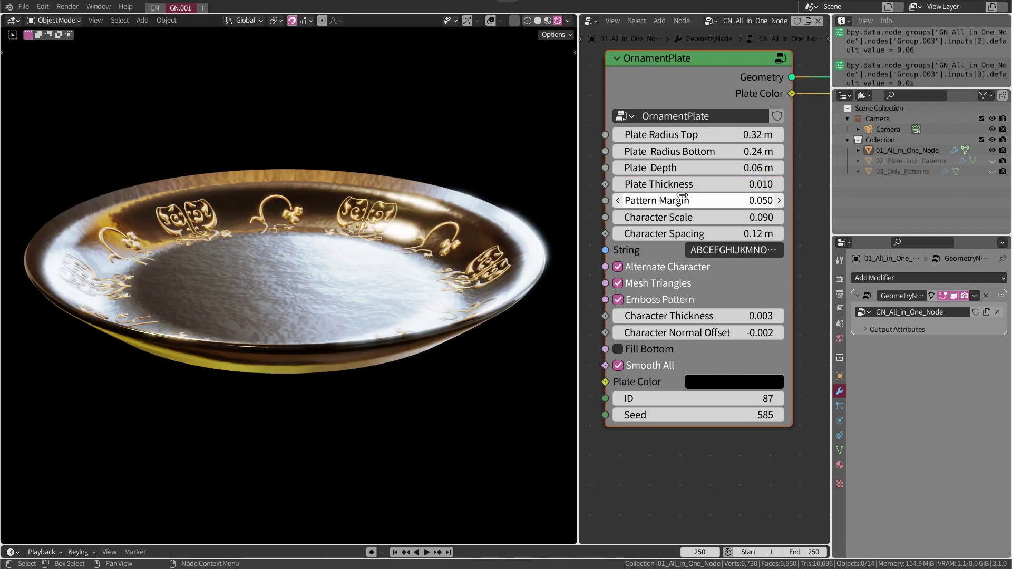
mouse_move(620, 184)
left_mouse_down()
mouse_move(712, 184)
mouse_move(576, 187)
left_mouse_up()
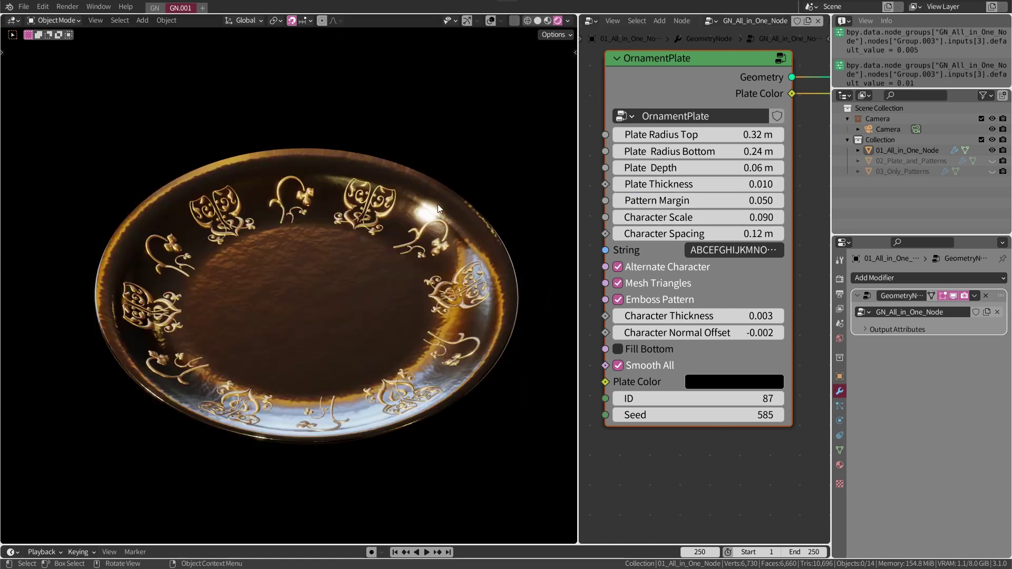
Test pattern margin (kept at 0.050) and character scale, then reduce character spacing to 0.1 m.
left_click_drag(685, 200, 691, 200)
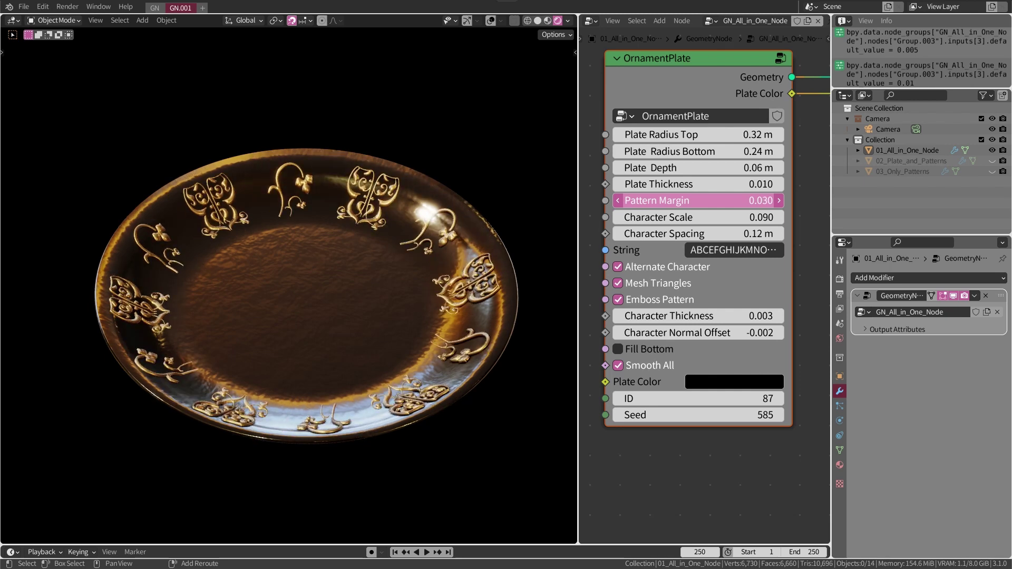
left_click_drag(707, 203, 707, 203)
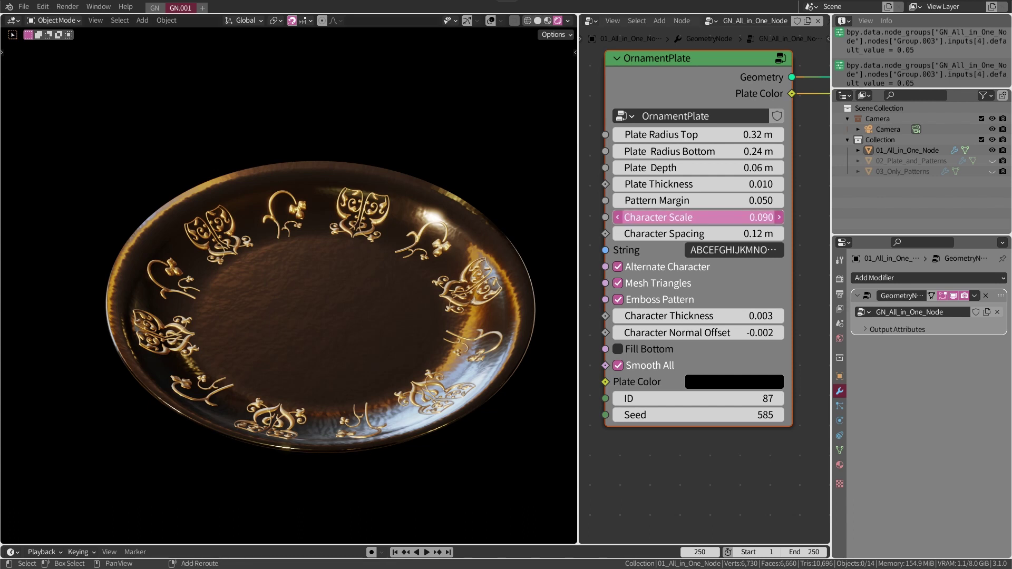
left_click_drag(699, 217, 649, 217)
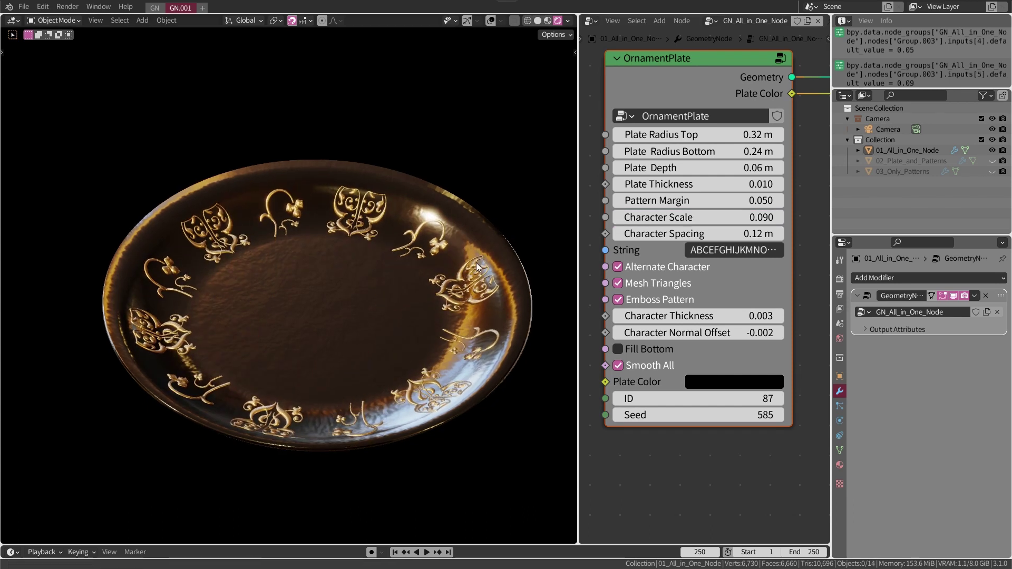
key("a")
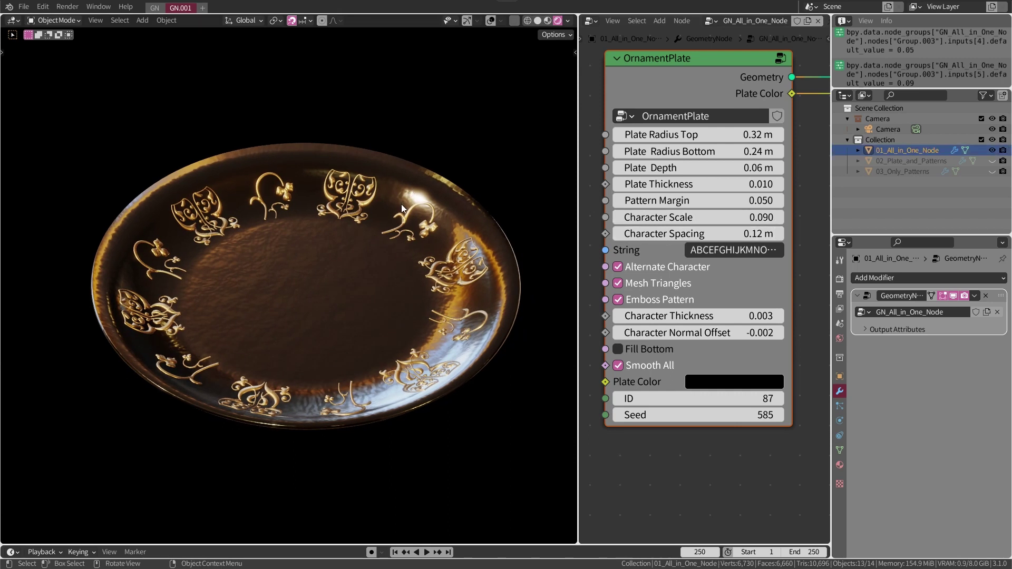
left_click_drag(698, 232, 714, 232)
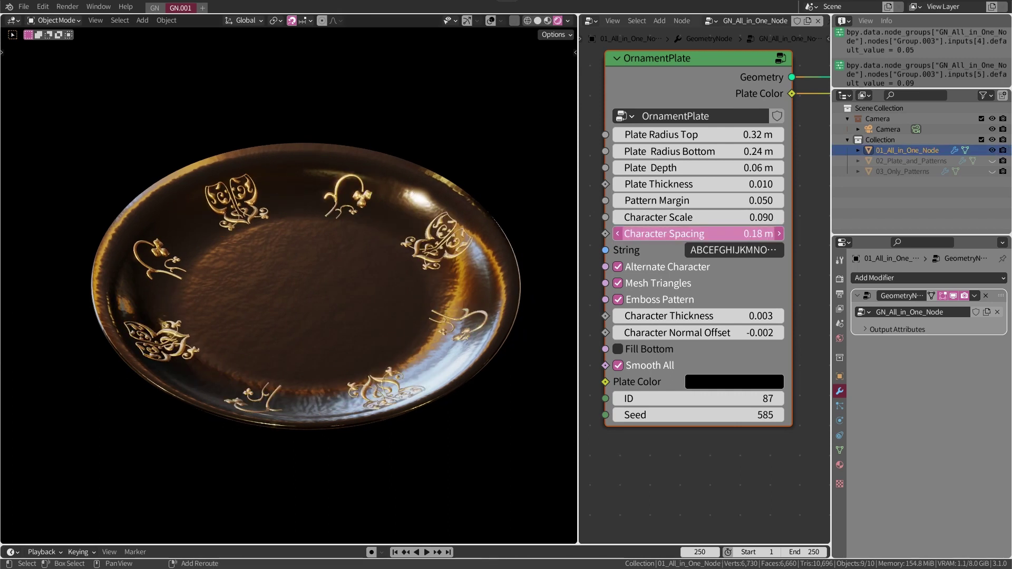
left_click_drag(699, 233, 561, 252)
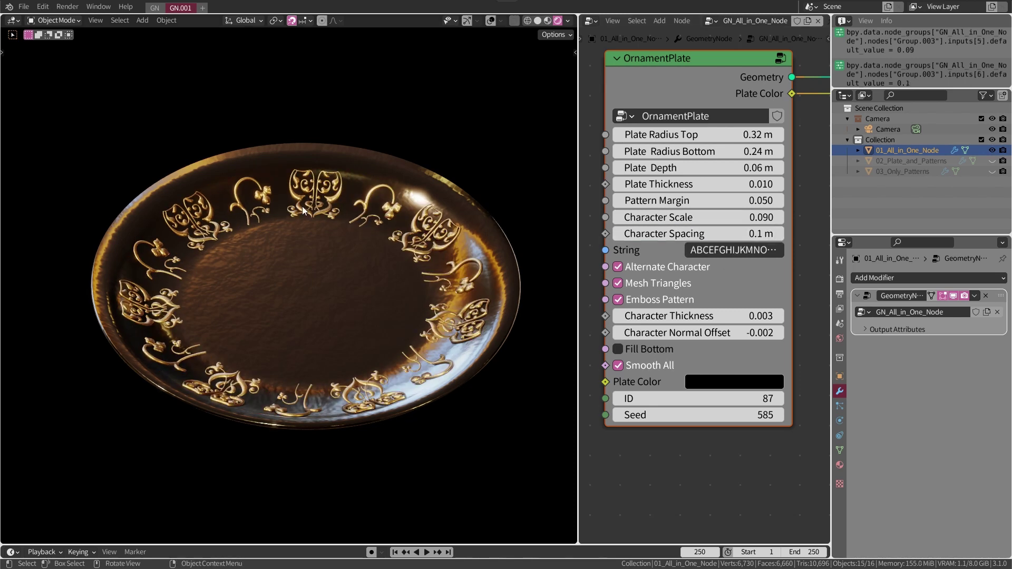
Try glyph strings A, B and C, then paste back the full character string.
key("BackSpace")
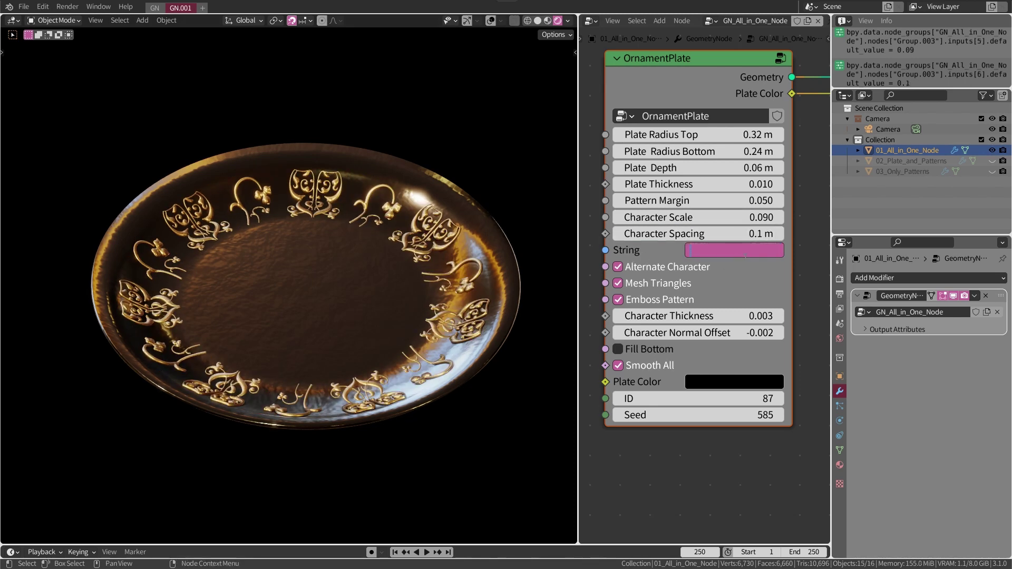
type("AAA")
key("BackSpace")
key("BackSpace")
key("Return")
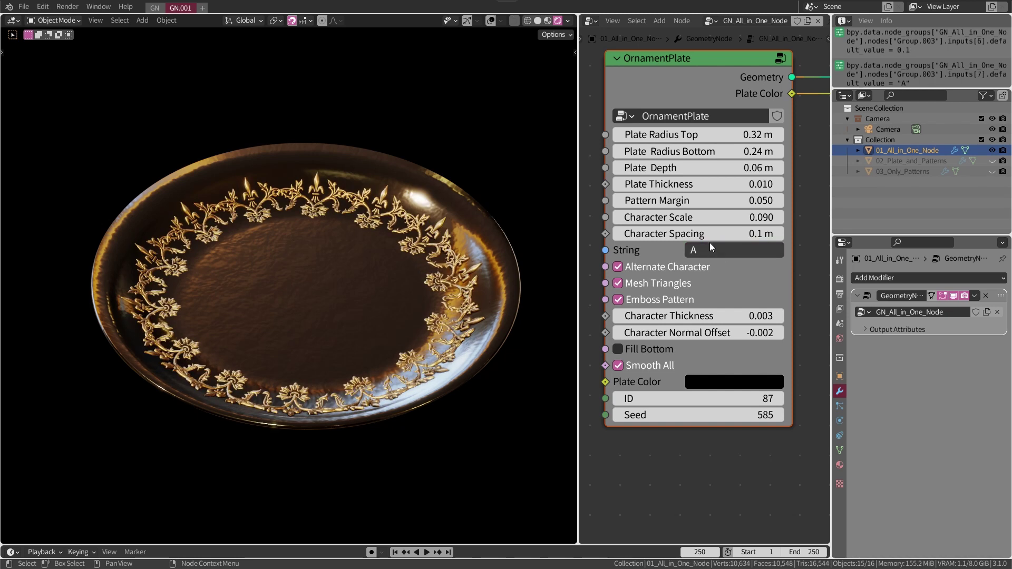
left_click(694, 249)
type("B")
key("Return")
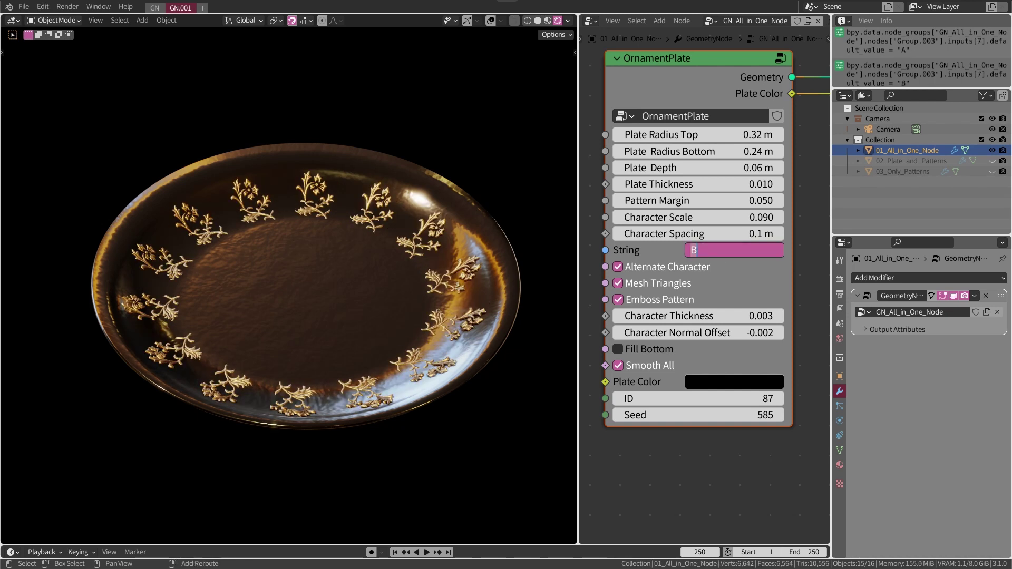
type("C")
key("Return")
left_click(725, 255)
type("ABCEFGHIJKMNORSTUVWXYZcdefgjklmnqruvy")
key("Return")
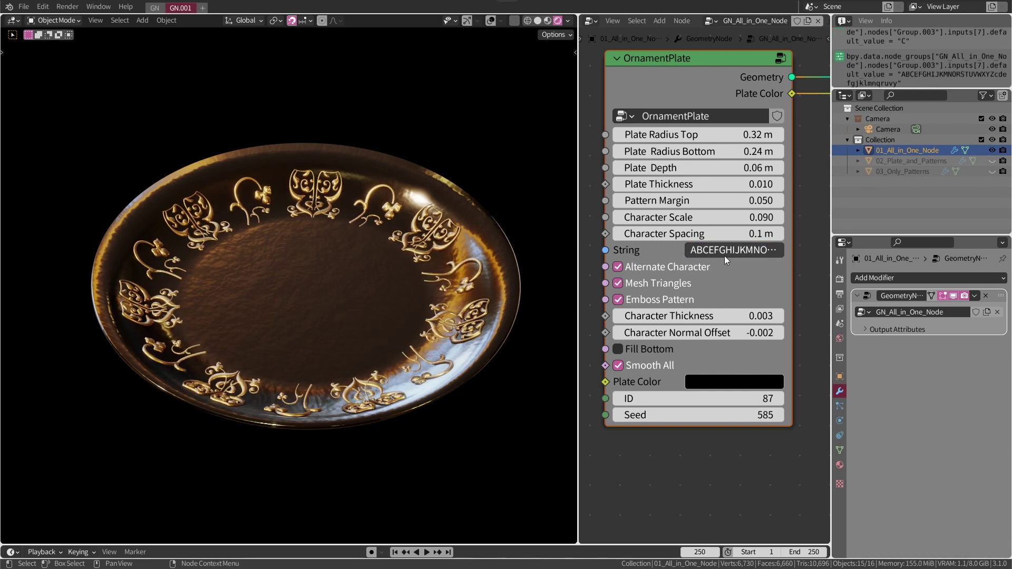
Toggle alternating characters off and on while stepping the pattern ID up to 96.
left_click(618, 267)
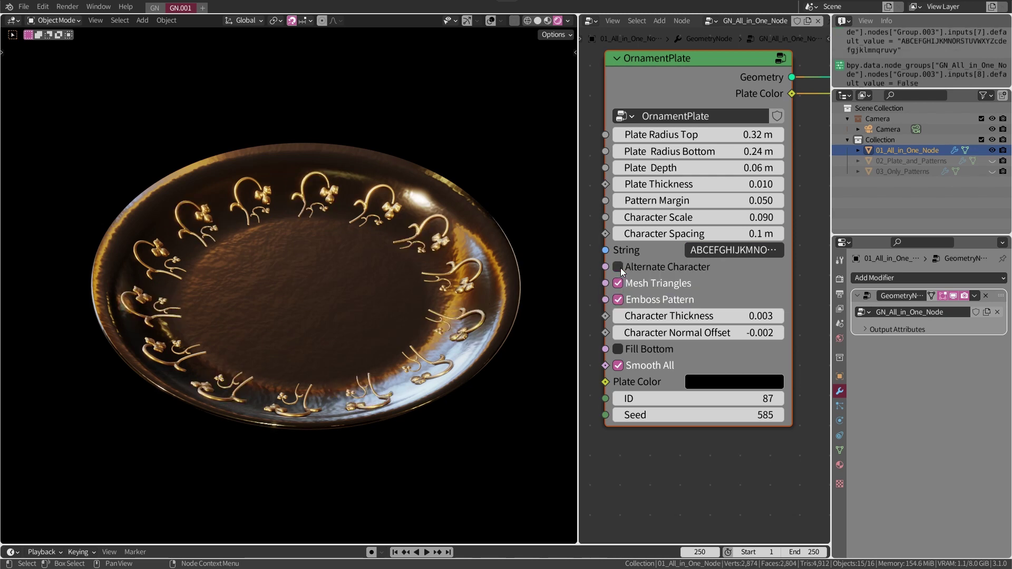
left_click(618, 267)
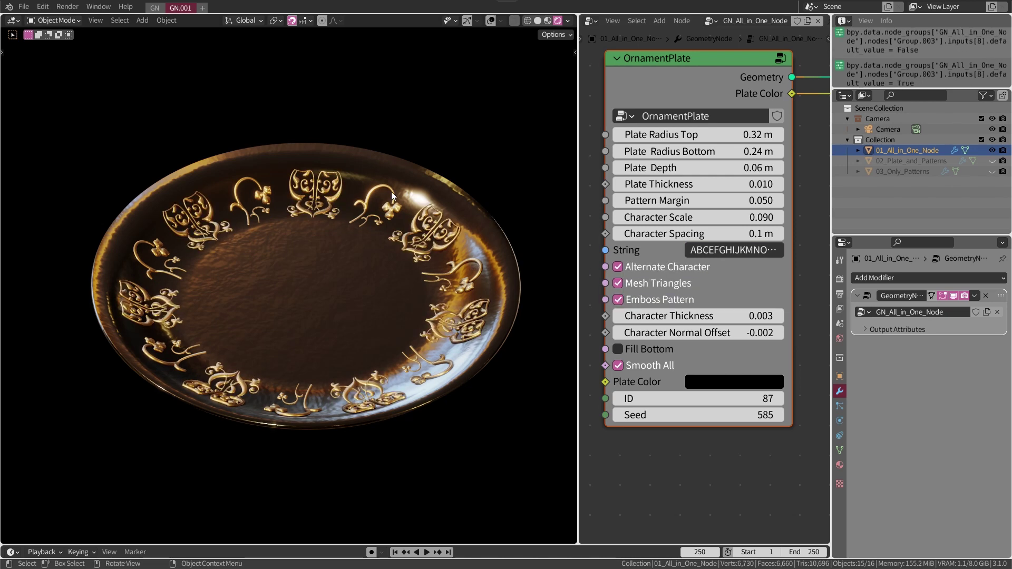
left_click(780, 399)
left_click(780, 399)
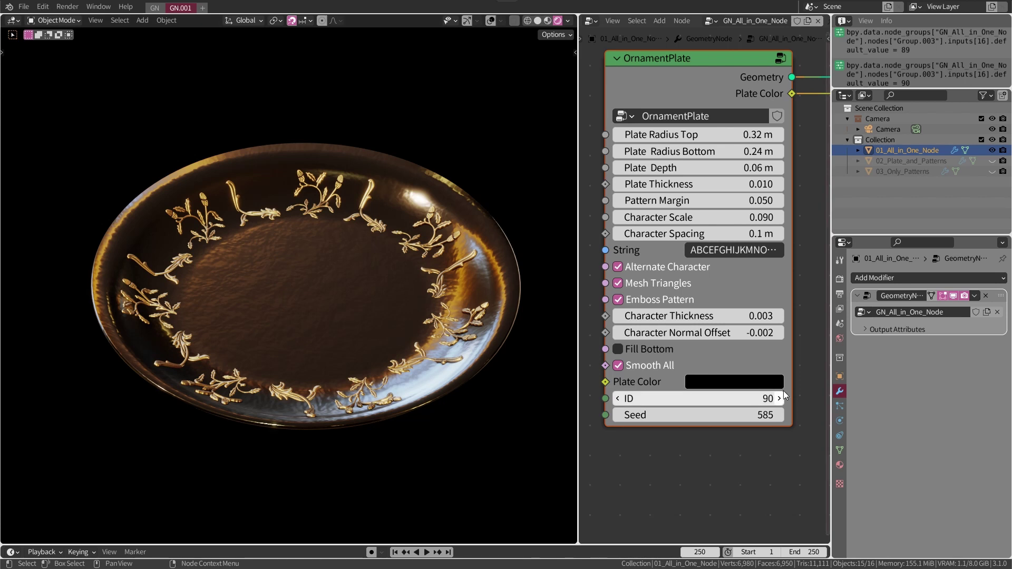
left_click(618, 267)
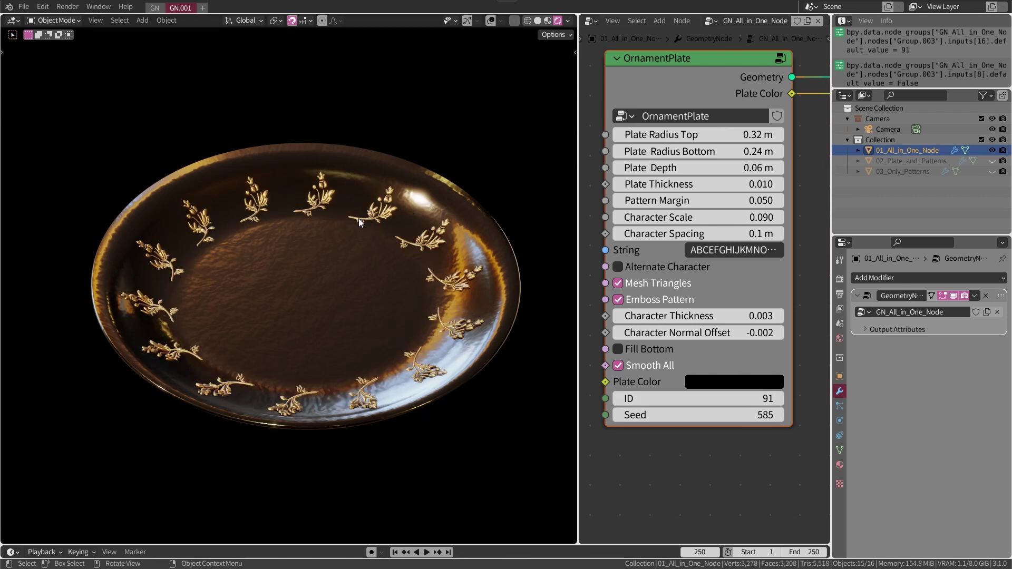
left_click(618, 266)
left_click(780, 398)
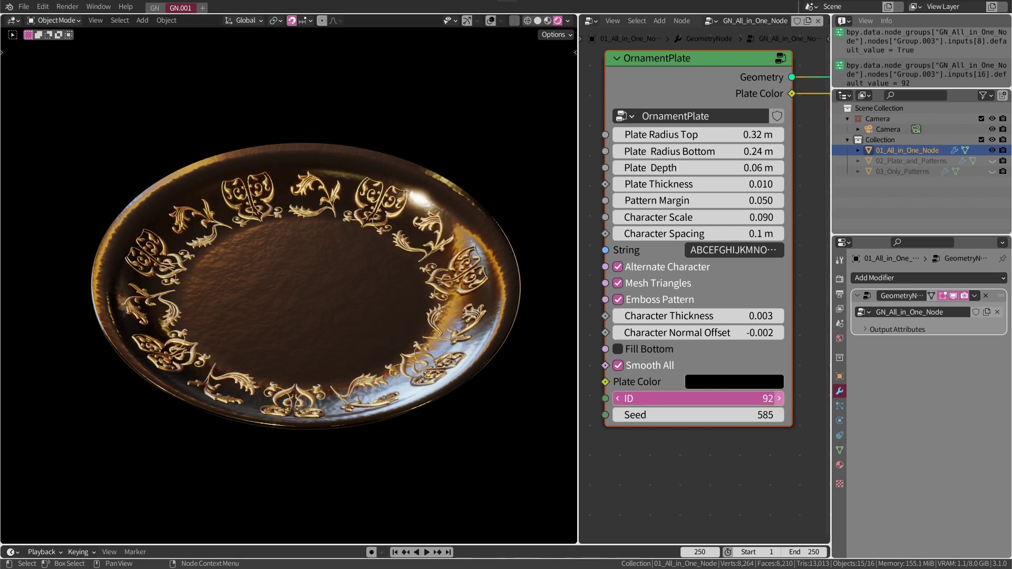
left_click(779, 398)
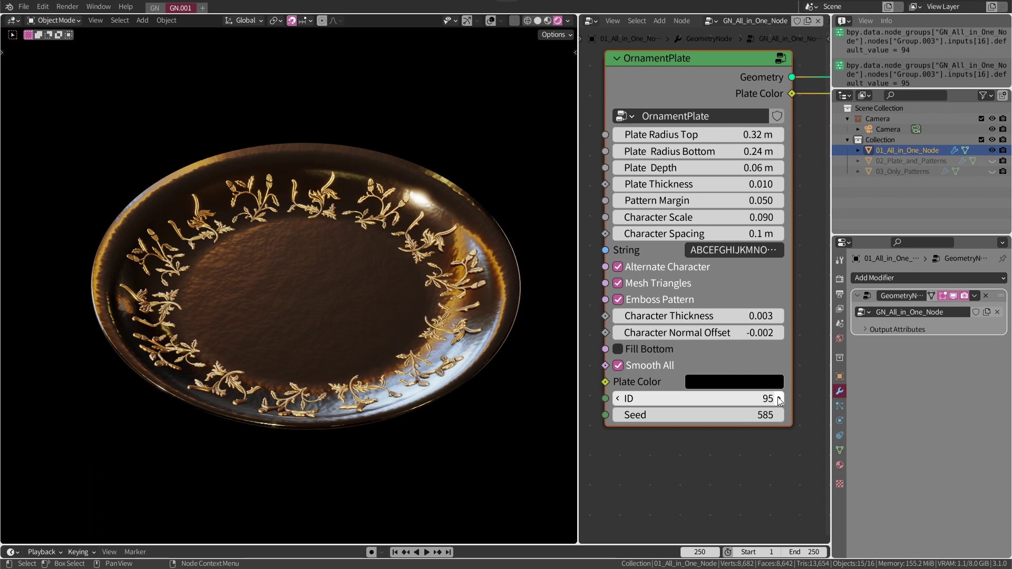
left_click(618, 265)
left_click(618, 267)
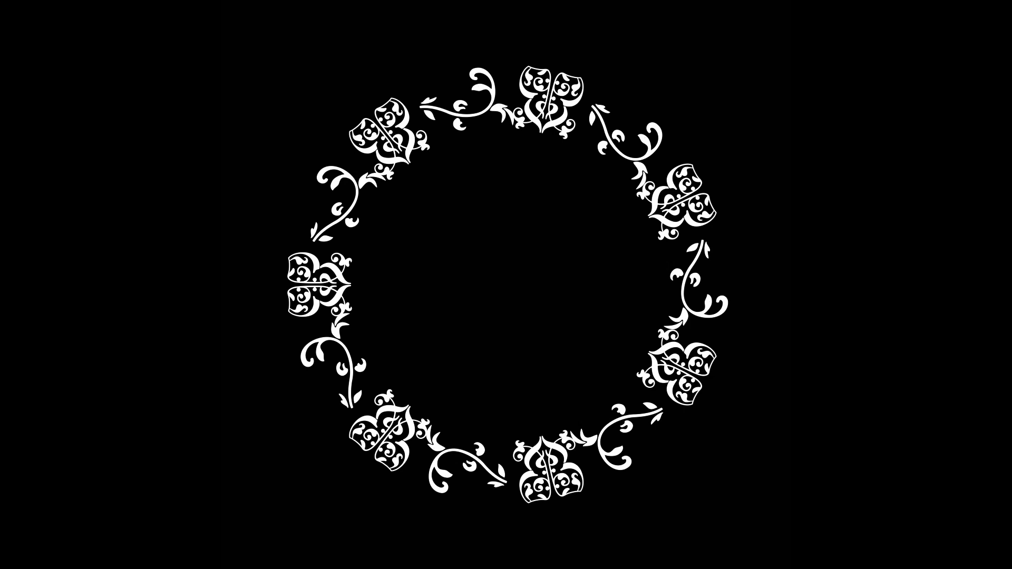
key("shift+z")
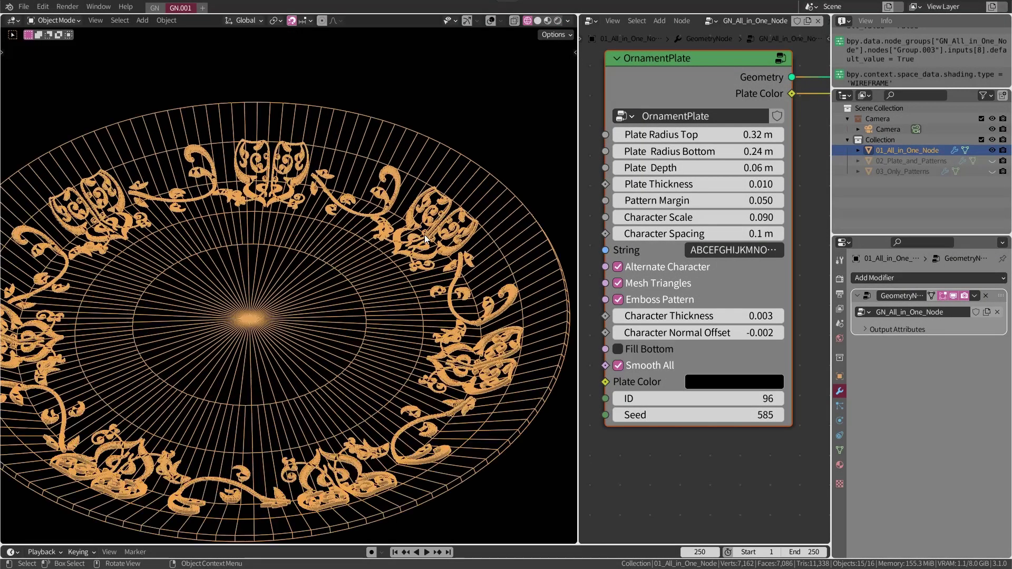
scroll(426, 238, "up", 5)
scroll(426, 238, "up", 3)
left_click(618, 283)
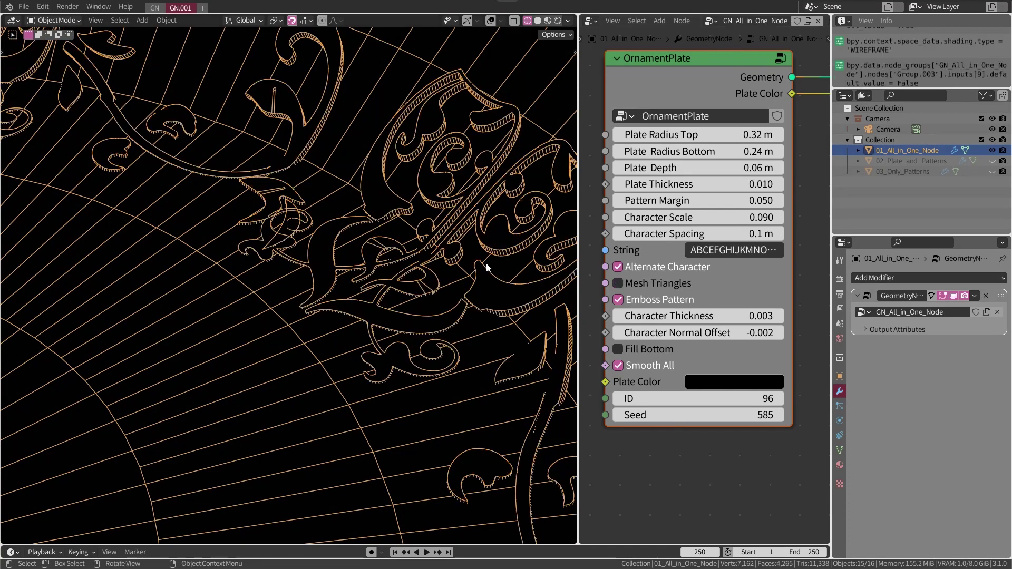
left_click(619, 283)
left_click(623, 281)
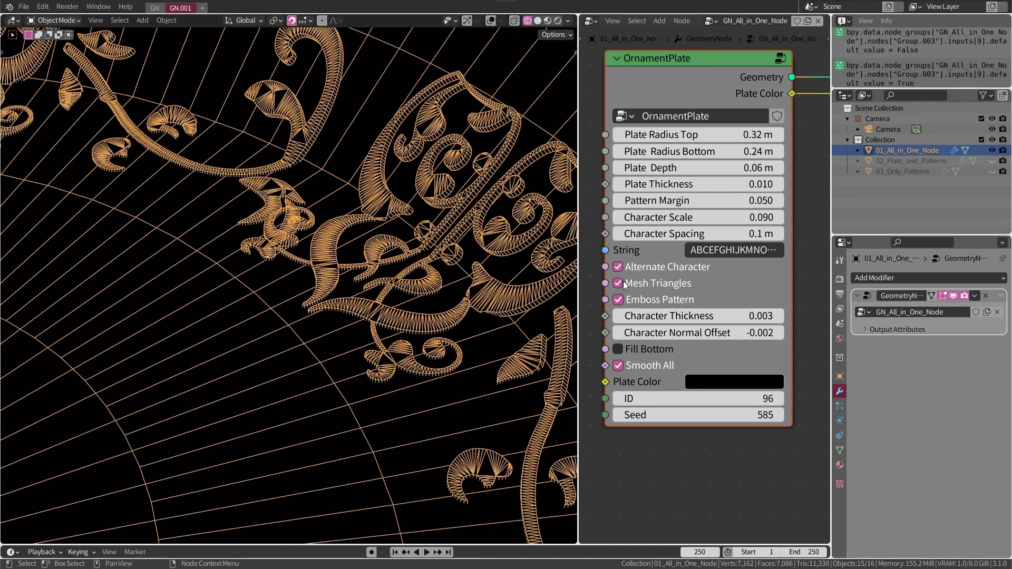
scroll(492, 222, "down", 4)
scroll(492, 221, "down", 3)
scroll(492, 222, "down", 2)
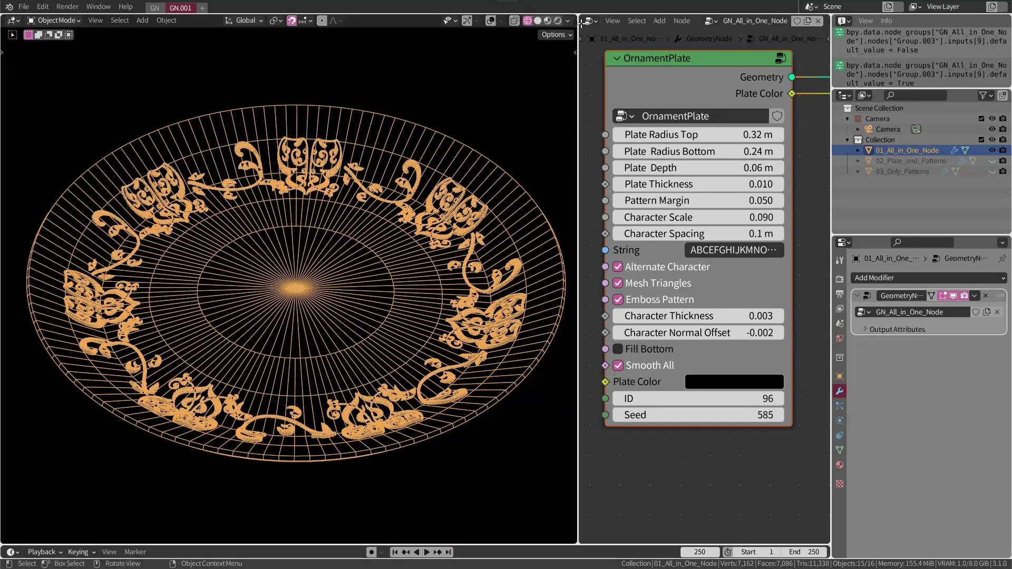
left_click(558, 20)
scroll(527, 159, "up", 4)
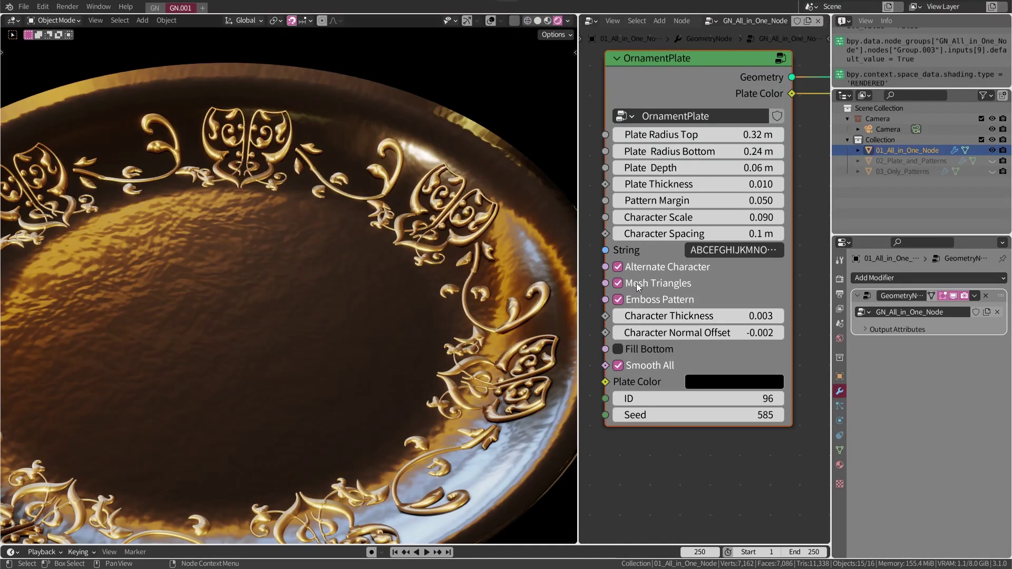
left_click(619, 283)
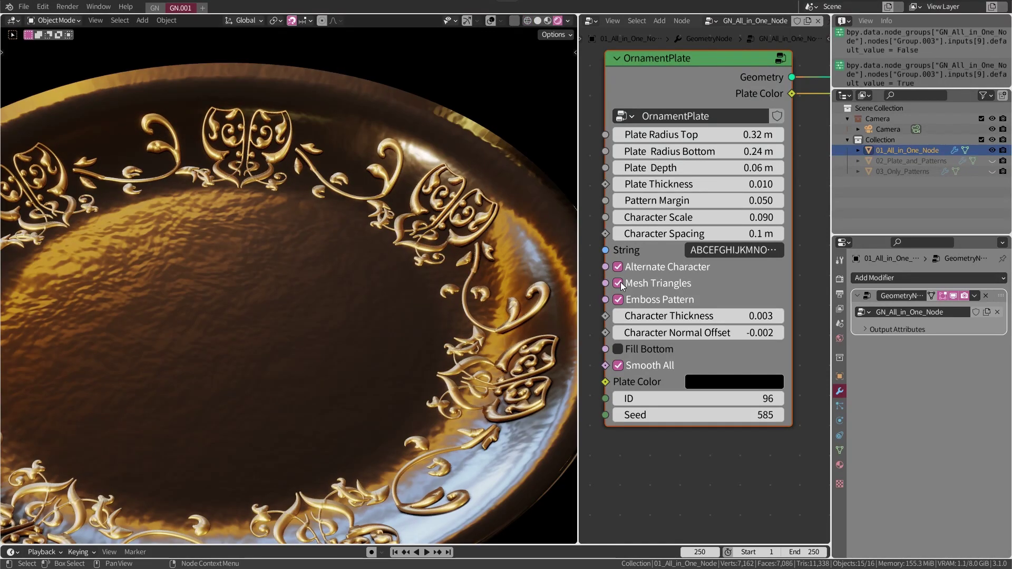
scroll(475, 280, "down", 3)
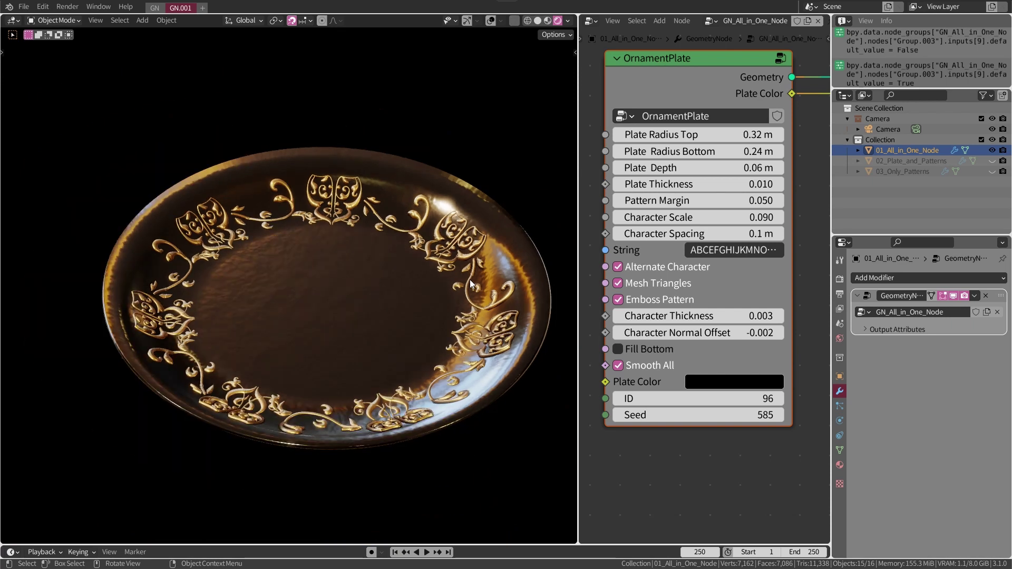
scroll(432, 299, "up", 2)
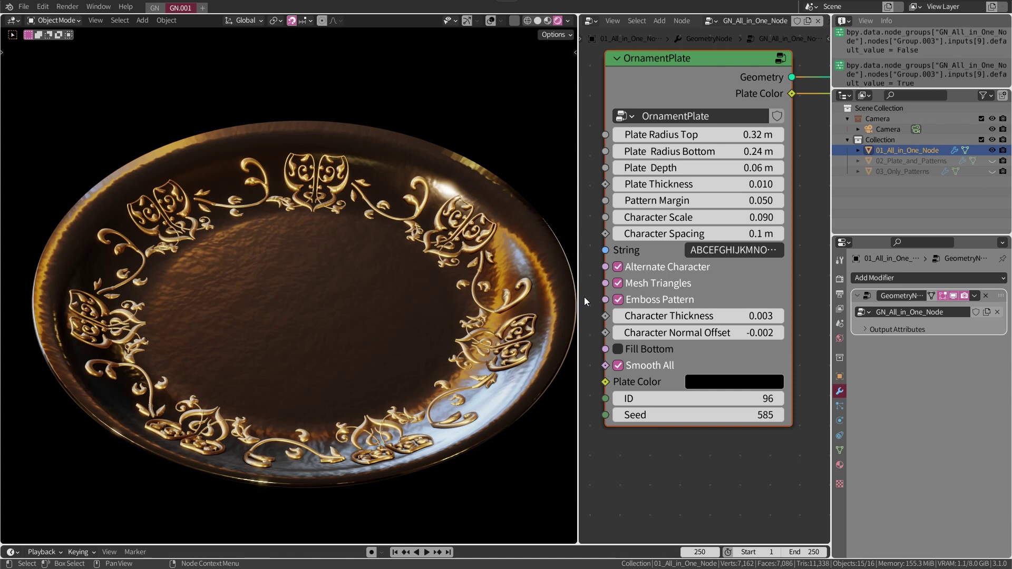
Hide the plate and, in Solid shading, change the ornament pattern ID to 47.
left_click(619, 299)
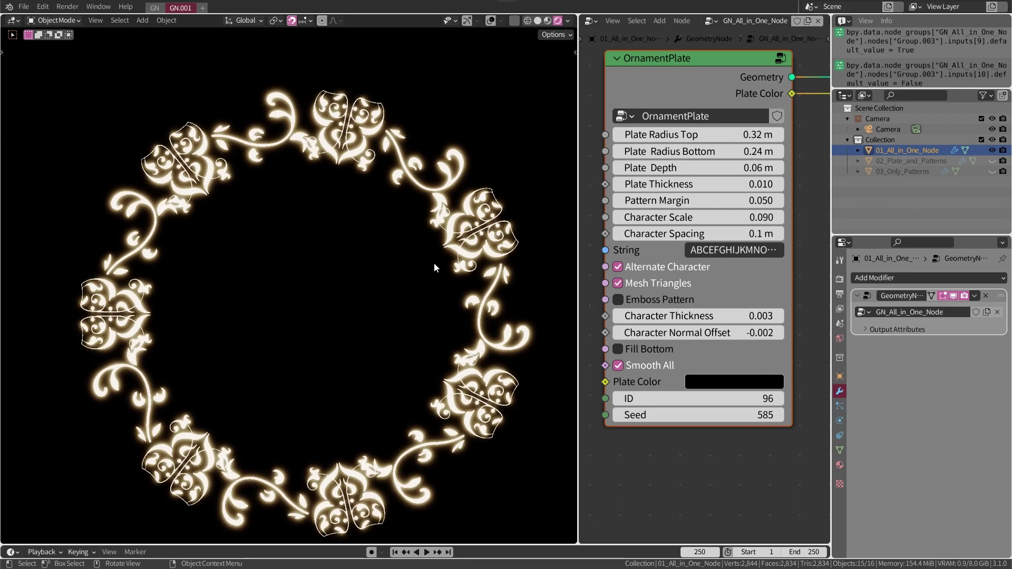
left_click(537, 20)
left_click_drag(738, 399, 685, 399)
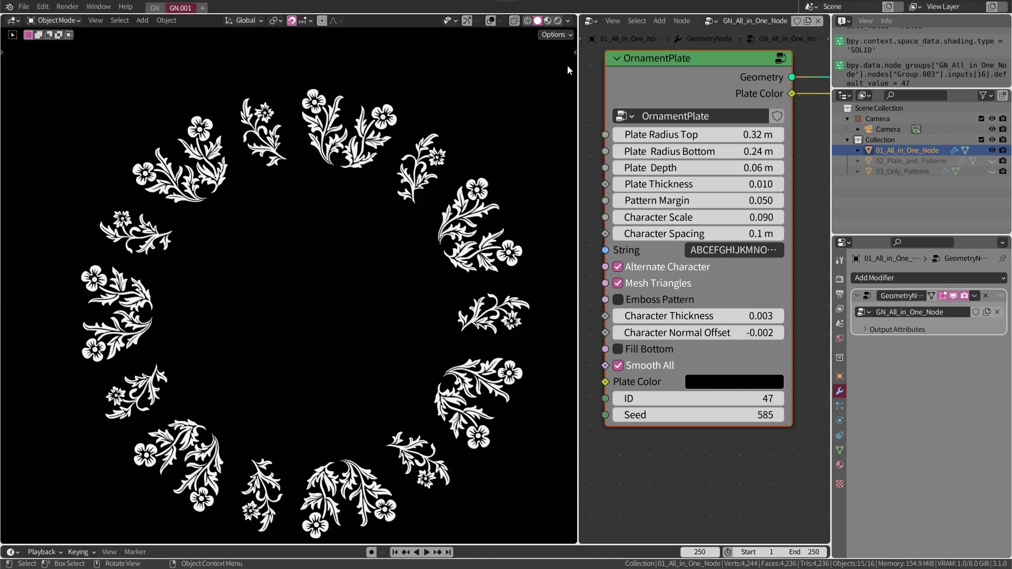
middle_click_drag(475, 149, 460, 159)
In Rendered shading, turn on Emboss Pattern and set character thickness to 0.020.
left_click(558, 20)
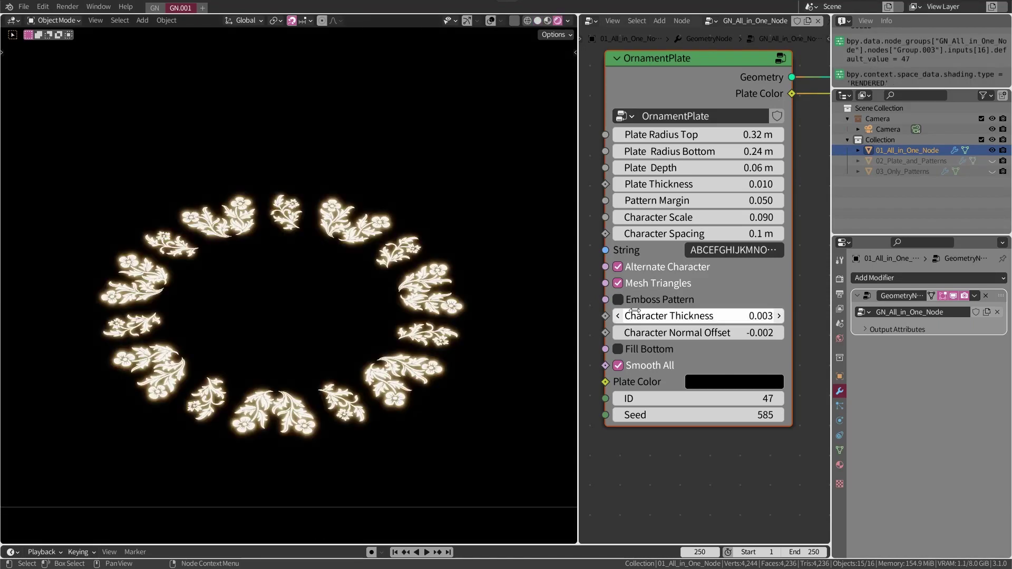
left_click(618, 300)
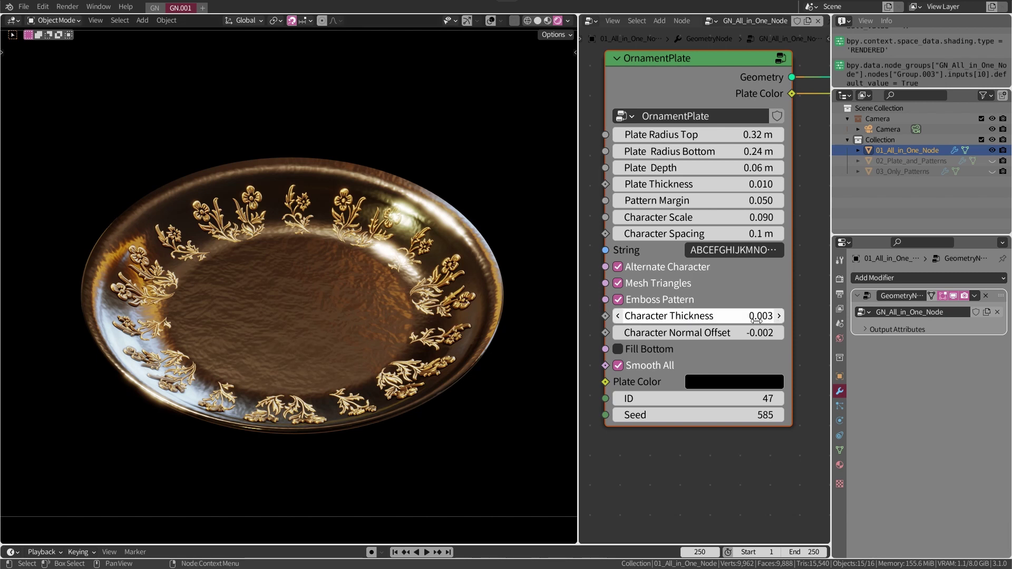
mouse_move(696, 316)
left_mouse_down()
mouse_move(680, 315)
mouse_move(701, 316)
left_mouse_up()
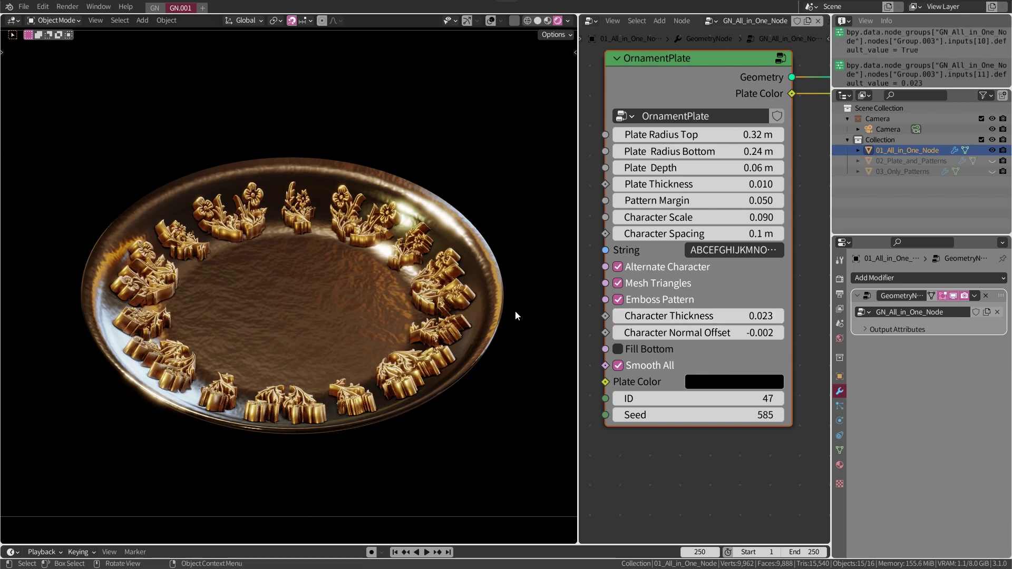
scroll(514, 311, "up", 5)
scroll(460, 292, "up", 2)
left_click(741, 323)
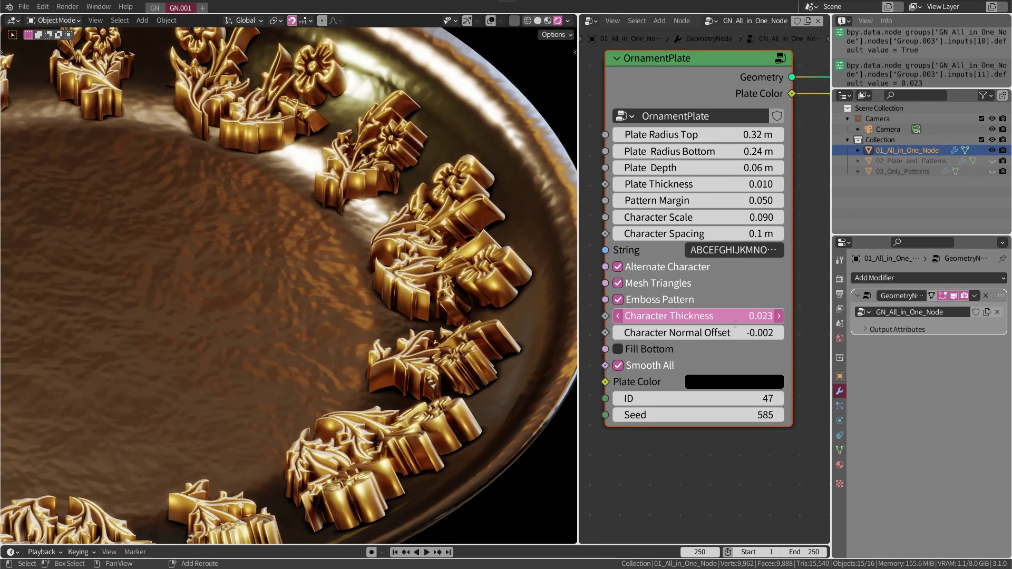
type("0.")
key("Return")
Try Character Normal Offset values of -0.010 and 0.
left_click(755, 334)
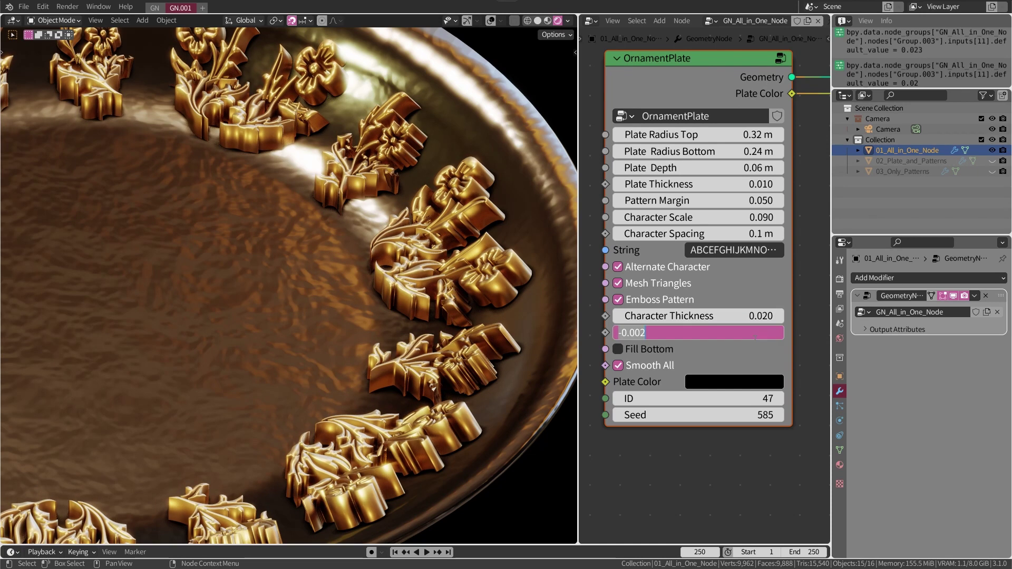
type("-0.01")
key("Return")
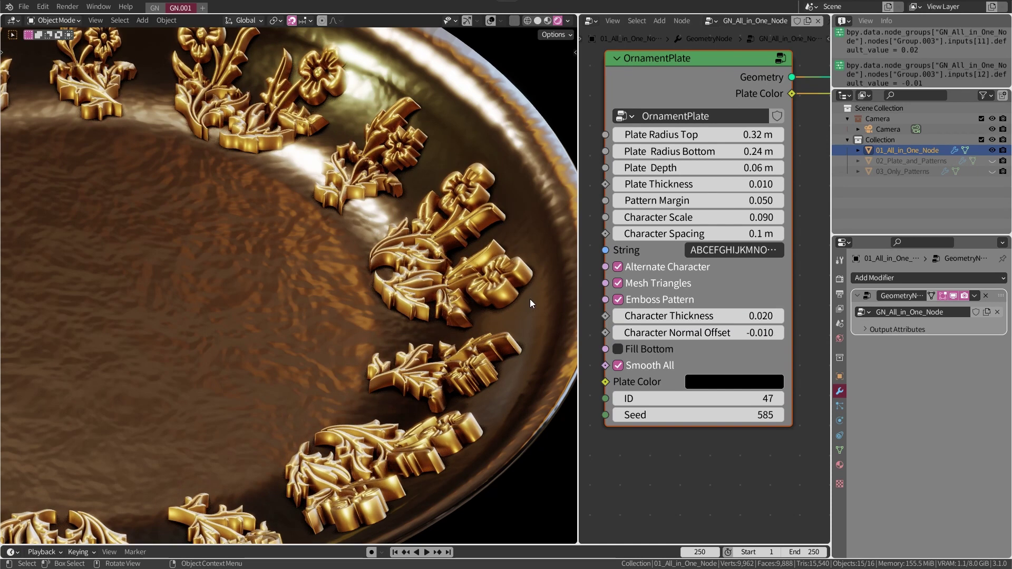
scroll(512, 311, "down", 8)
scroll(340, 303, "up", 2)
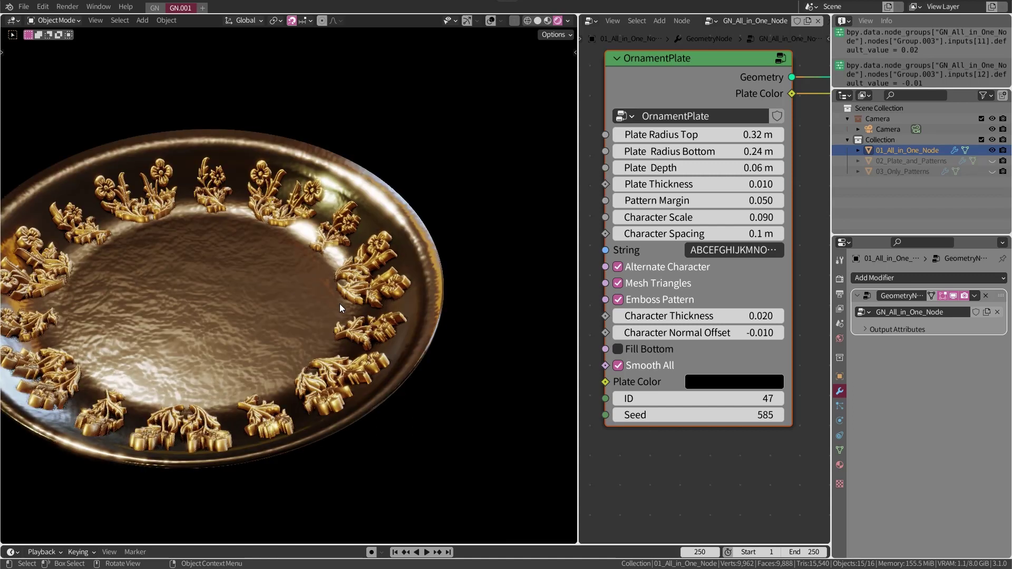
scroll(442, 296, "up", 2)
scroll(462, 311, "up", 2)
scroll(462, 311, "up", 1, "ctrl")
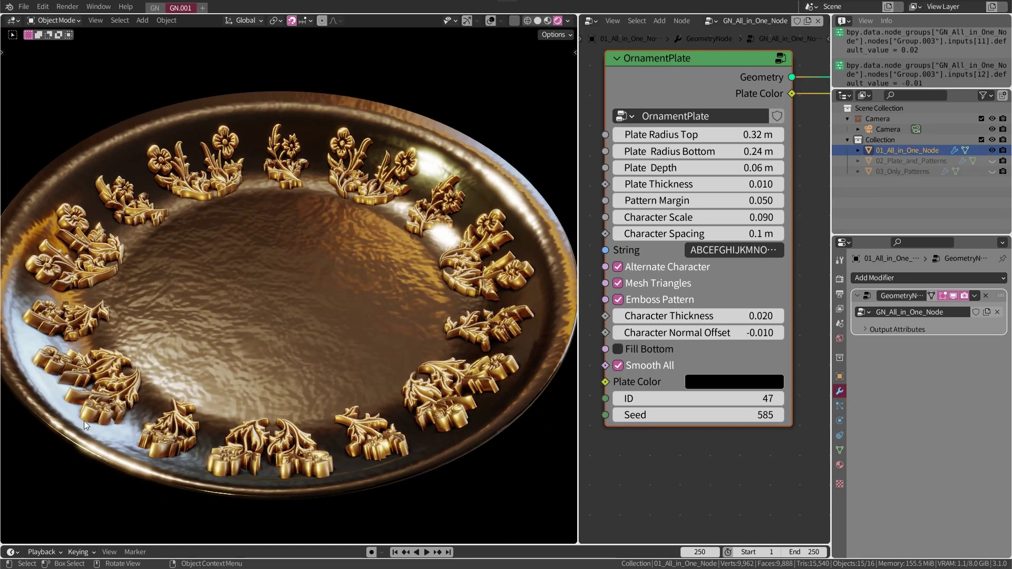
scroll(84, 421, "up", 5)
left_click(707, 332)
type("0")
key("Return")
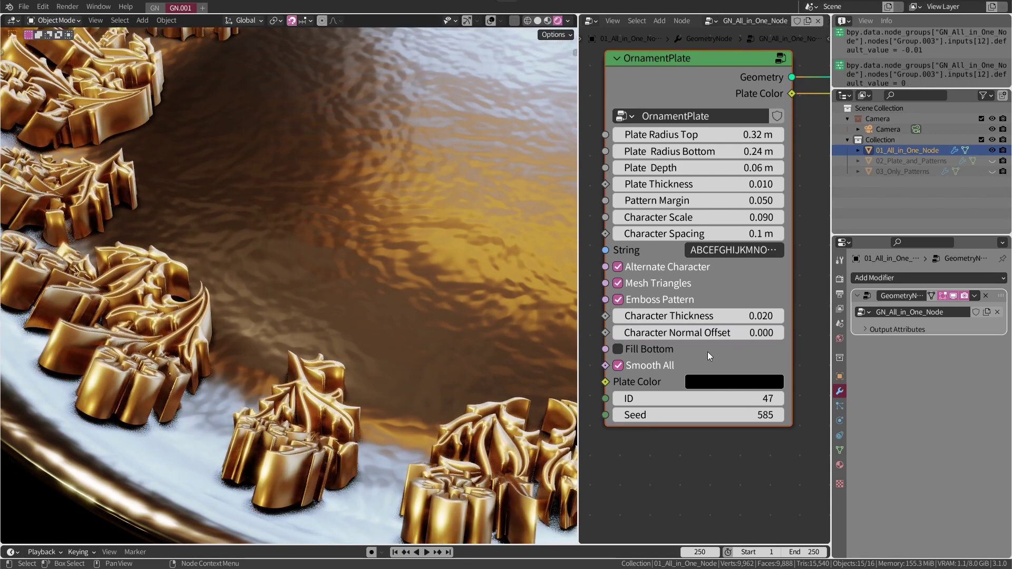
left_click(754, 335)
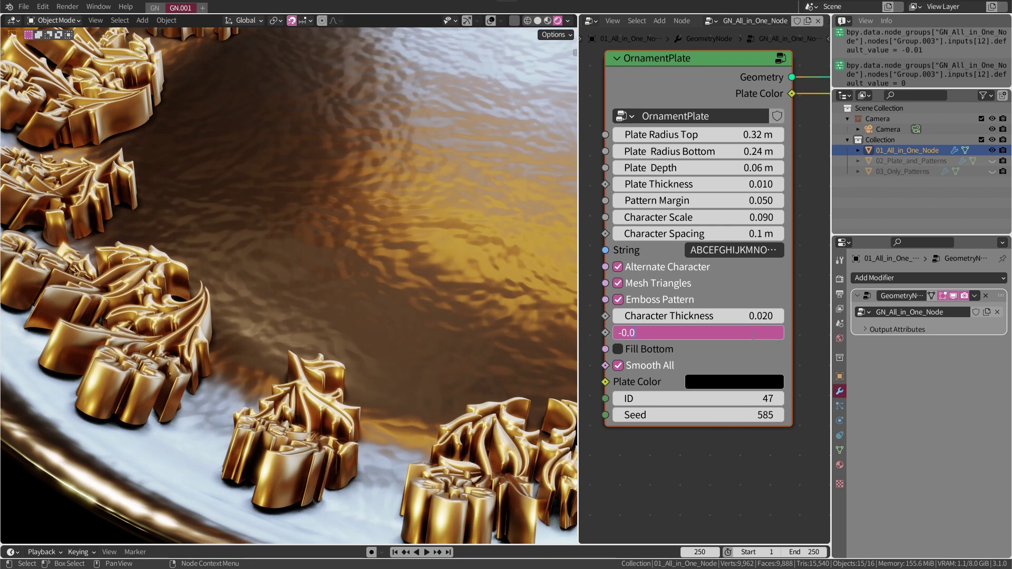
type("1")
key("Return")
Reset the normal offset to 0 and set character thickness to 0.010.
scroll(343, 363, "down", 5)
mouse_move(359, 347)
middle_mouse_down()
mouse_move(333, 325)
mouse_move(340, 358)
mouse_move(528, 363)
middle_mouse_up()
left_click(760, 316)
type("0")
key("Return")
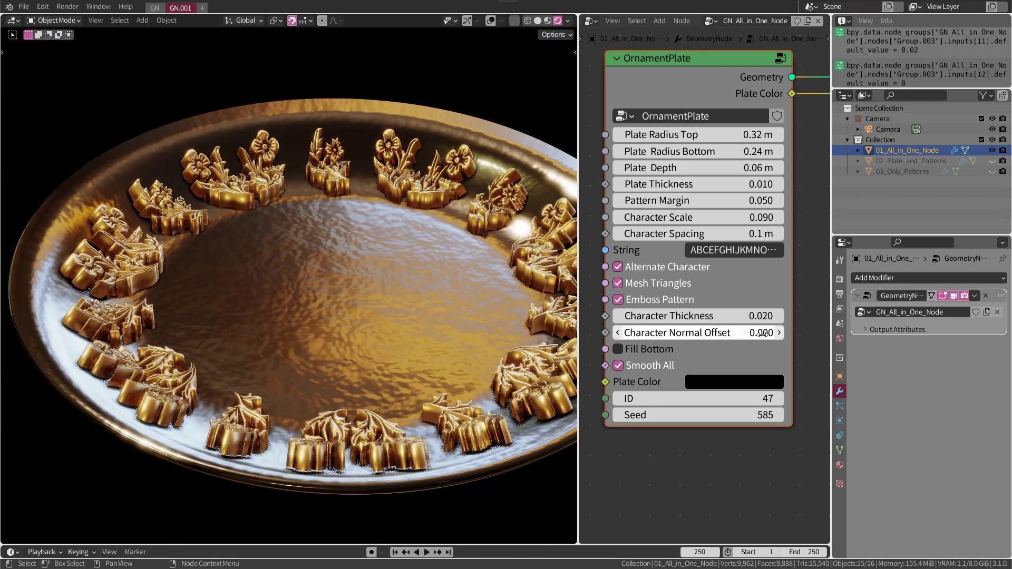
left_click(758, 318)
type("0")
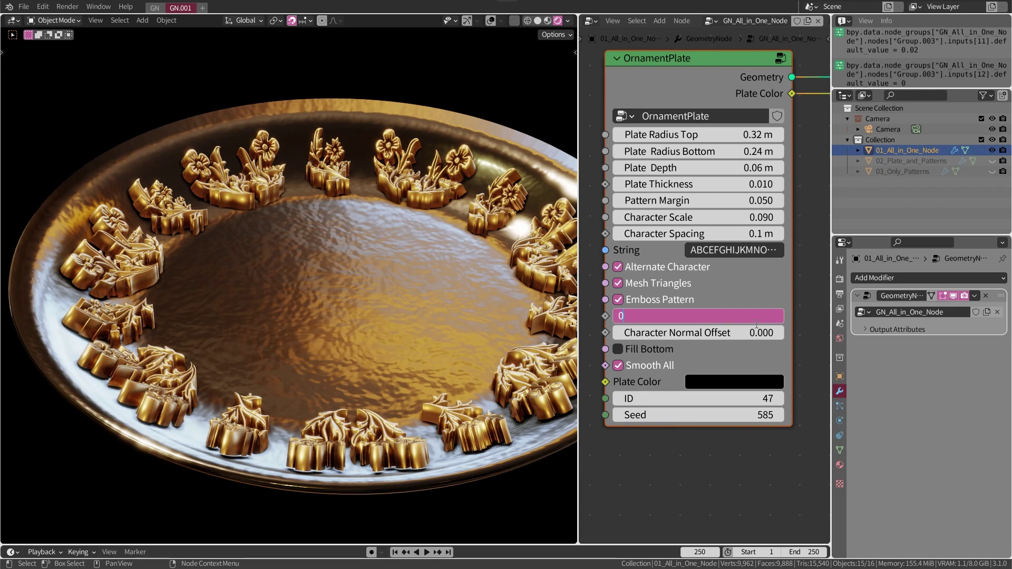
type(".01")
key("Return")
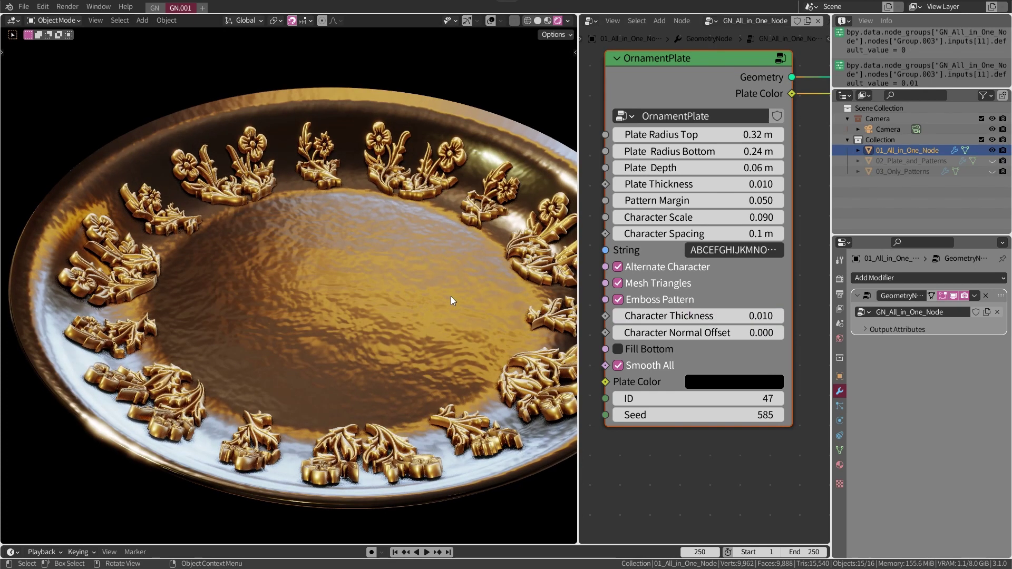
Toggle Fill Bottom on to compare, leaving it off.
middle_click_drag(451, 296, 509, 386)
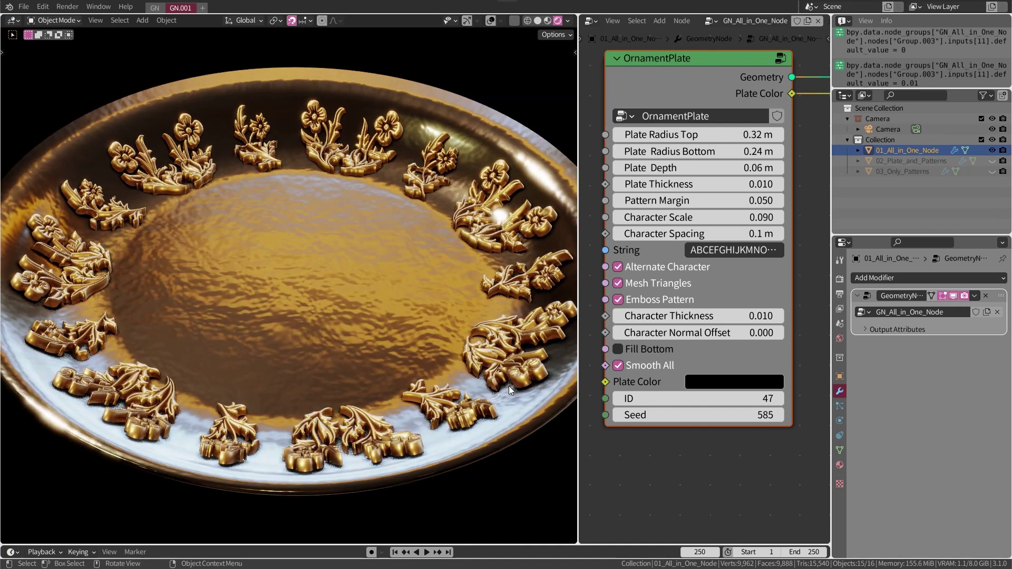
scroll(527, 382, "up", 5)
left_click(618, 349)
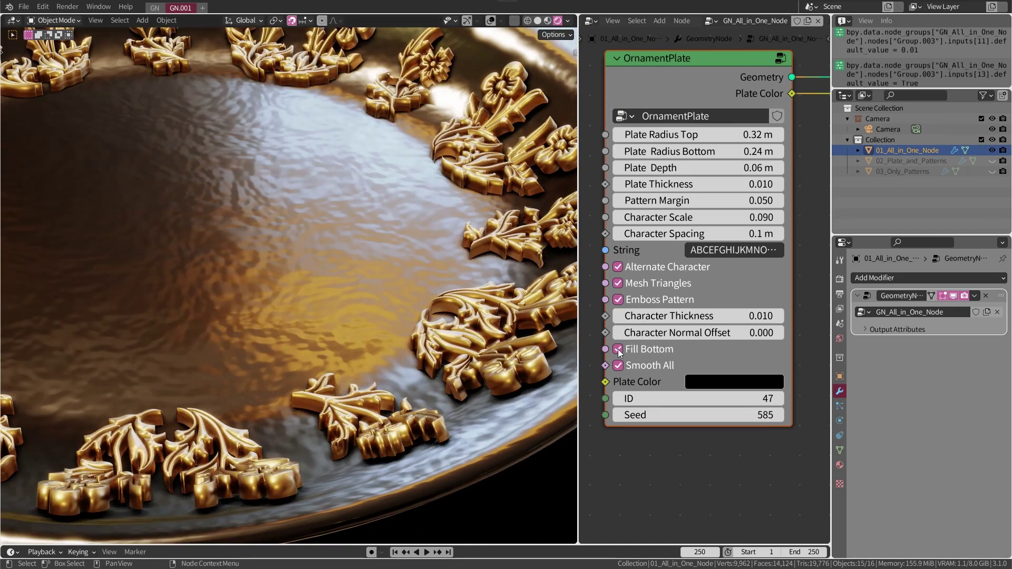
left_click(618, 350)
left_click(618, 349)
left_click(619, 349)
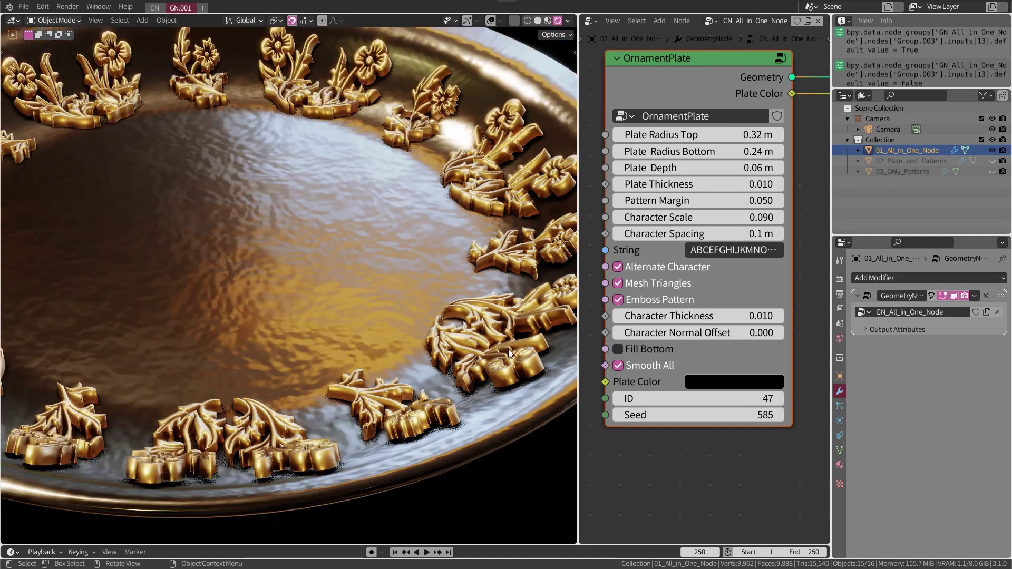
scroll(508, 349, "down", 5)
mouse_move(509, 349)
middle_mouse_down()
mouse_move(397, 331)
mouse_move(441, 340)
mouse_move(406, 372)
mouse_move(463, 381)
middle_mouse_up()
scroll(396, 331, "up", 5)
scroll(442, 348, "down", 3)
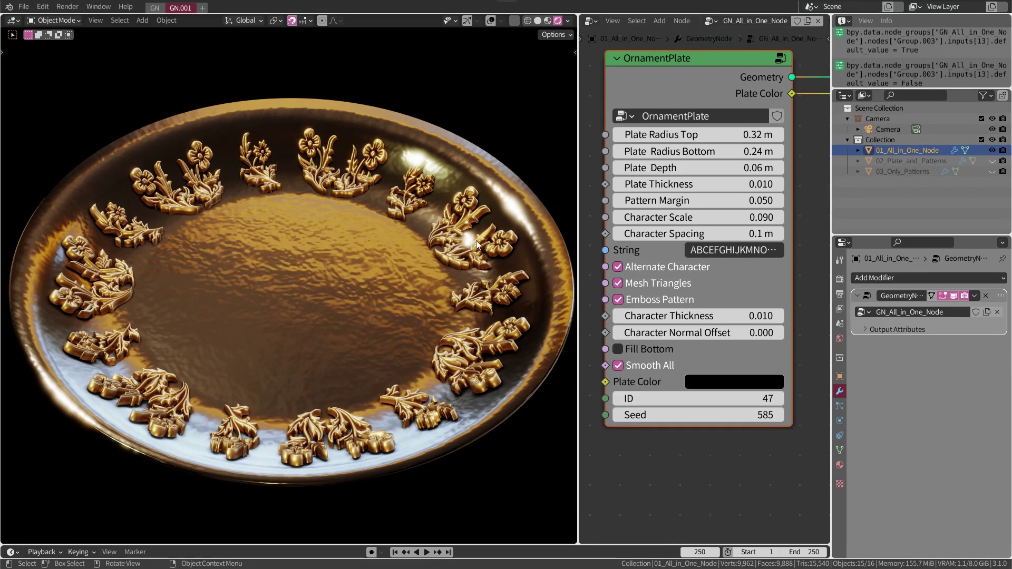
scroll(476, 241, "up", 3)
Set the ornament pattern ID to 70 and character thickness to 0.005.
left_click_drag(701, 398, 748, 398)
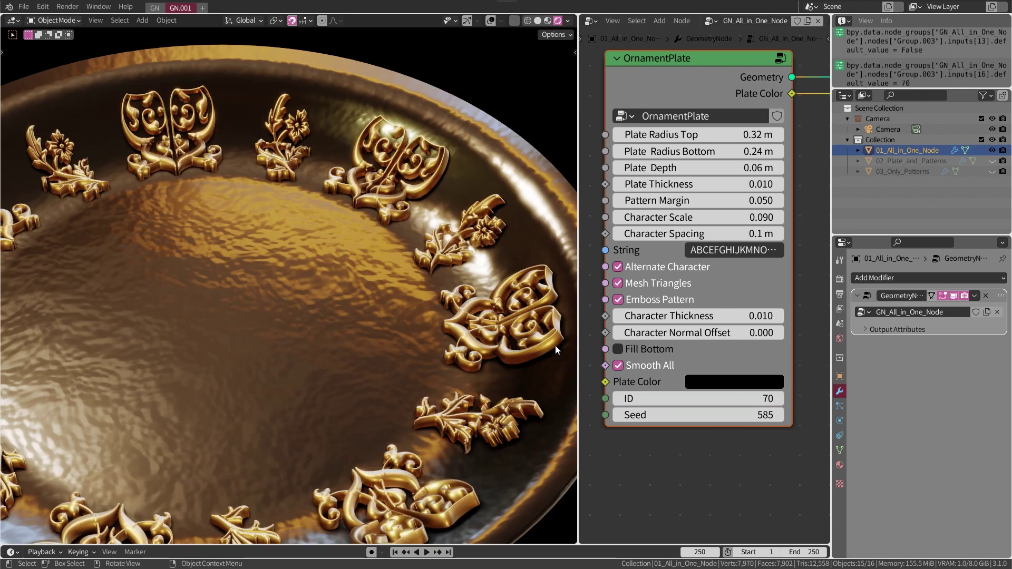
left_click(749, 317)
type("5")
key("Return")
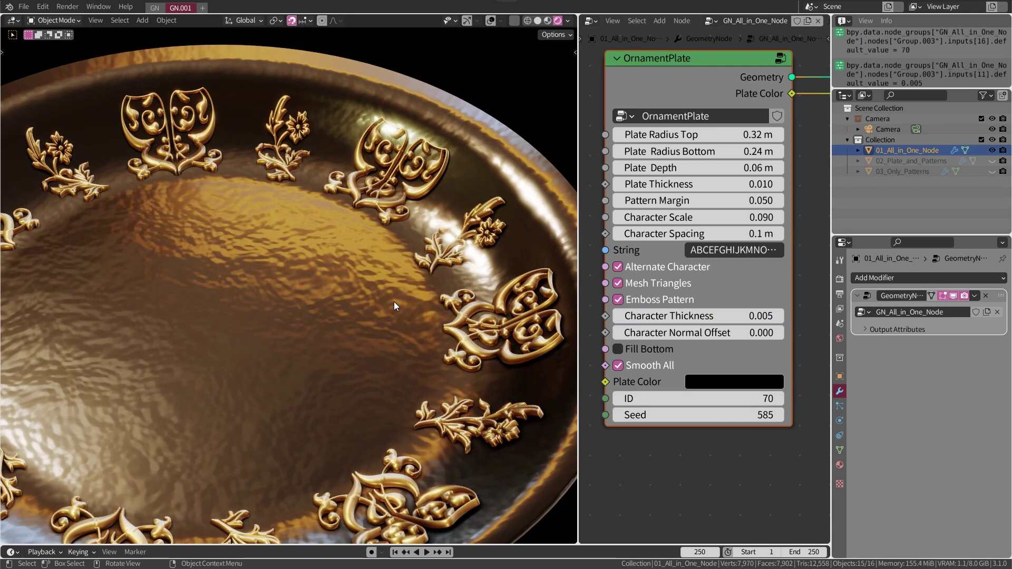
Turn Smooth All and Mesh Triangles off to compare, then back on.
left_click(621, 365)
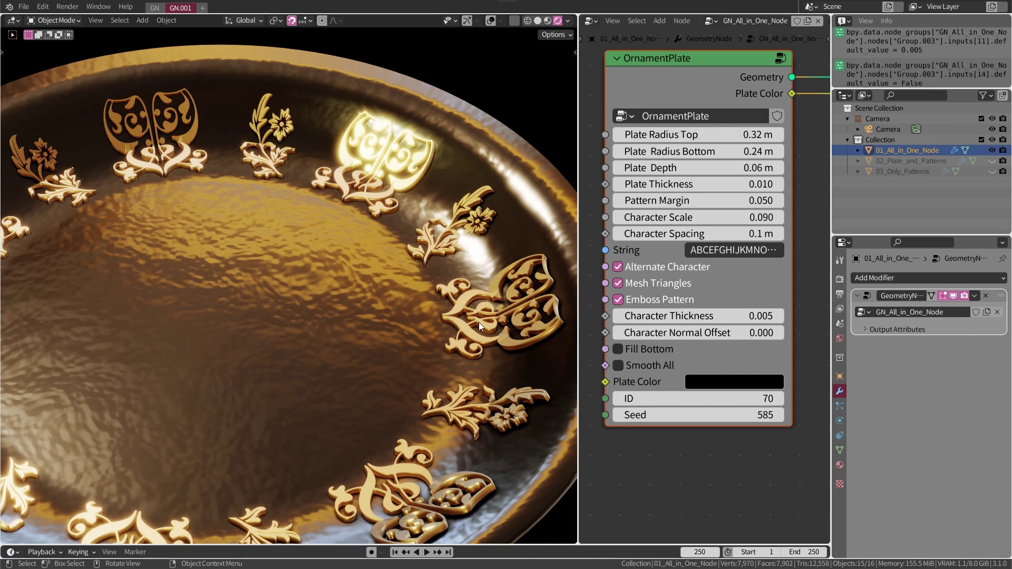
double_click(620, 365)
scroll(511, 319, "up", 5)
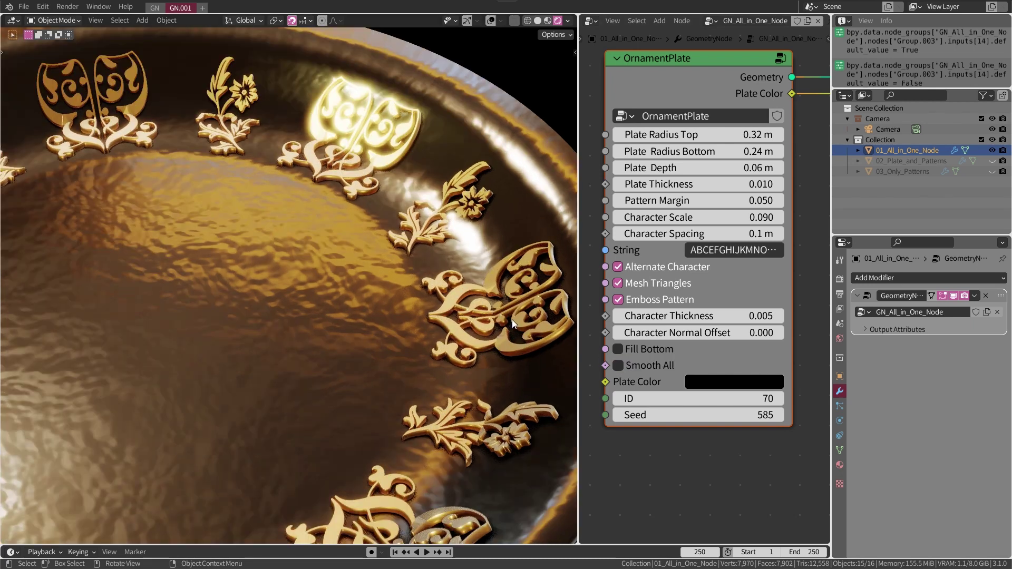
left_click(618, 283)
scroll(523, 317, "down", 5)
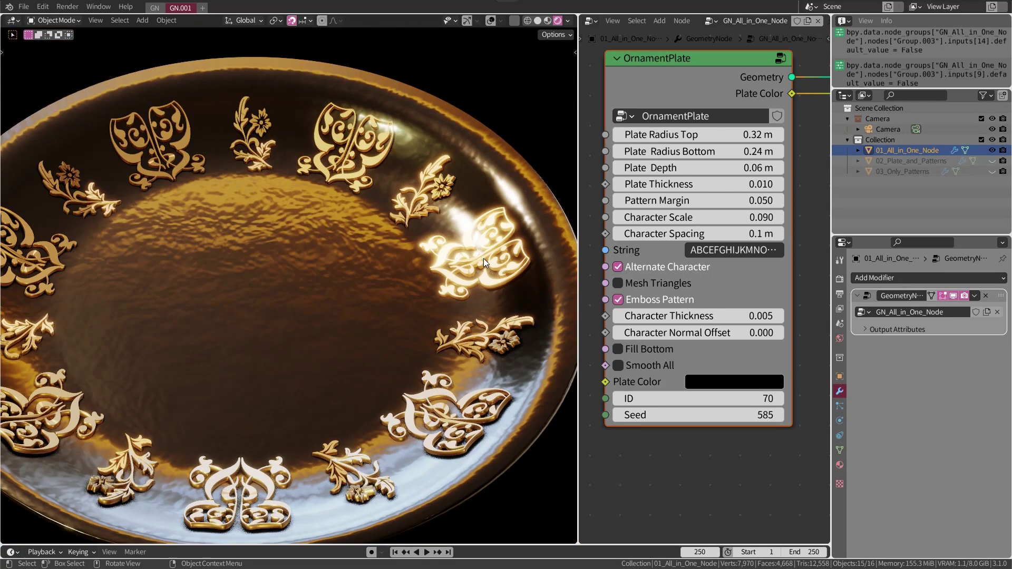
middle_click_drag(483, 258, 513, 277)
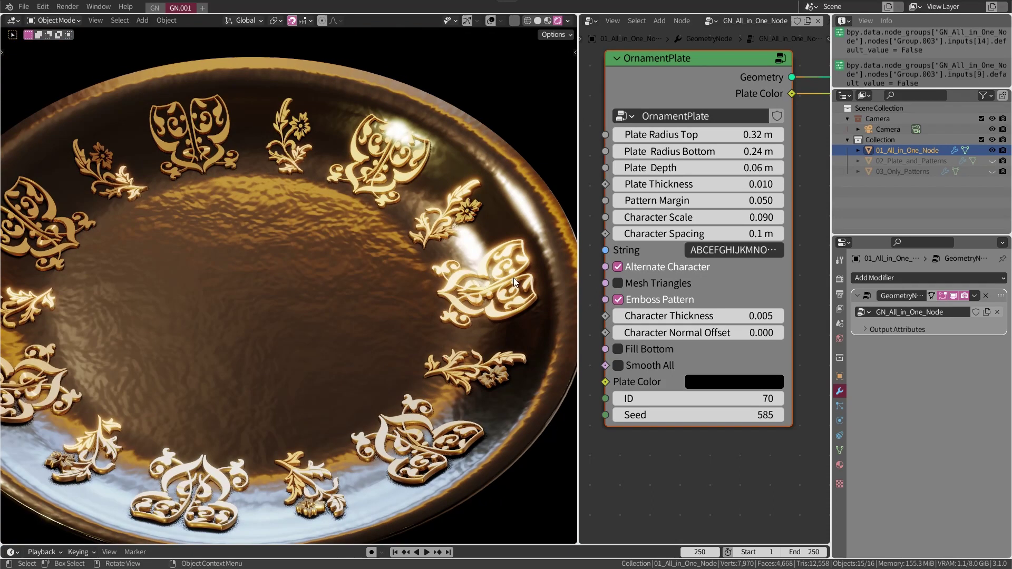
left_click(618, 365)
left_click(618, 284)
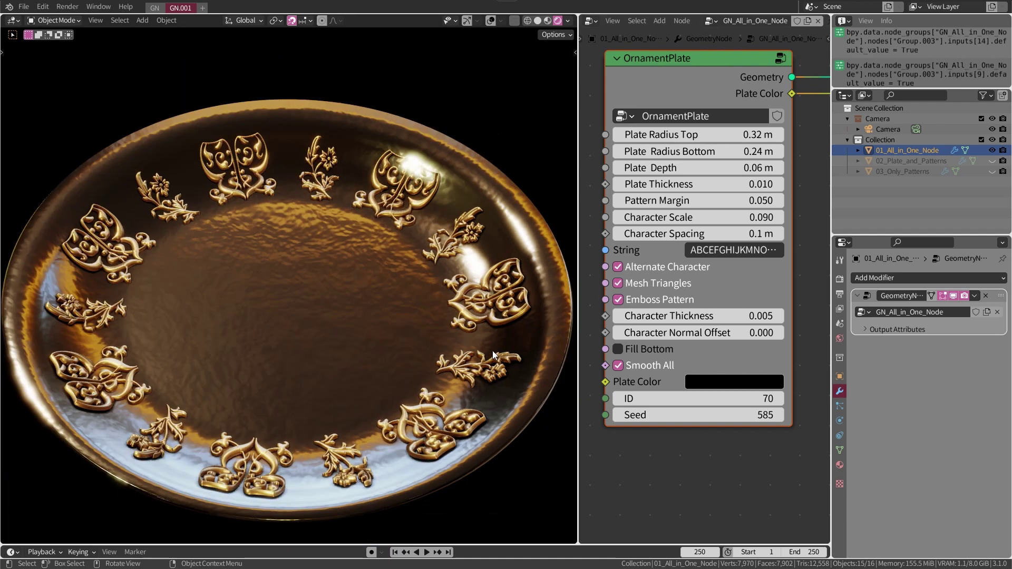
mouse_move(492, 350)
middle_mouse_down()
mouse_move(486, 324)
mouse_move(505, 321)
mouse_move(502, 342)
mouse_move(549, 369)
middle_mouse_up()
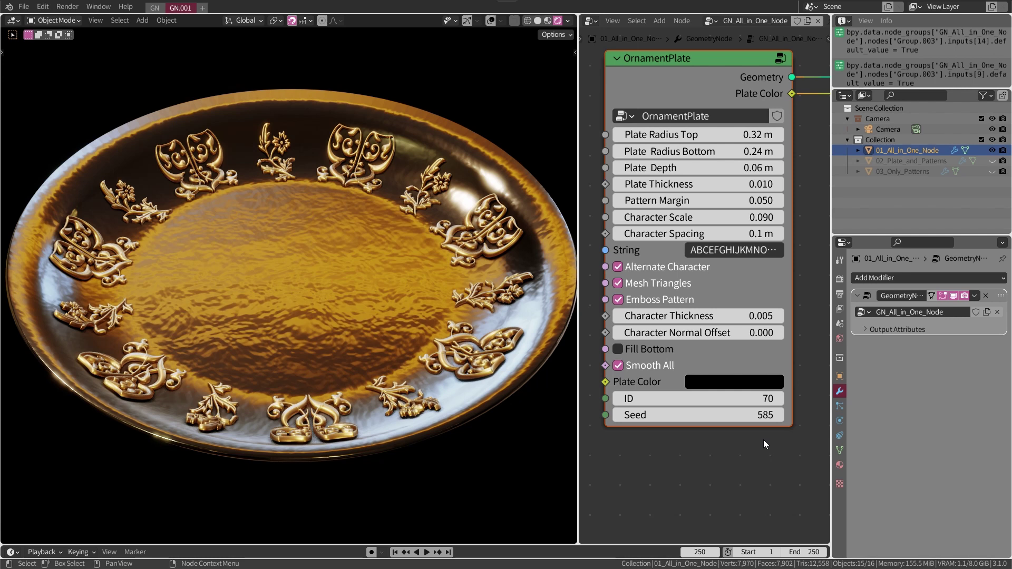
Try green and orange-brown plate colours, settling on black.
left_click(712, 383)
left_click_drag(819, 265, 817, 245)
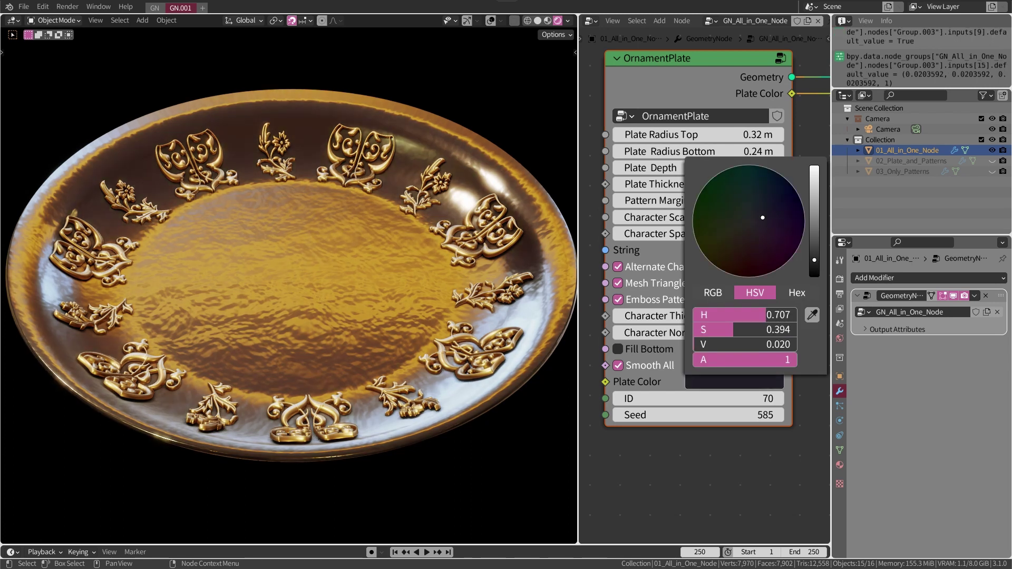
mouse_move(749, 232)
left_mouse_down()
mouse_move(728, 253)
mouse_move(773, 214)
mouse_move(764, 236)
mouse_move(785, 236)
mouse_move(751, 249)
mouse_move(754, 261)
left_mouse_up()
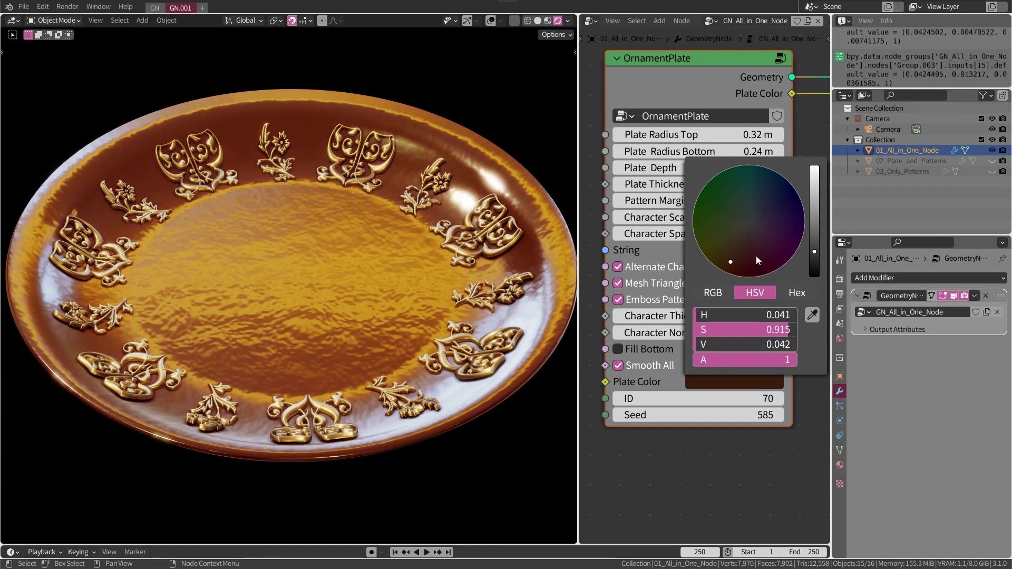
left_click_drag(814, 253, 814, 296)
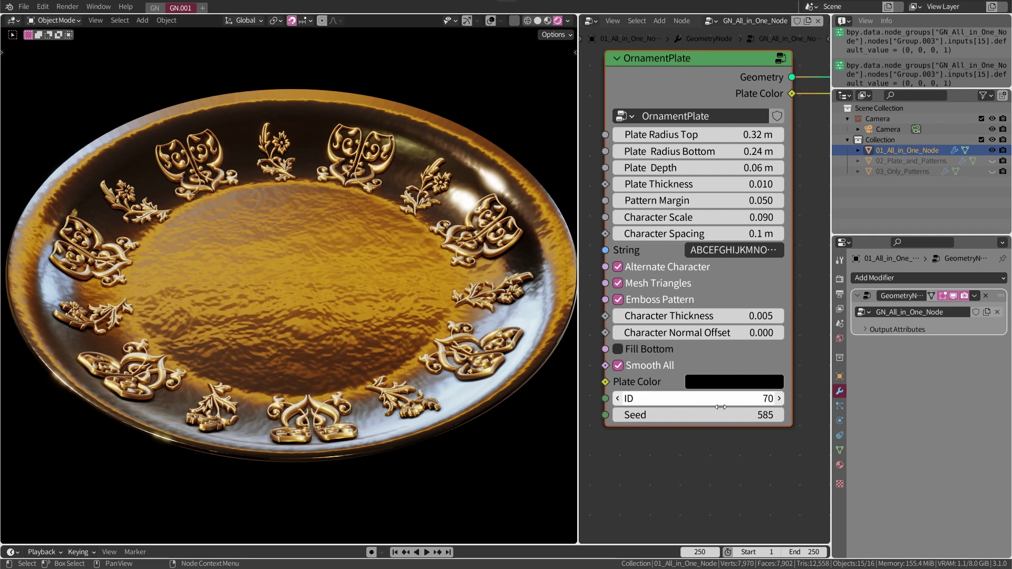
Set the ornament pattern ID to 71 and lower the Seed to 583.
left_click_drag(701, 404, 706, 415)
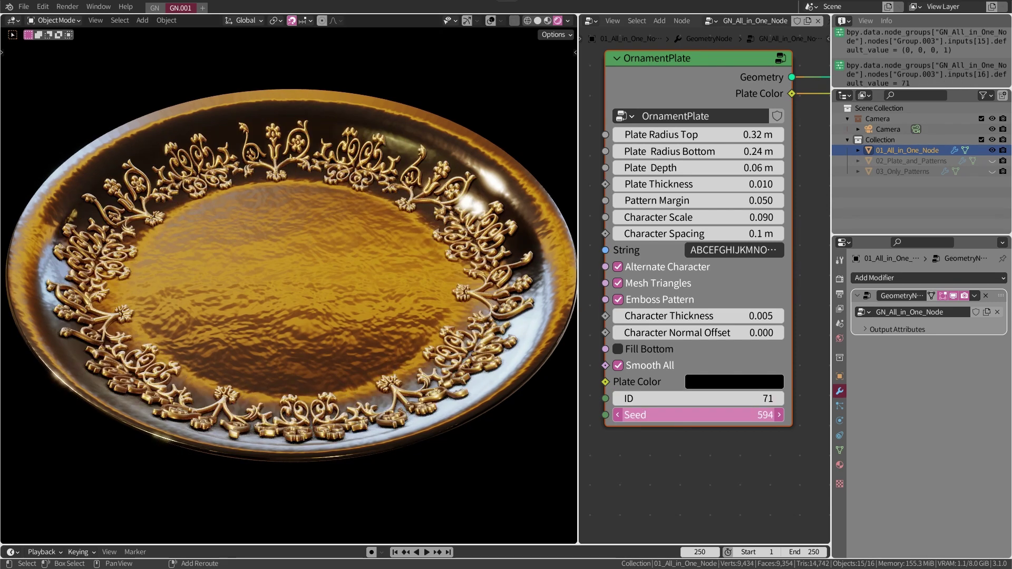
left_click_drag(707, 415, 691, 415)
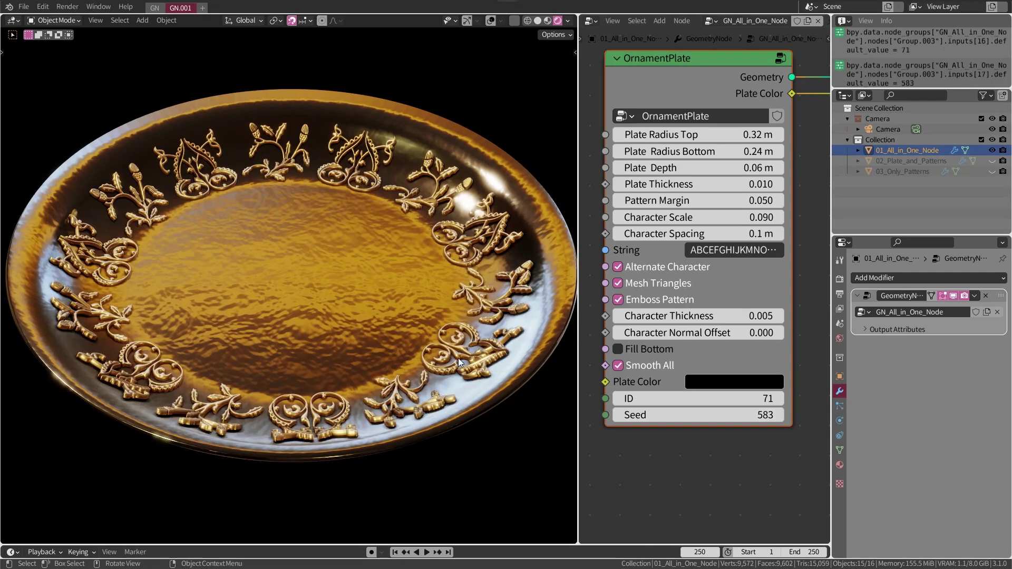
scroll(670, 444, "down", 2)
scroll(670, 444, "down", 2)
scroll(747, 301, "down", 1)
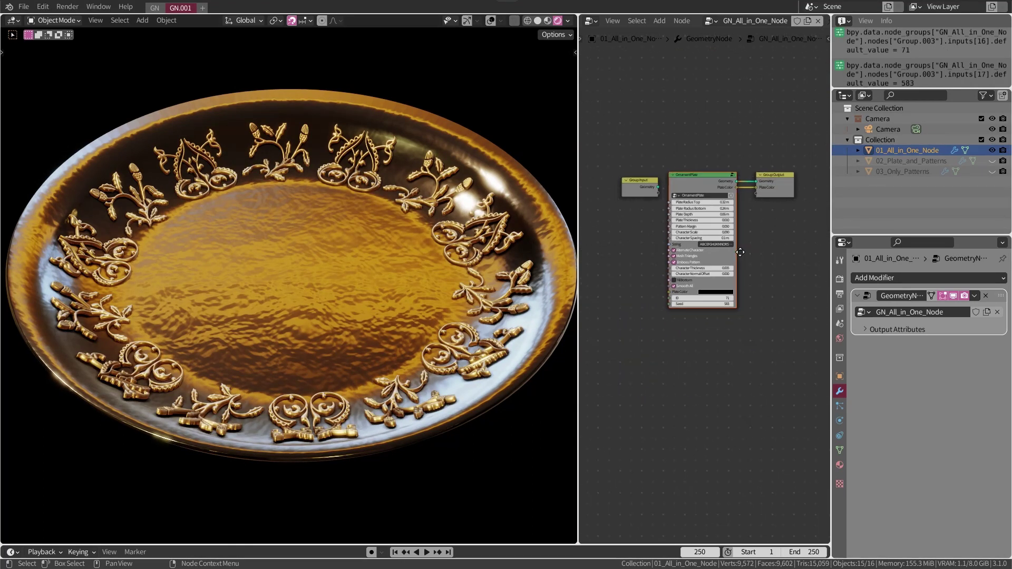
Duplicate the OrnamentPlate node and merge both plates with Join Geometry.
left_click(694, 176)
key("shift+d")
left_click(701, 323)
left_click(676, 176, "shift")
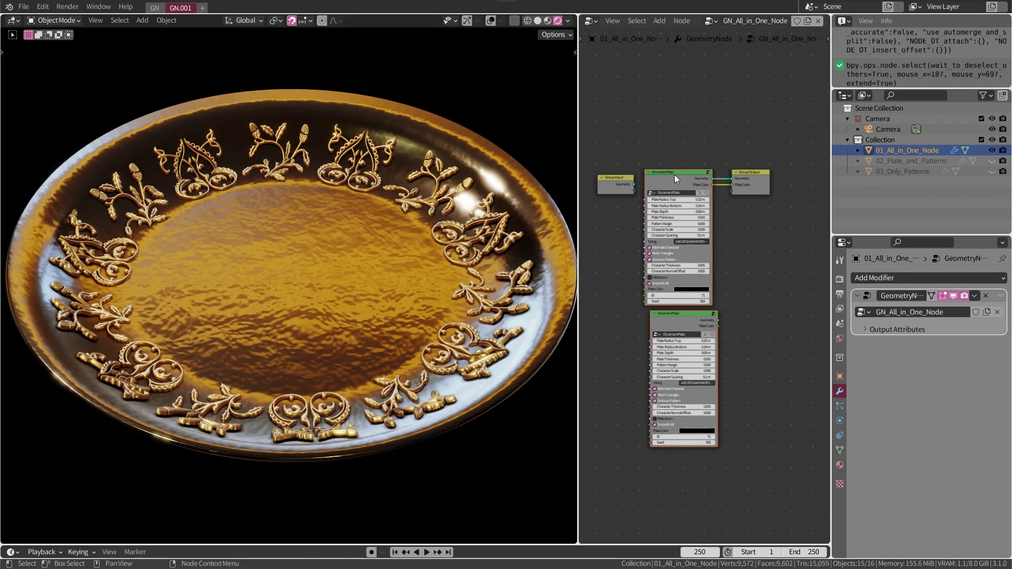
key("ctrl+0")
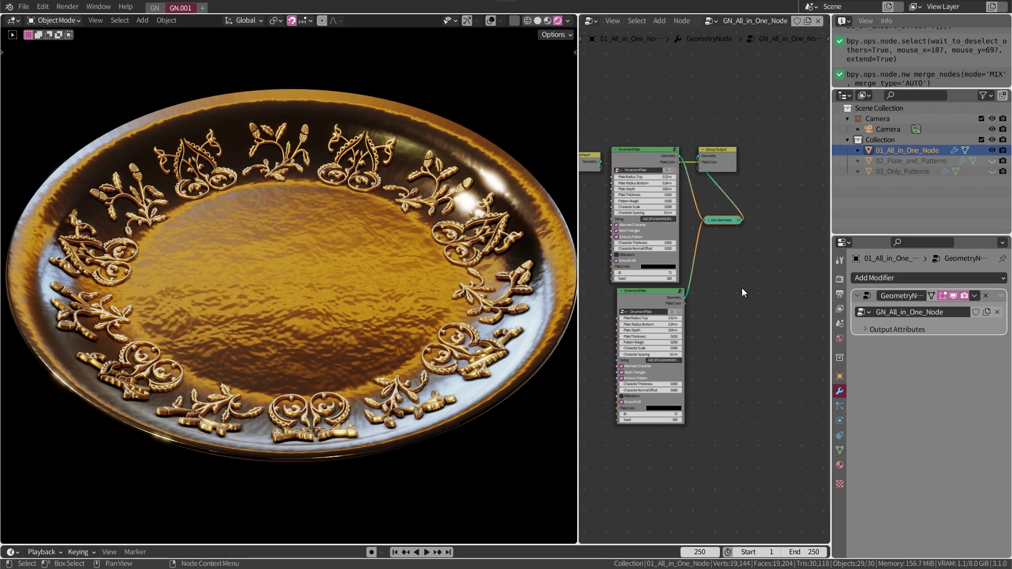
left_click_drag(719, 168, 787, 175)
left_click(778, 247)
Insert a Transform node on the second plate with Translation X 0.8 m.
key("shift+a")
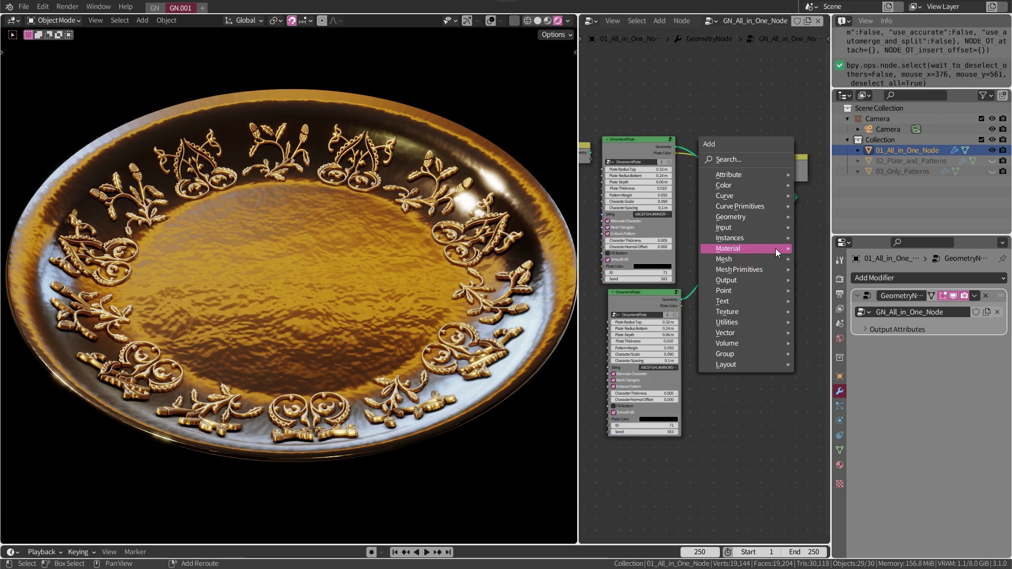
mouse_move(731, 217)
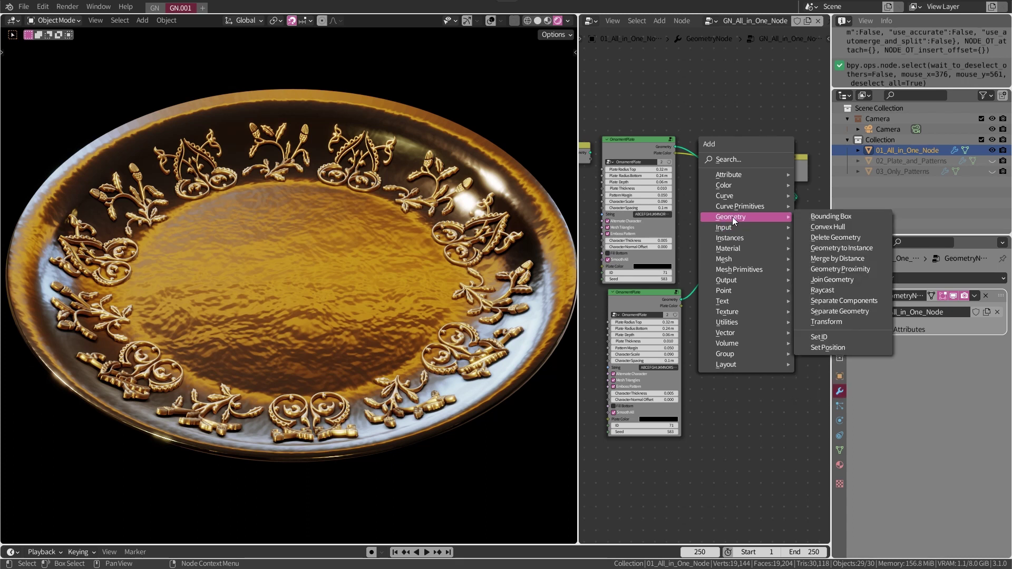
left_click(854, 324)
left_click(713, 239)
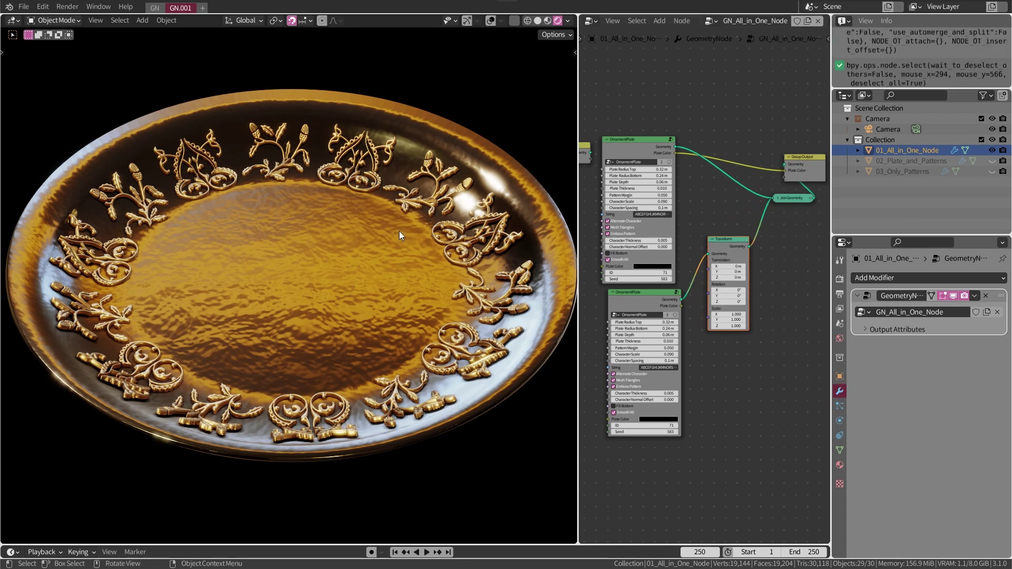
key("Return")
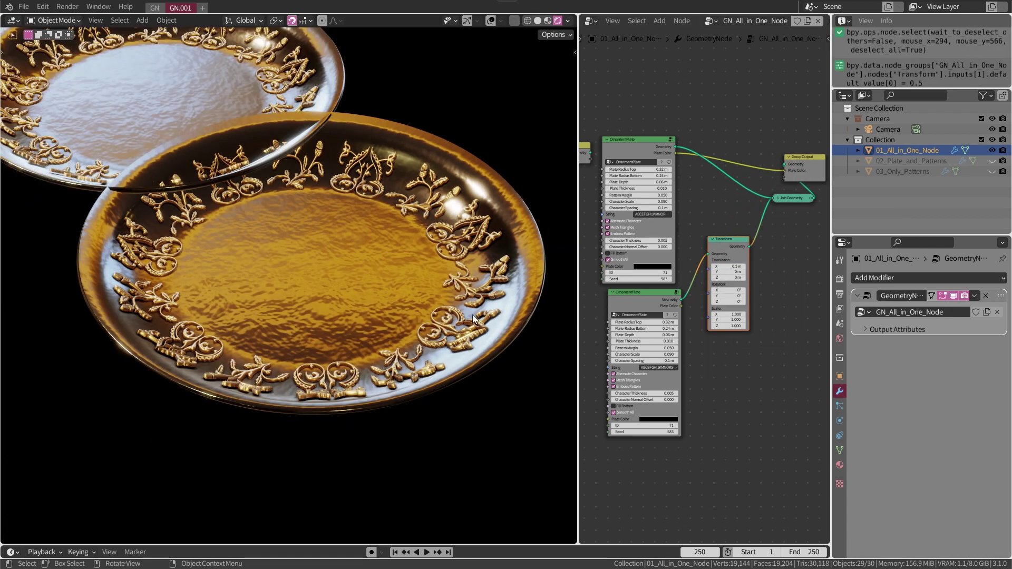
type(".8")
key("Return")
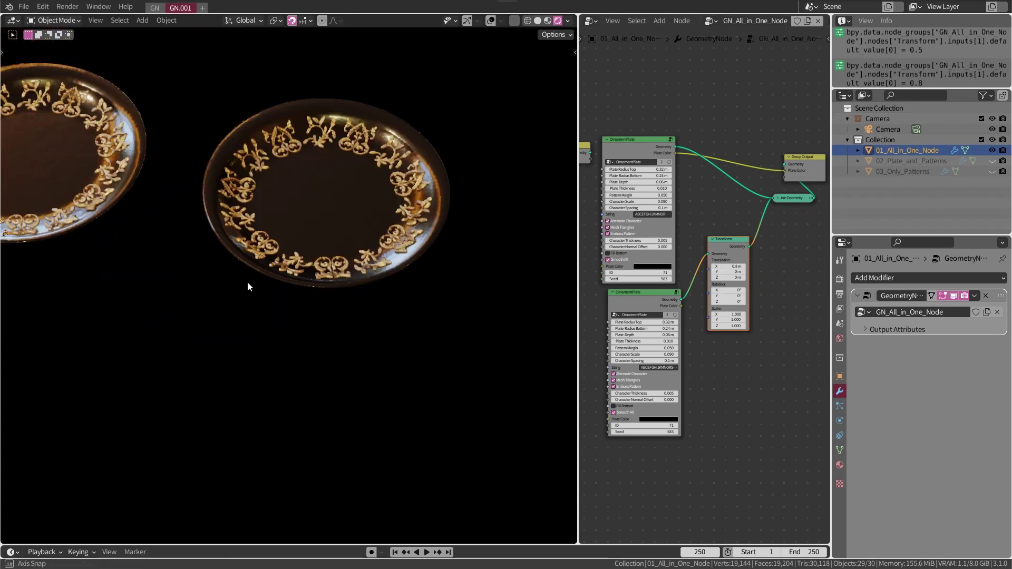
mouse_move(248, 286)
middle_mouse_down()
mouse_move(394, 299)
mouse_move(414, 311)
mouse_move(394, 293)
mouse_move(418, 309)
middle_mouse_up()
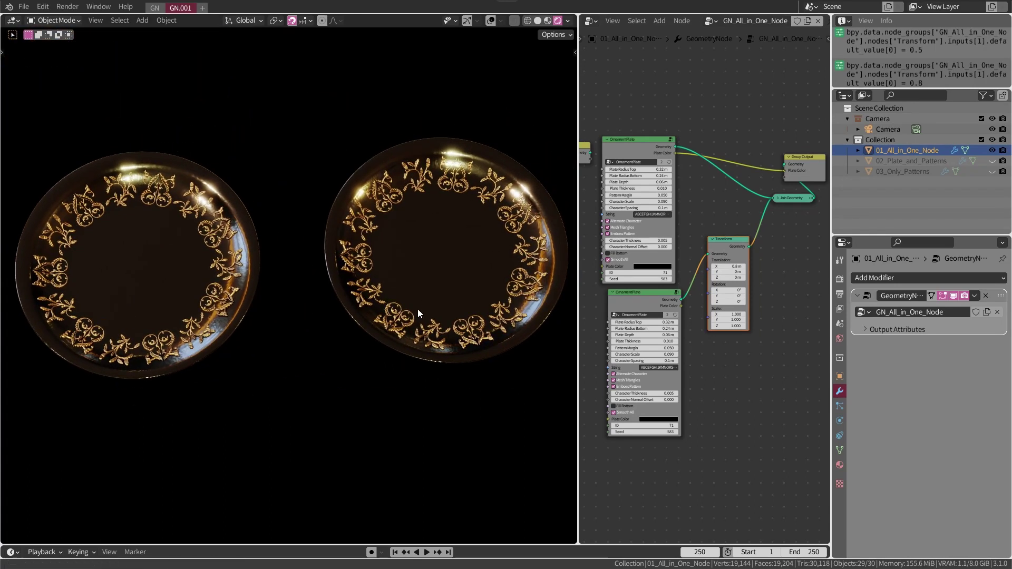
Feed one shared Seed input into both OrnamentPlate nodes and set it to 773.
mouse_move(584, 153)
left_mouse_down()
mouse_move(596, 190)
mouse_move(642, 227)
mouse_move(648, 250)
left_mouse_up()
left_click_drag(612, 194, 658, 398)
scroll(741, 296, "up", 2)
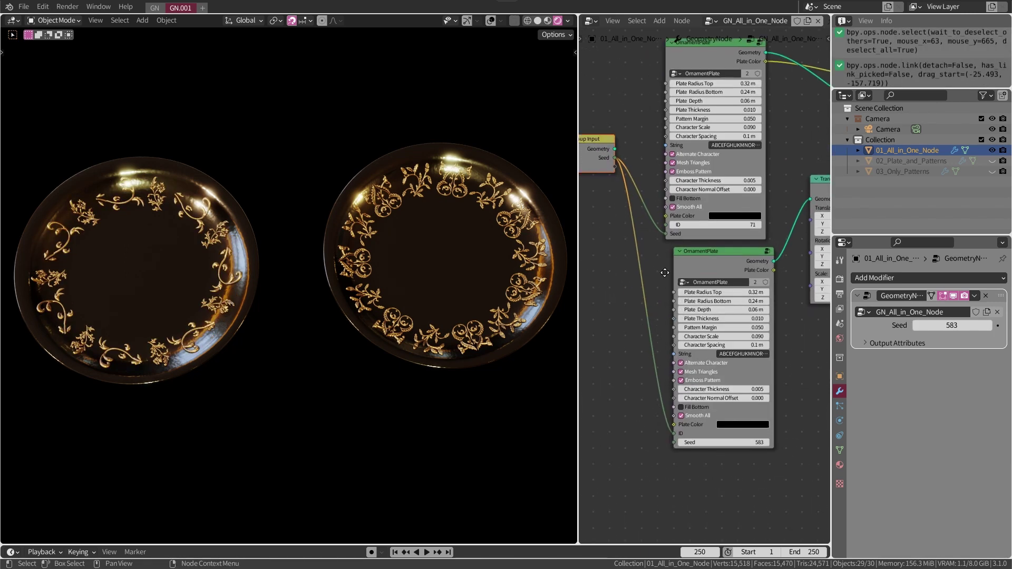
middle_click_drag(830, 227, 640, 220)
scroll(626, 246, "up", 1)
left_click_drag(728, 272, 719, 268)
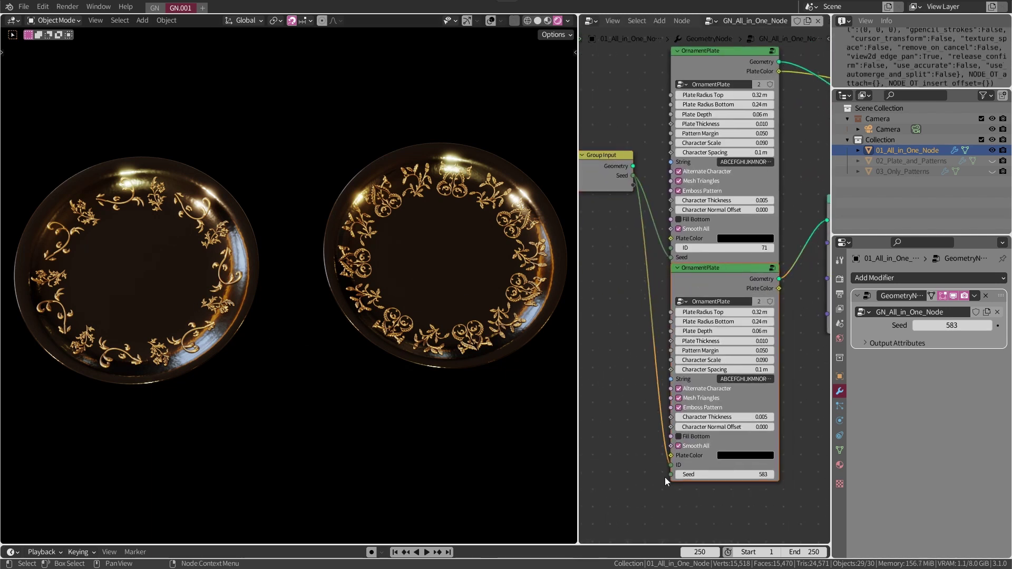
left_click_drag(666, 477, 672, 476)
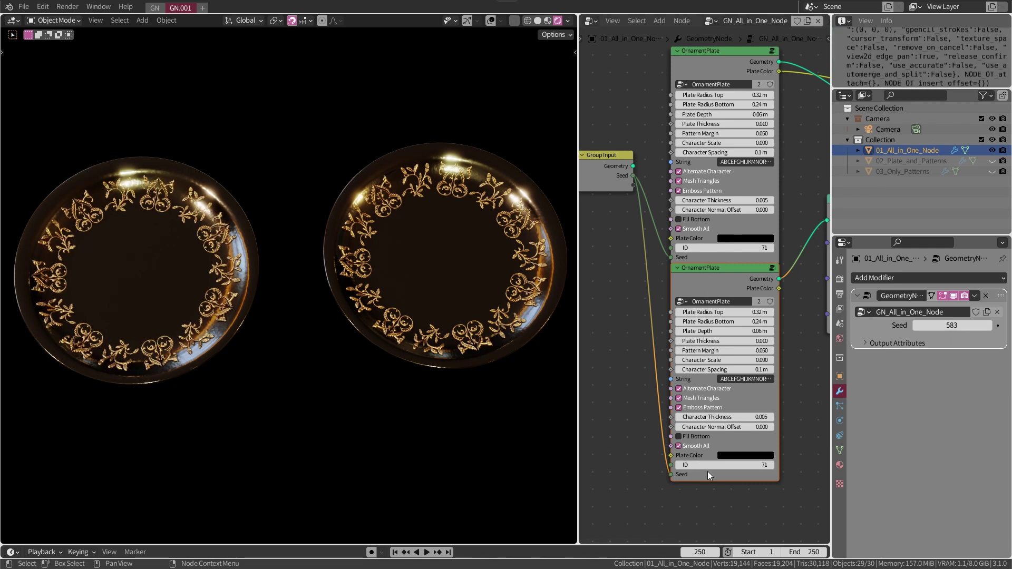
mouse_move(952, 326)
left_mouse_down()
mouse_move(981, 325)
mouse_move(968, 325)
left_mouse_up()
Set the top plate's ID to 8 and the bottom plate's ID to 50.
left_click(723, 248)
type("8")
key("Return")
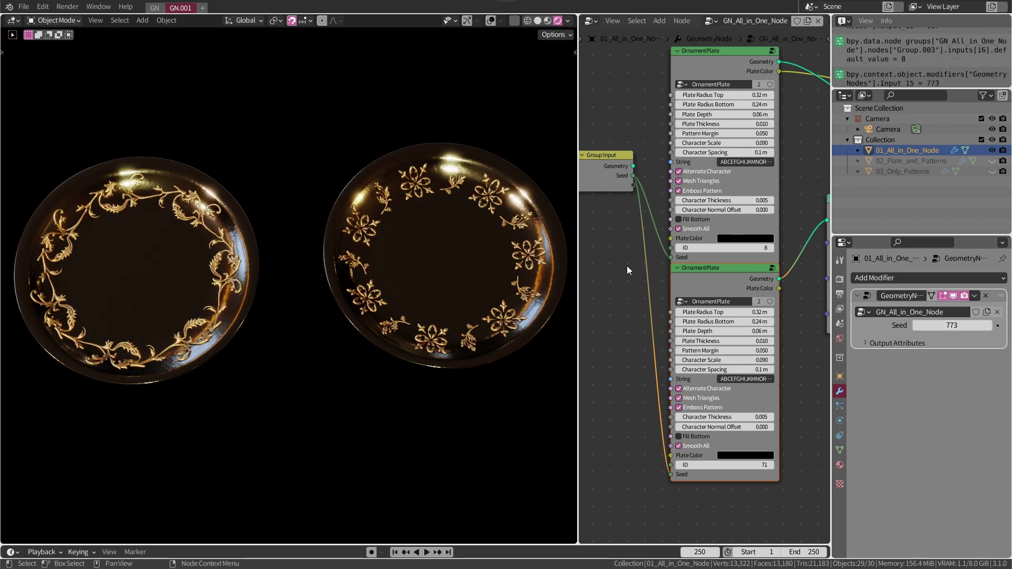
left_click(756, 465)
type("8")
key("Return")
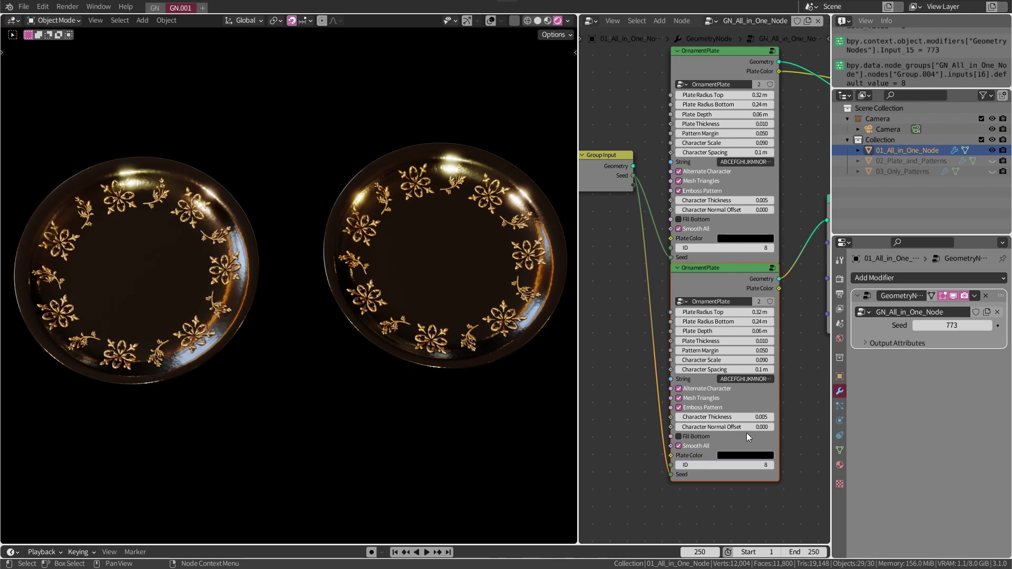
left_click_drag(725, 465, 747, 465)
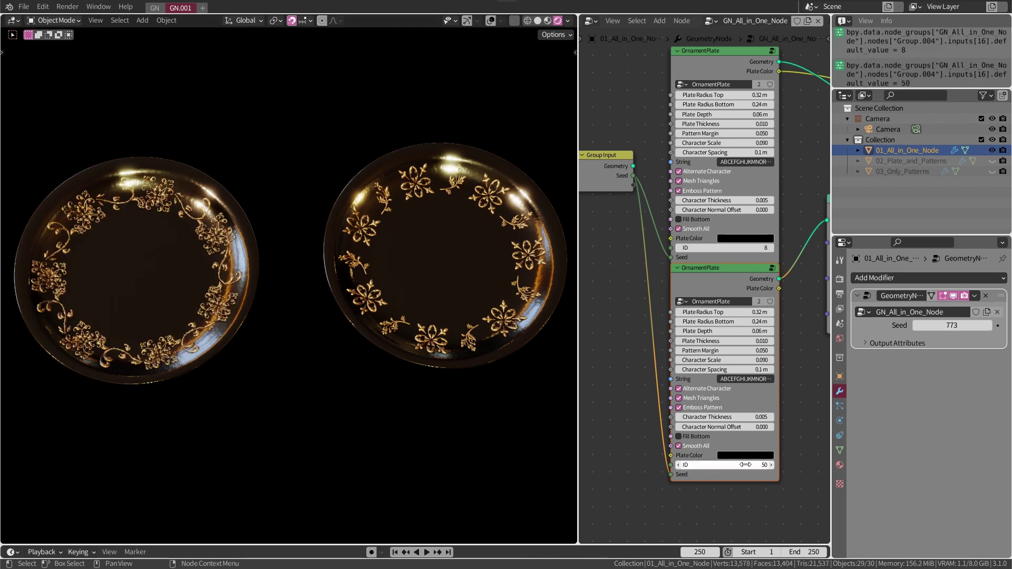
left_click_drag(952, 326, 901, 325)
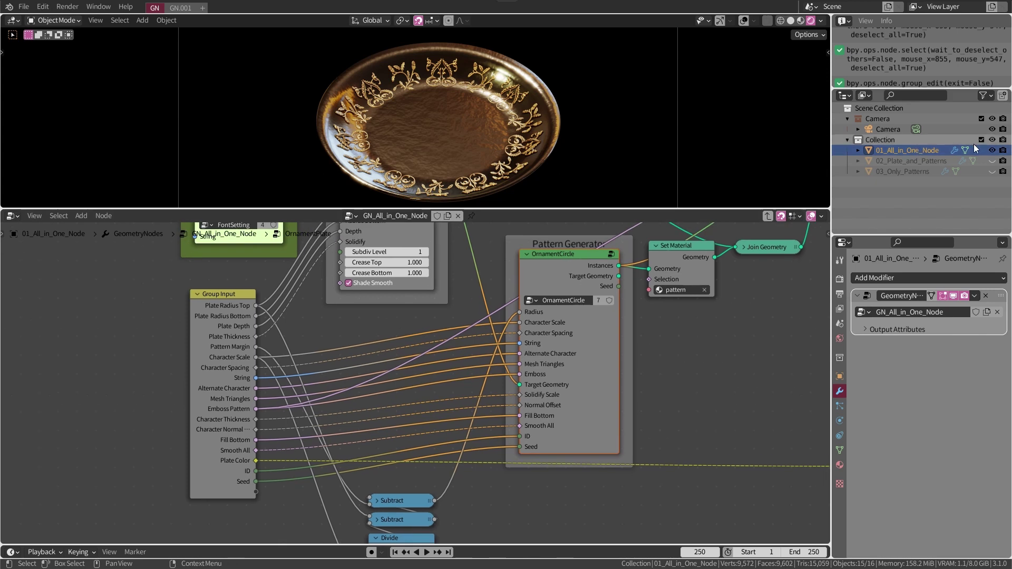
Hide 01_All_in_One_Node, show and select 02_Plate_and_Patterns to view its Pattern Generator nodes.
left_click(992, 161, "ctrl")
left_click(911, 160)
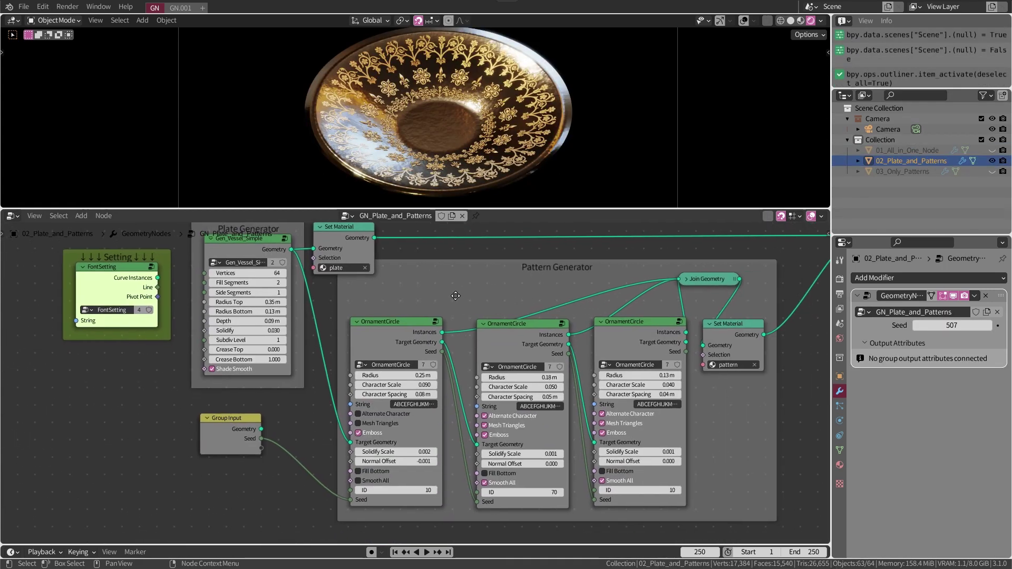
middle_click_drag(357, 355, 469, 287)
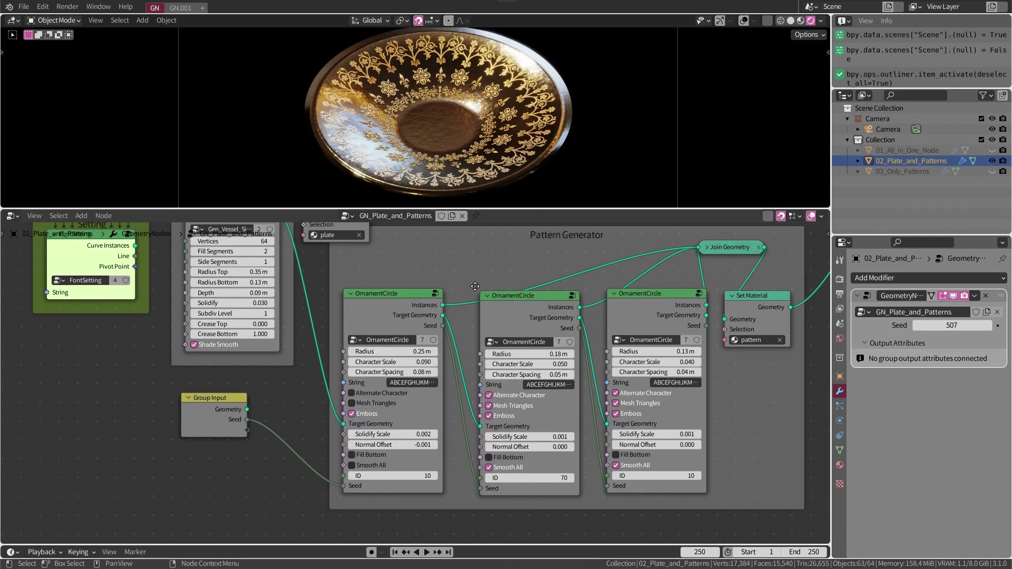
left_click(415, 288)
scroll(415, 288, "down", 1)
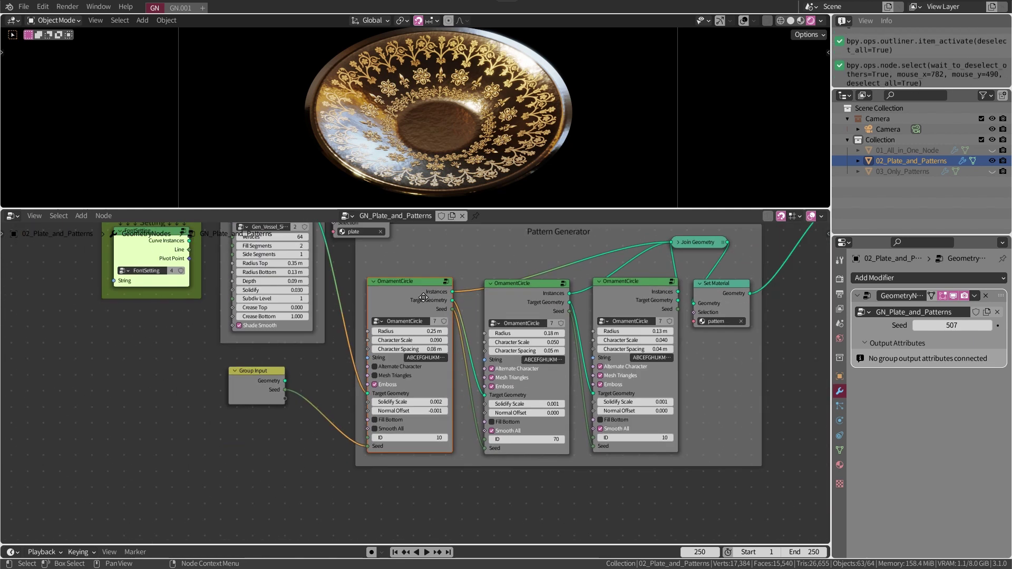
middle_click_drag(428, 299, 417, 333)
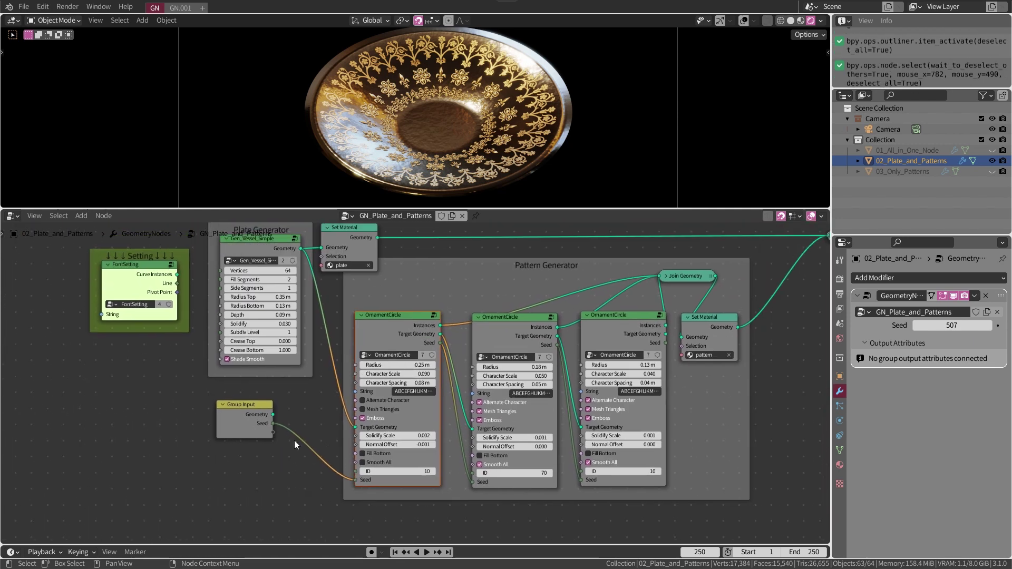
Reposition the Join Geometry node in the GN_Plate_and_Patterns tree.
middle_click_drag(564, 378, 586, 307)
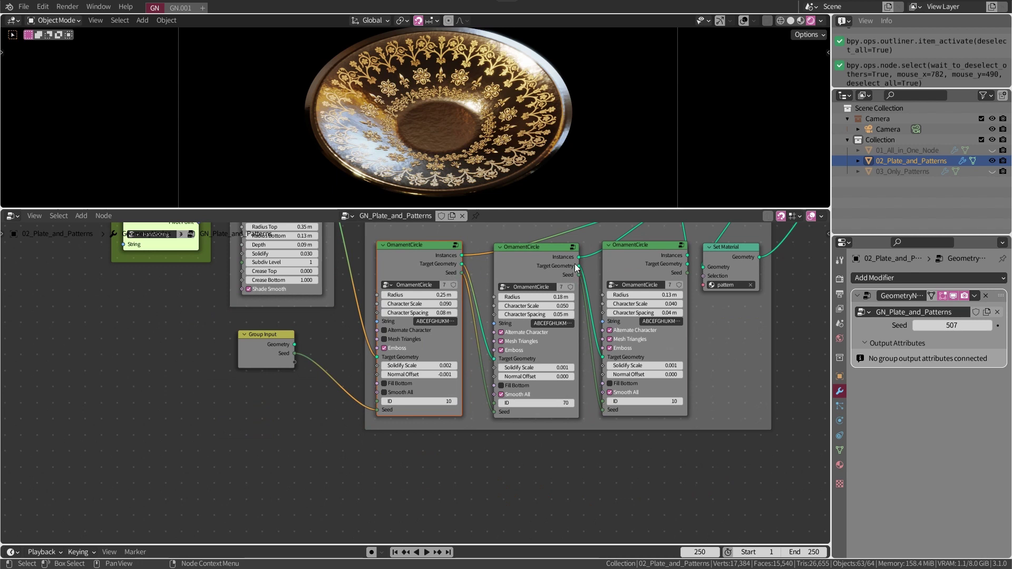
middle_click_drag(338, 232, 346, 310)
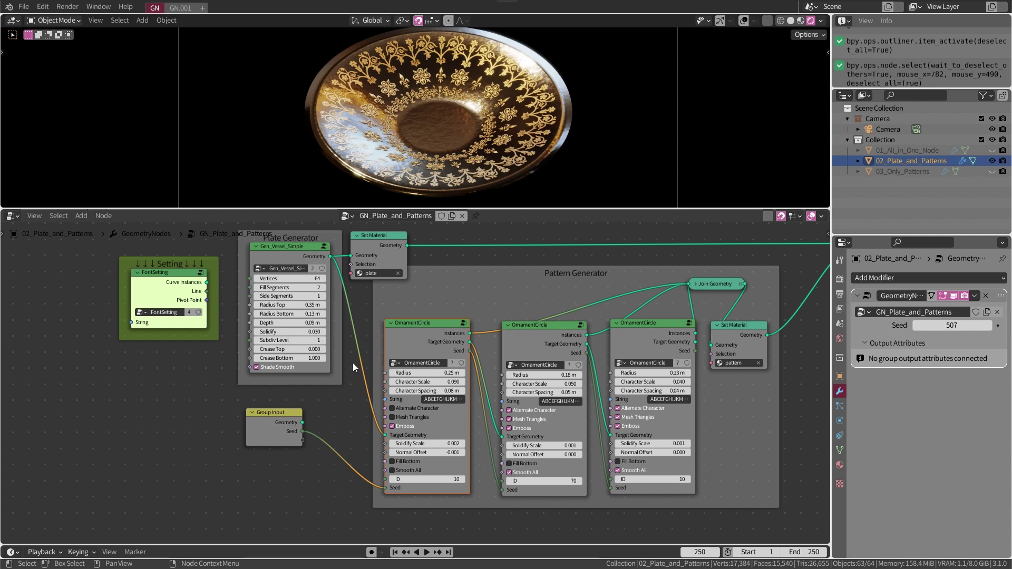
middle_click_drag(596, 270, 523, 270)
left_click_drag(642, 283, 659, 289)
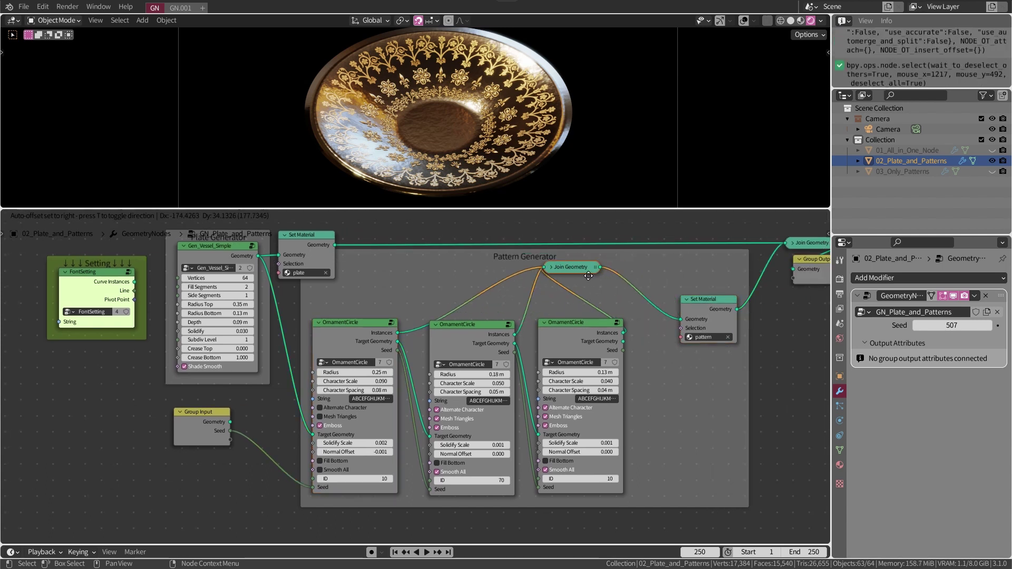
left_click(278, 374)
scroll(239, 403, "up", 1)
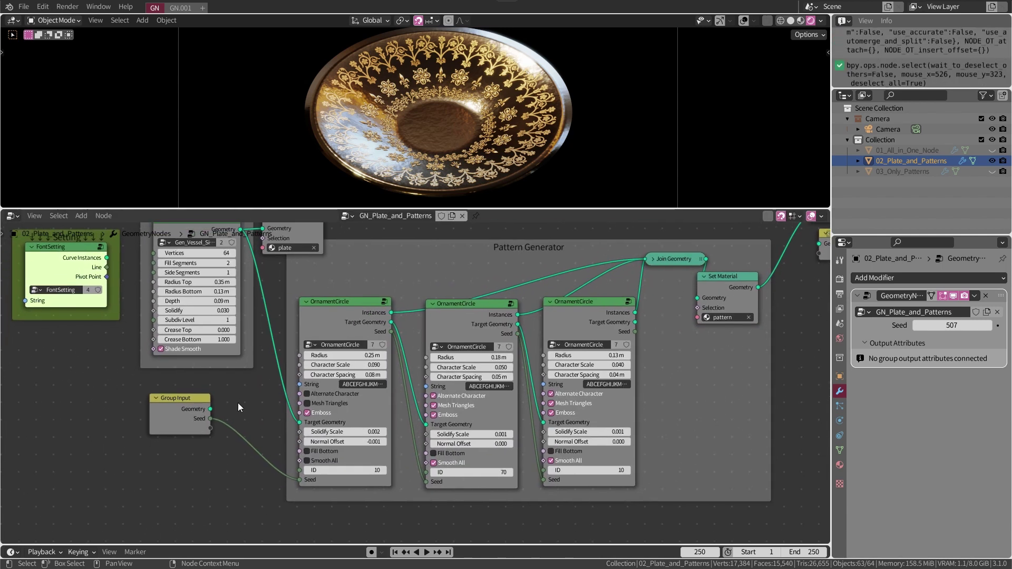
Inside OrnamentCircle, move the To Pattern Group Input above Instance on Points, then exit the group.
left_click(350, 309)
key("Tab")
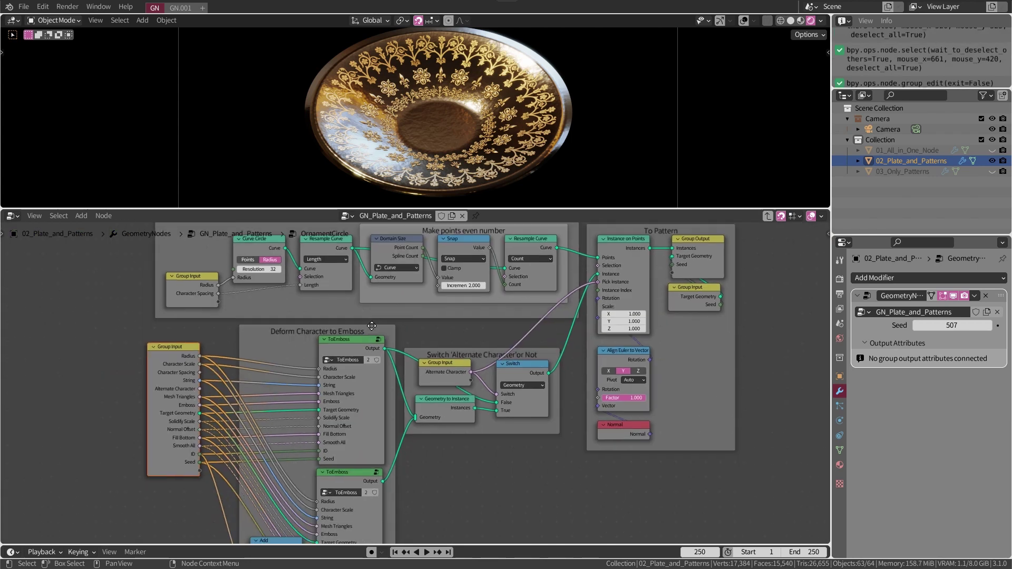
scroll(566, 322, "up", 2)
left_click(581, 333)
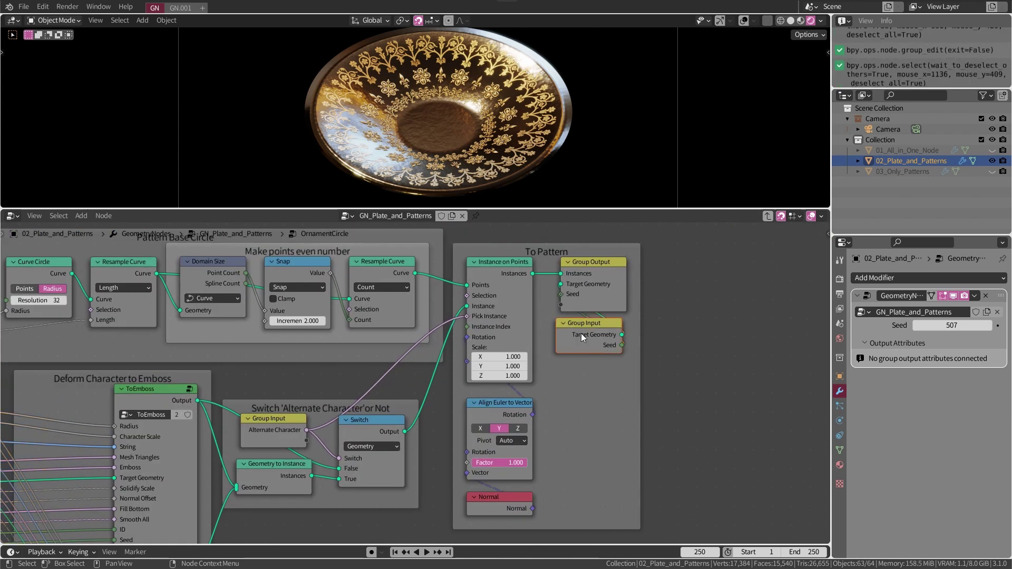
left_click_drag(584, 330, 507, 257)
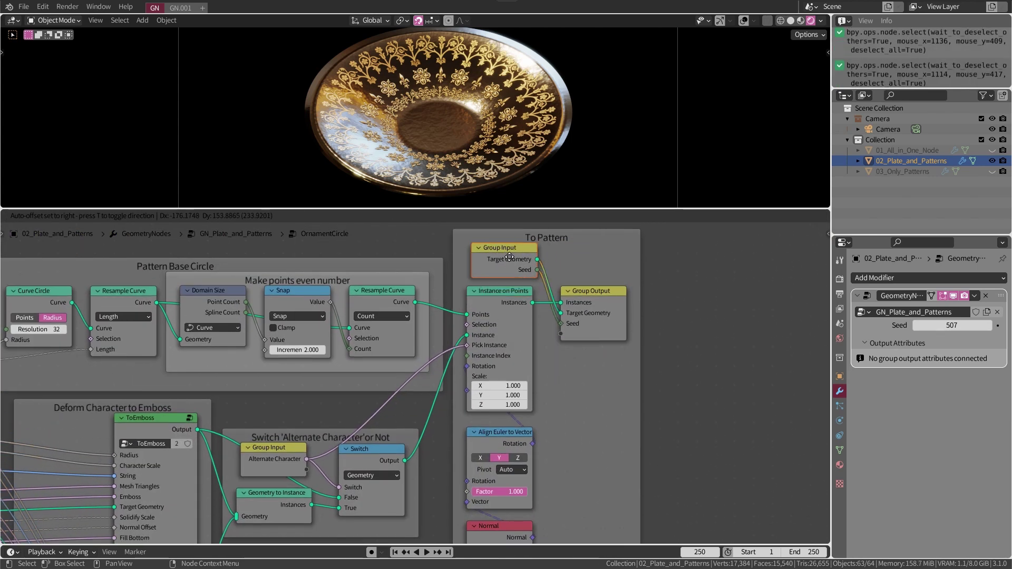
scroll(567, 258, "down", 2)
scroll(580, 279, "down", 1)
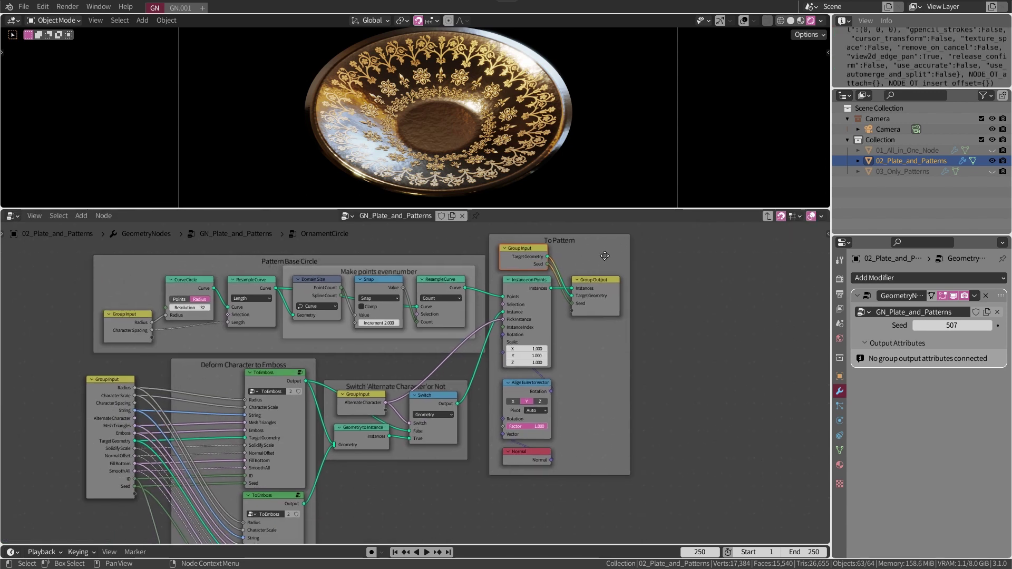
middle_click_drag(606, 339, 648, 331)
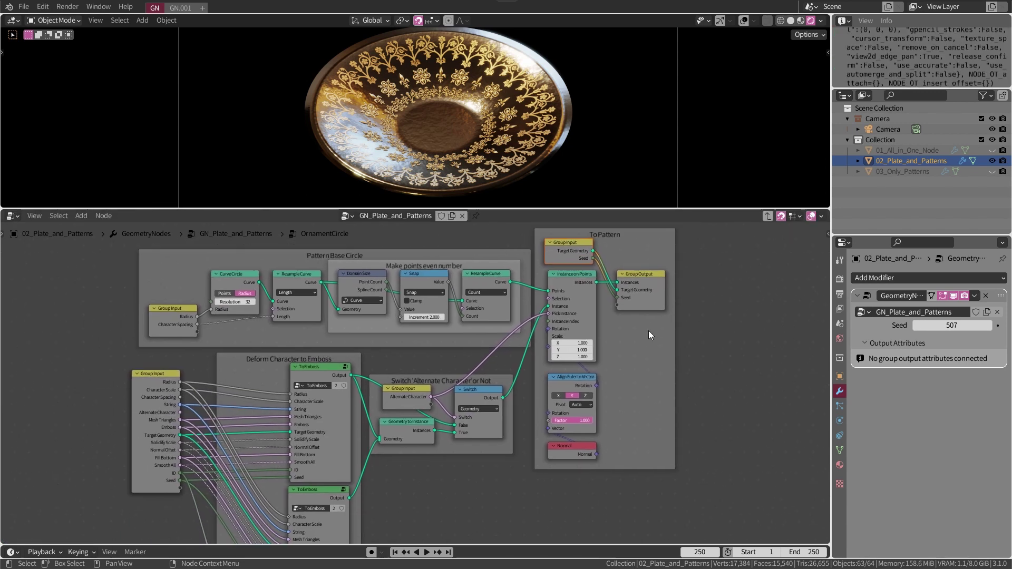
left_click(185, 371)
key("Tab")
scroll(473, 297, "up", 1)
scroll(473, 297, "up", 1)
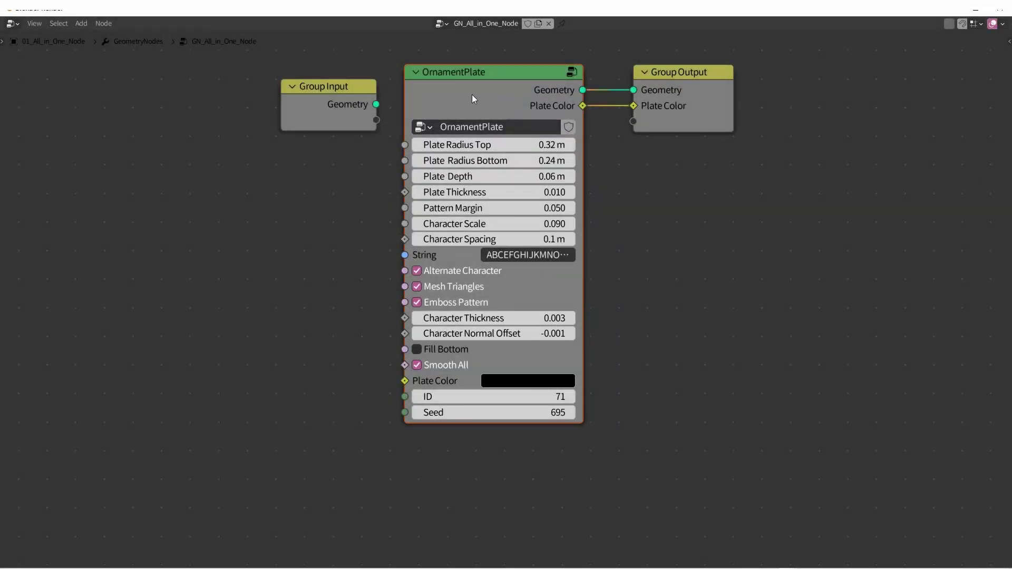
Inside OrnamentPlate, inspect the FontSetting group, then select the OrnamentCircle node.
key("Tab")
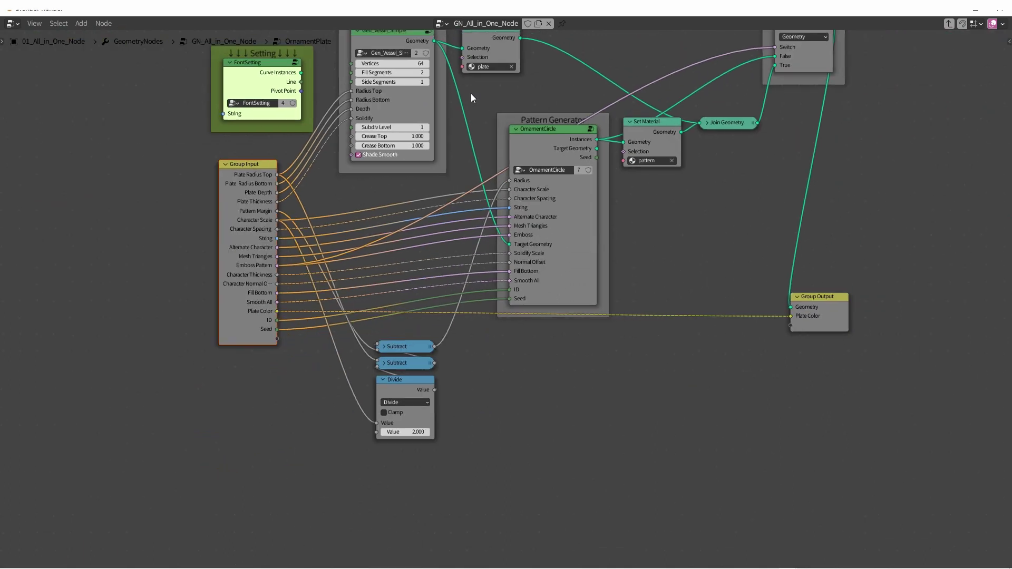
middle_click_drag(471, 93, 422, 151)
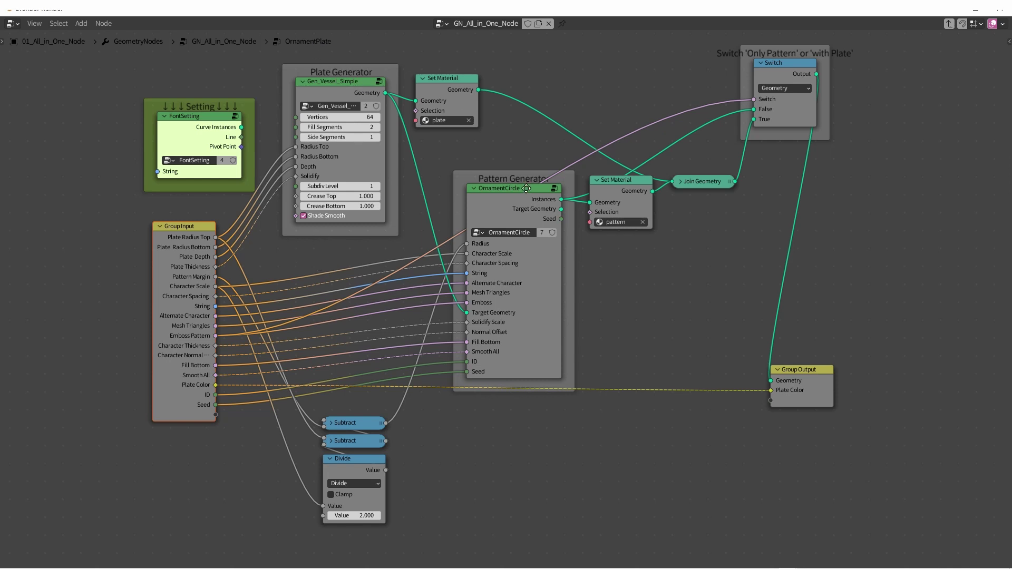
left_click(543, 184)
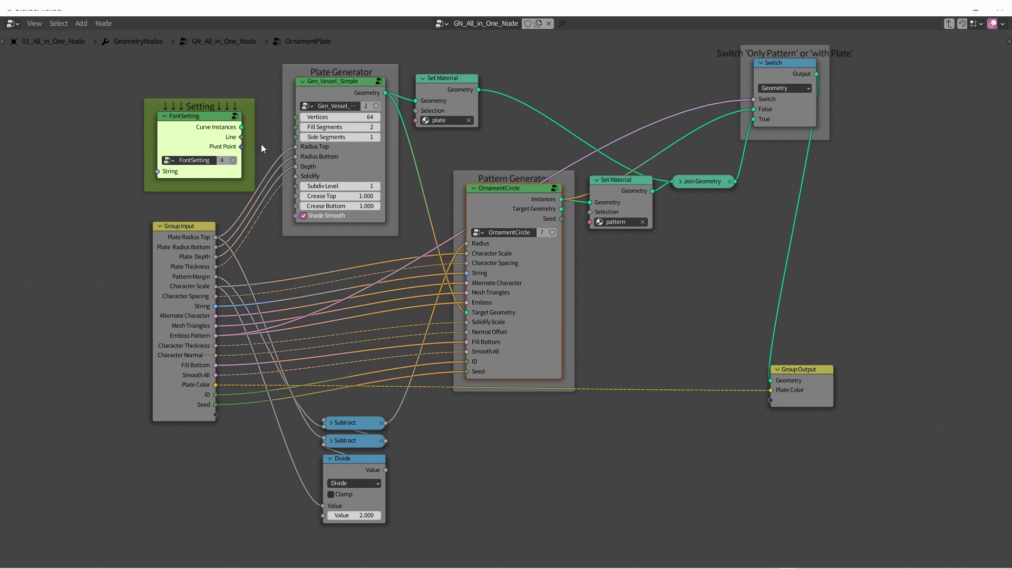
key("alt+a")
left_click(213, 138)
key("Tab")
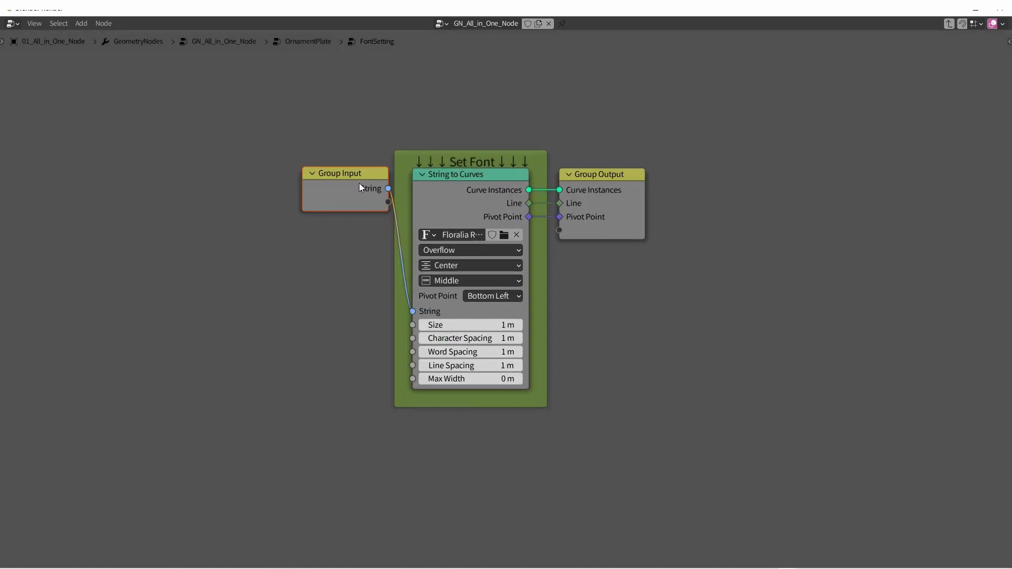
key("Tab")
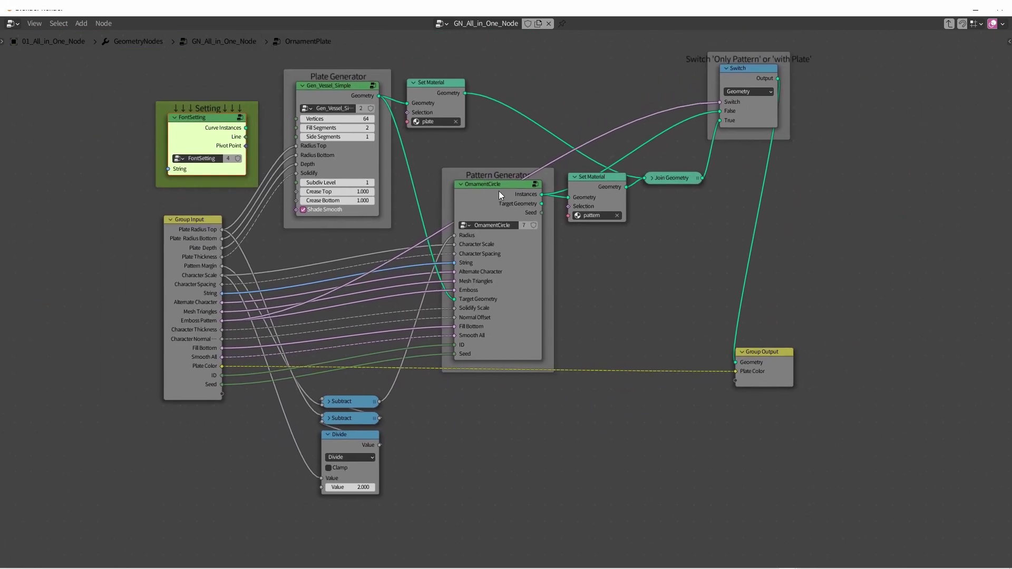
left_click(499, 191)
Enter the OrnamentCircle group and select the top ToEmboss node.
key("Tab")
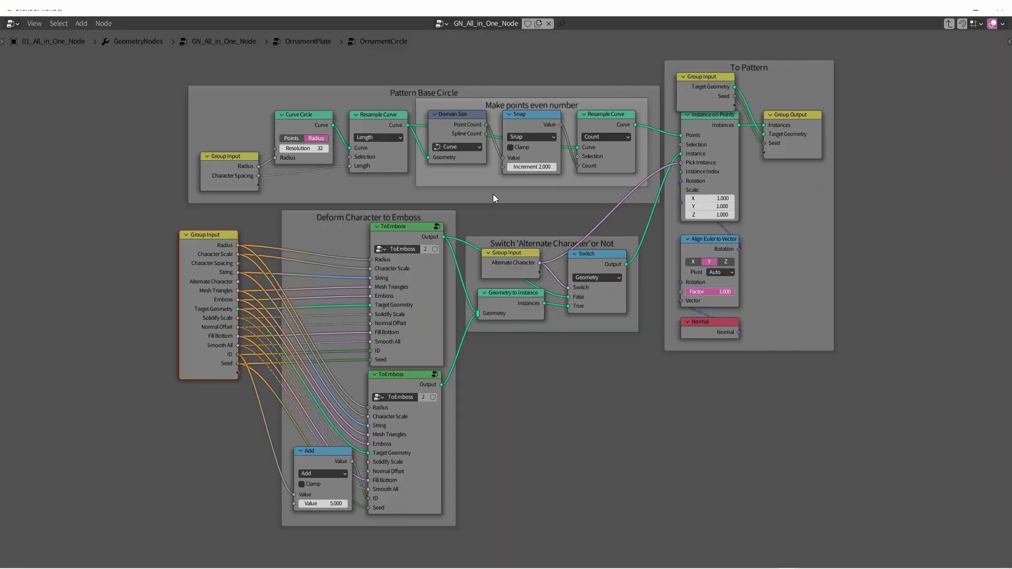
mouse_move(403, 207)
middle_mouse_down()
mouse_move(394, 189)
mouse_move(436, 212)
middle_mouse_up()
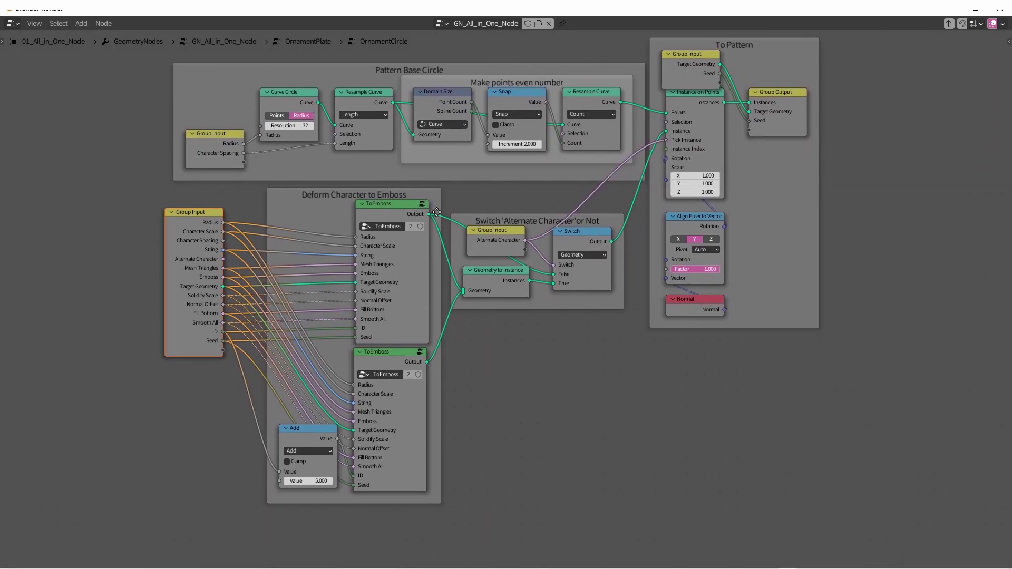
left_click(382, 212)
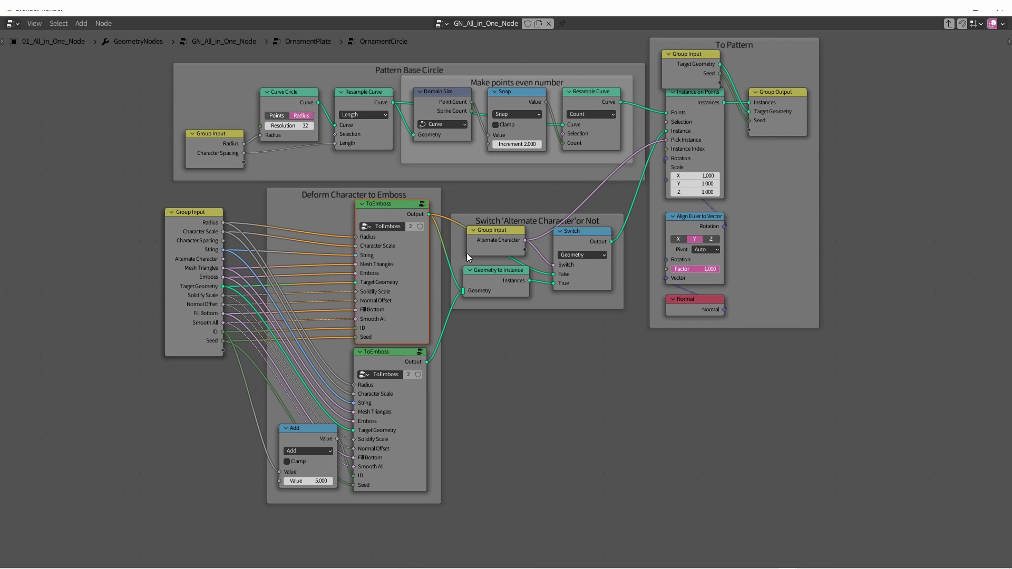
Enter the ToEmboss group and look over its whole node tree.
key("Tab")
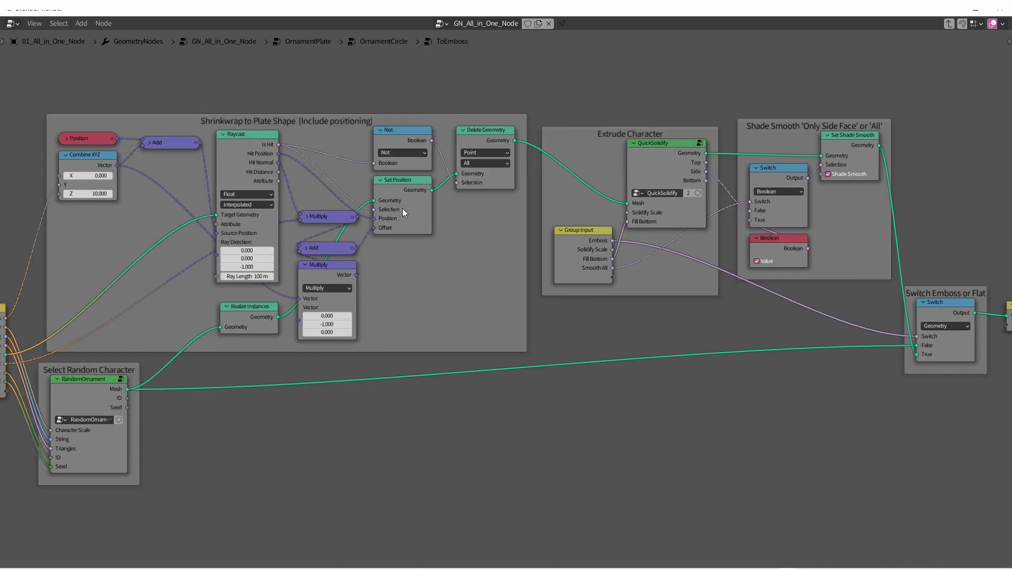
scroll(499, 229, "down", 1)
middle_click_drag(499, 228, 507, 164)
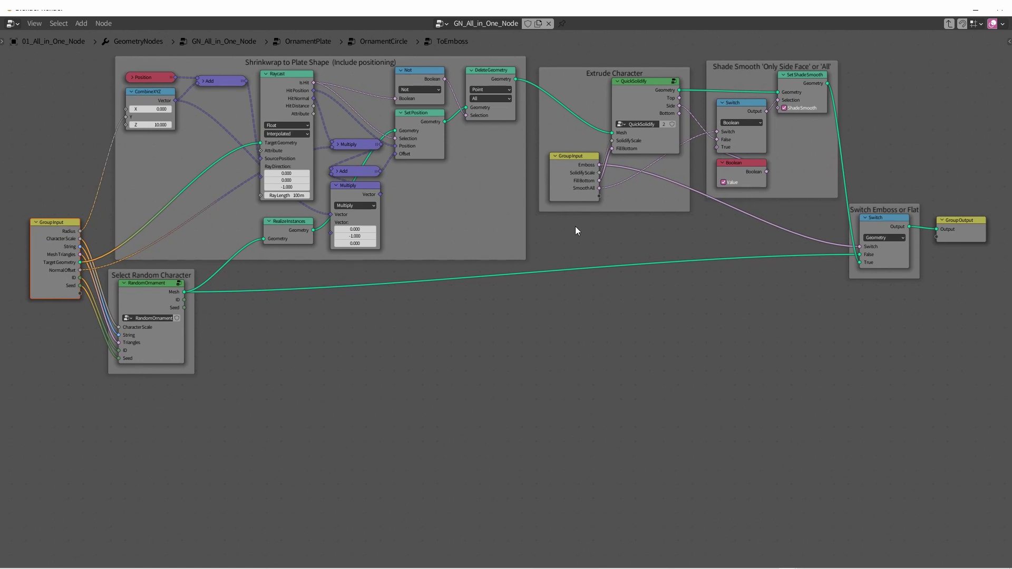
scroll(550, 216, "up", 1)
middle_click_drag(550, 216, 562, 230)
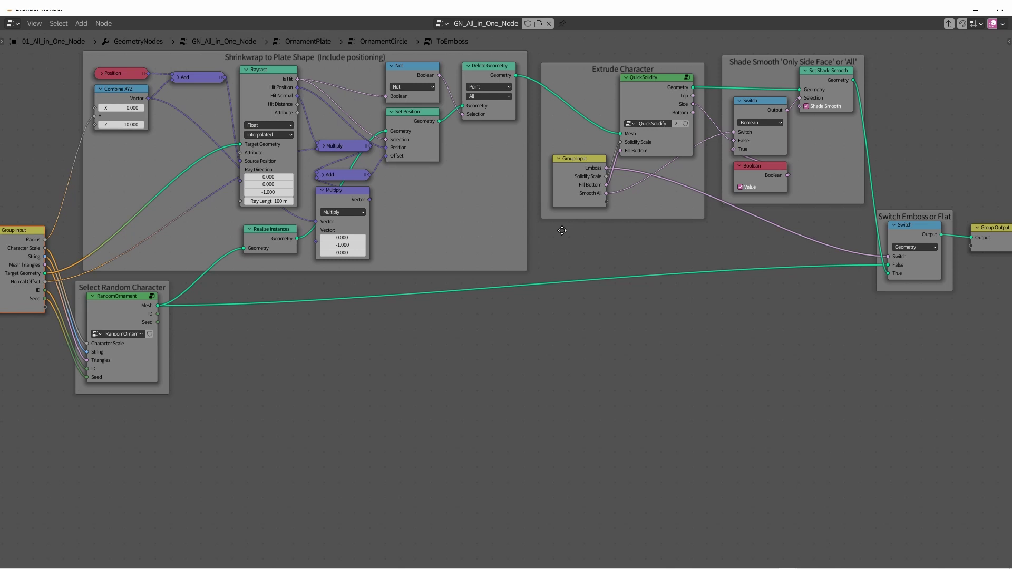
Inspect the QuickSolidify group's nodes, then return to ToEmboss.
left_click(635, 93)
key("Tab")
scroll(578, 204, "up", 2)
middle_click_drag(610, 140, 599, 116)
middle_click_drag(727, 261, 725, 261)
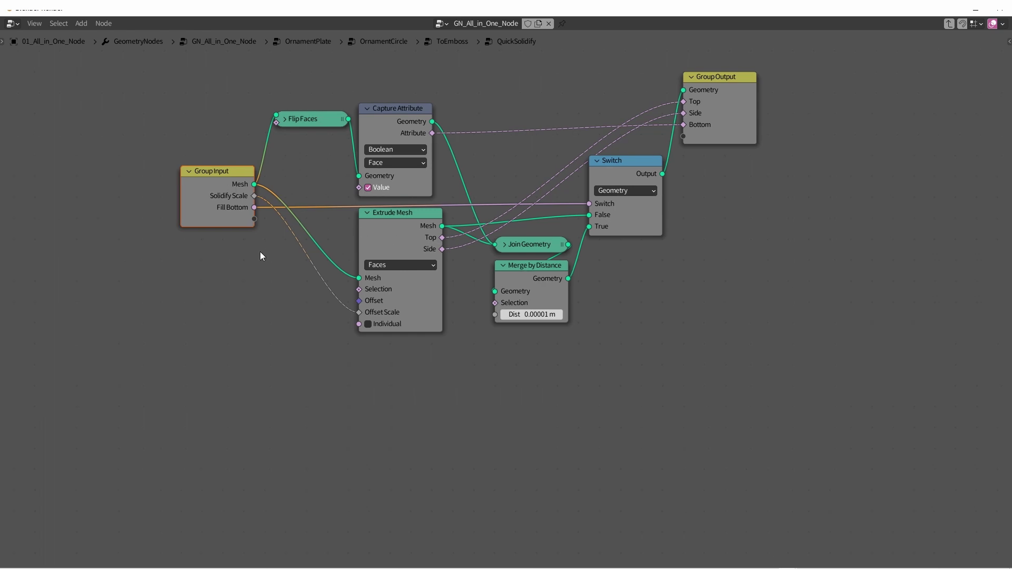
key("Tab")
Select the RandomOrnament node and enter its group.
mouse_move(260, 253)
middle_mouse_down()
mouse_move(315, 285)
mouse_move(347, 277)
middle_mouse_up()
scroll(315, 285, "down", 1)
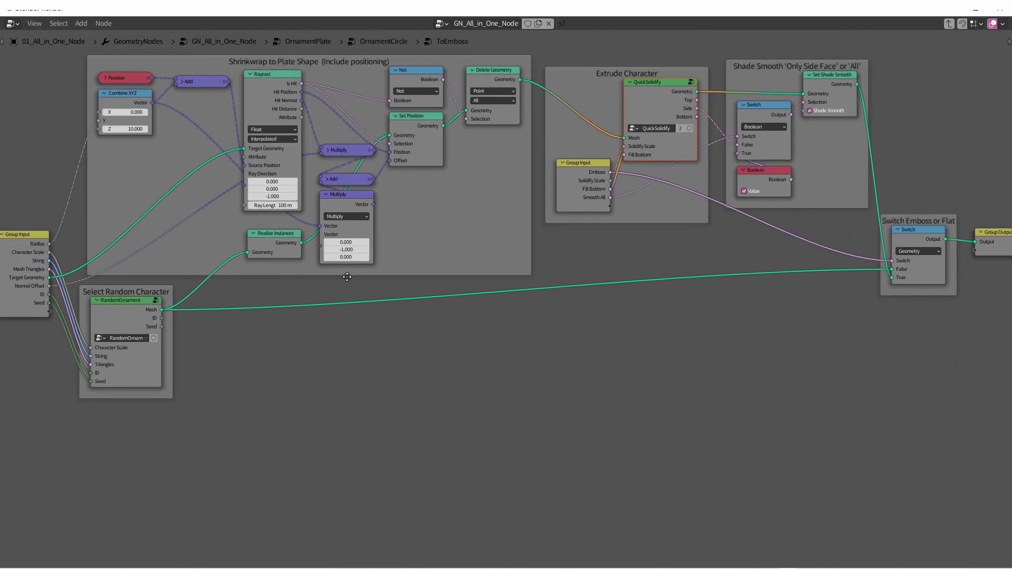
left_click(138, 300)
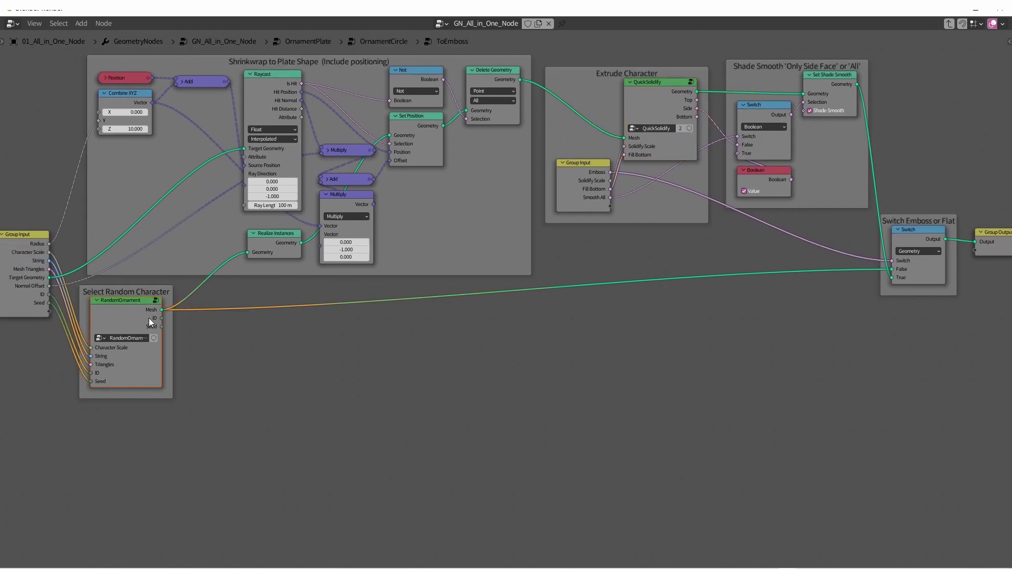
key("Tab")
Look inside the nested FontSetting group, then exit back to the top-level tree.
scroll(485, 270, "up", 2)
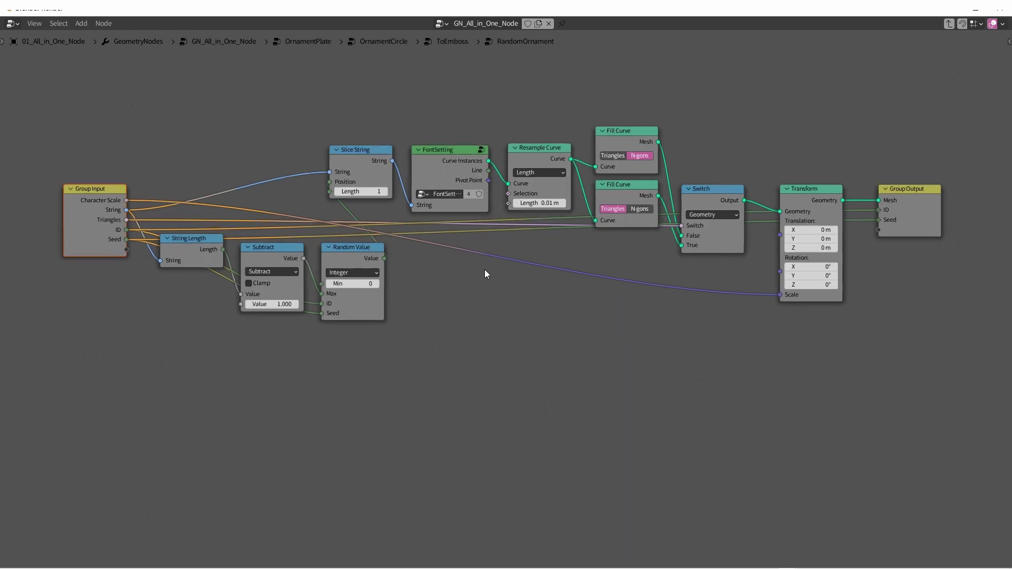
mouse_move(487, 270)
middle_mouse_down()
mouse_move(502, 247)
mouse_move(495, 242)
middle_mouse_up()
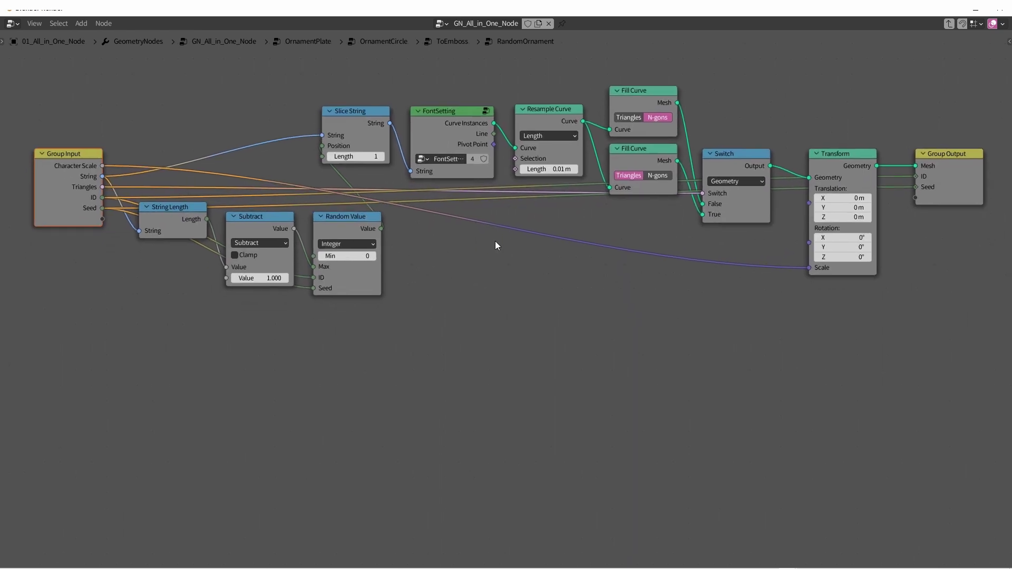
left_click(507, 291)
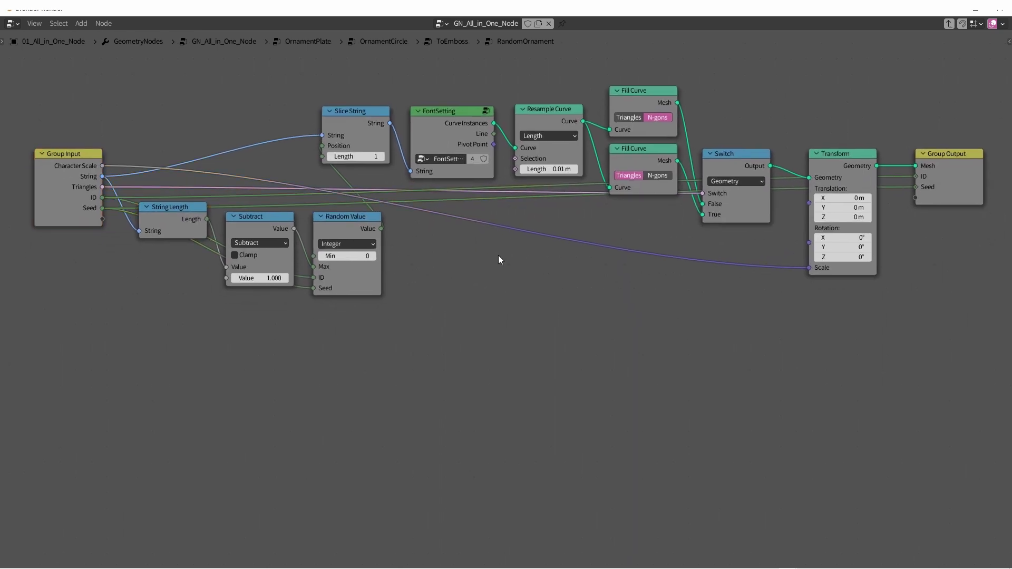
left_click(446, 120)
key("Tab")
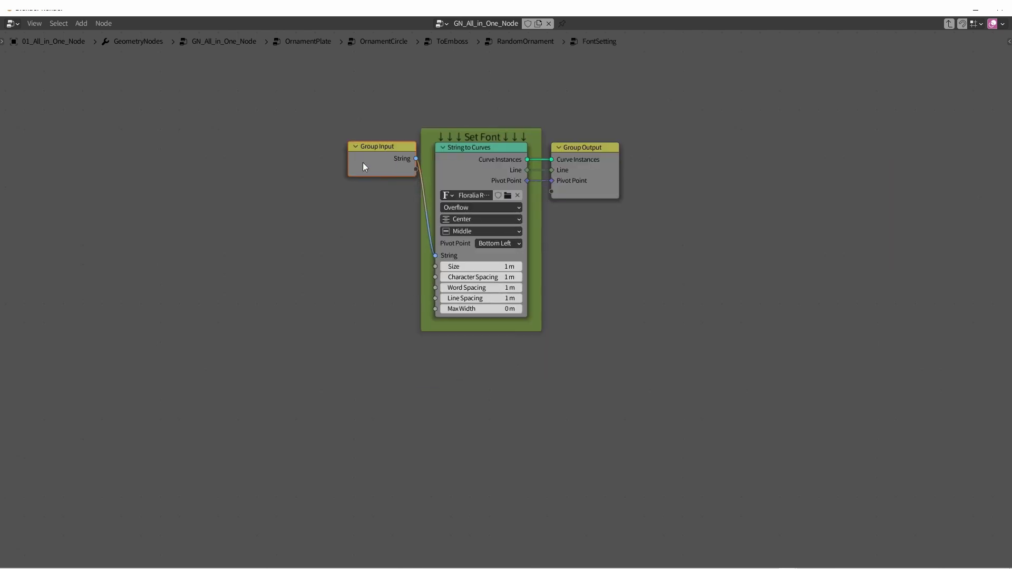
key("Tab")
key("Tab")
key("Tab")
Re-enter OrnamentPlate, open Gen_Vessel_Simple and pan through its nodes to Set Shade Smooth.
key("Tab")
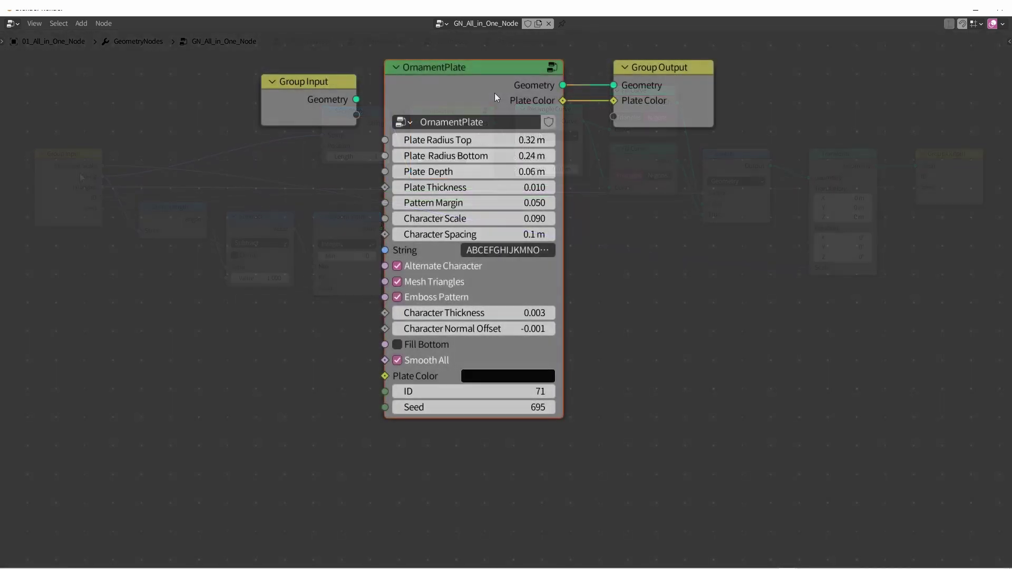
key("Tab")
scroll(478, 90, "down", 2)
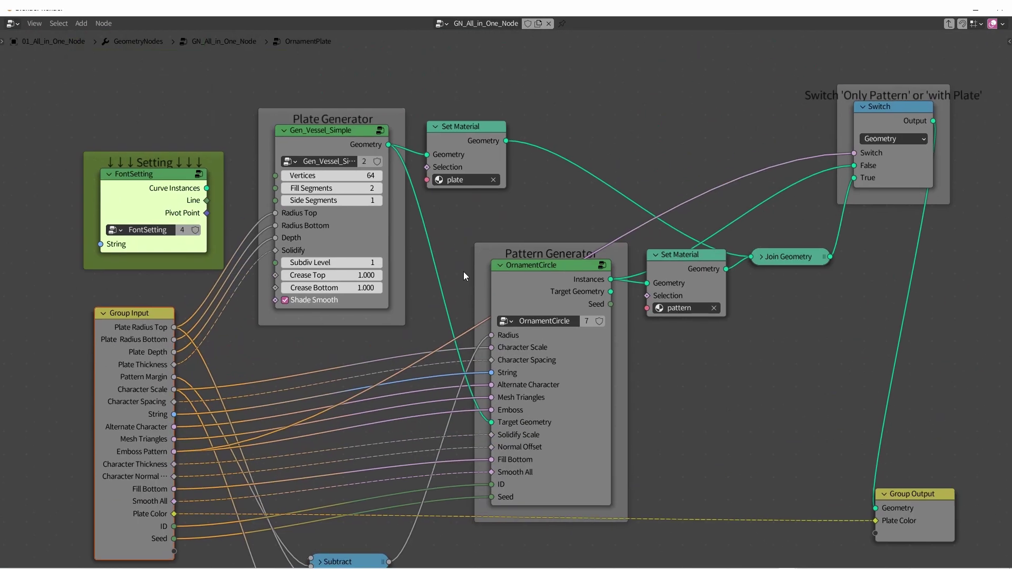
middle_click_drag(353, 141, 362, 90)
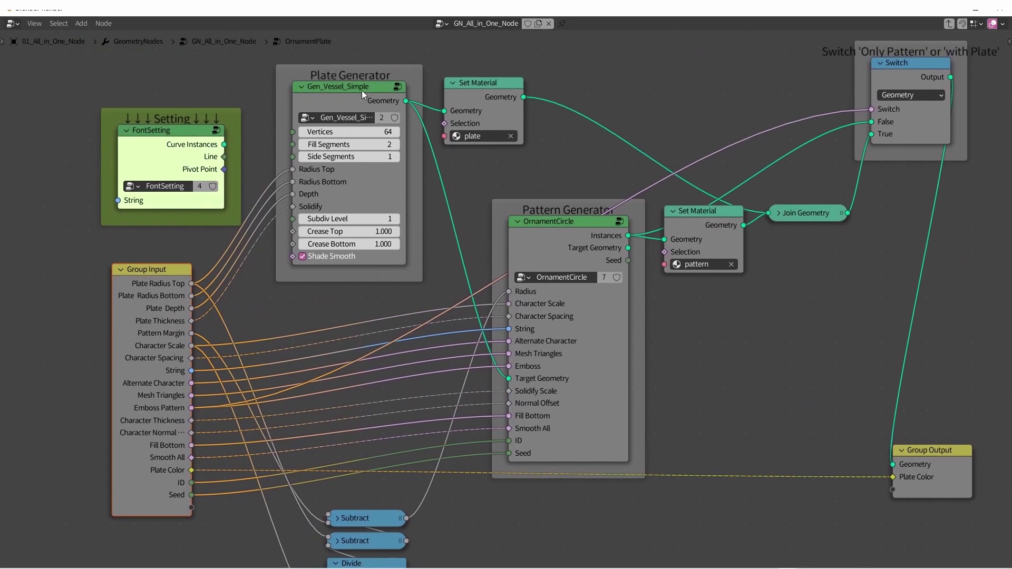
left_click(340, 88)
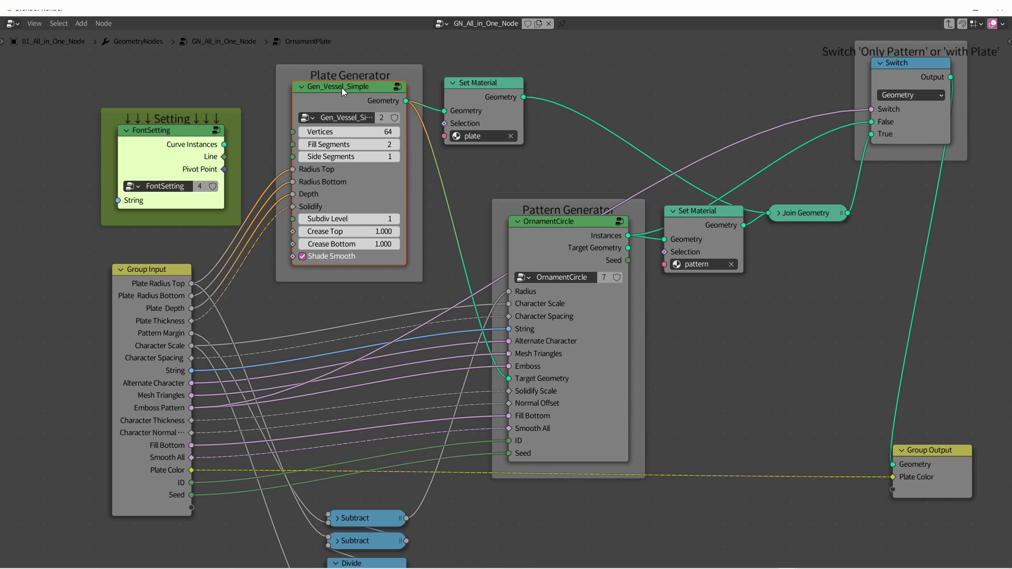
key("Tab")
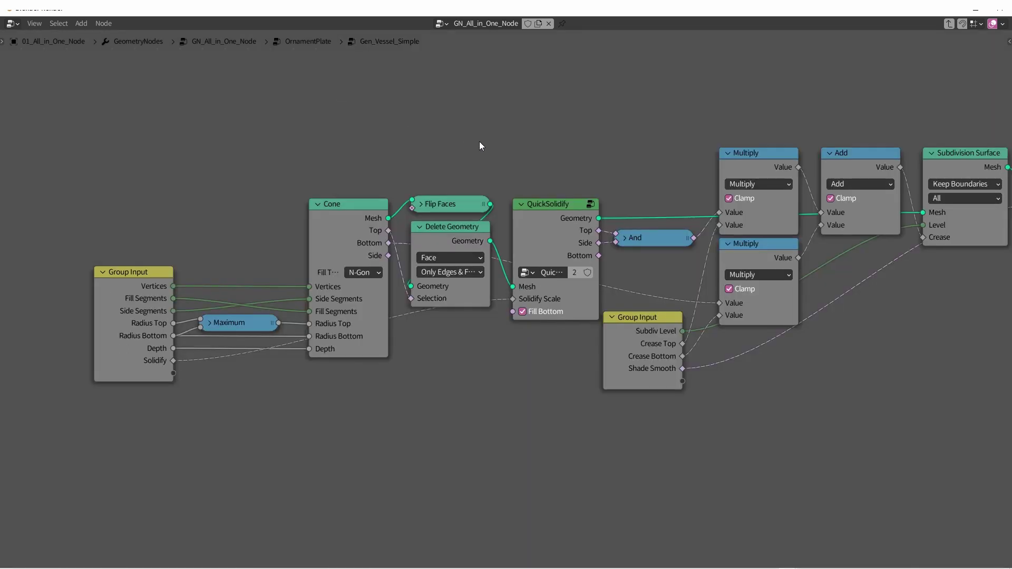
middle_click_drag(479, 142, 402, 78)
scroll(402, 78, "down", 1)
scroll(401, 78, "down", 1)
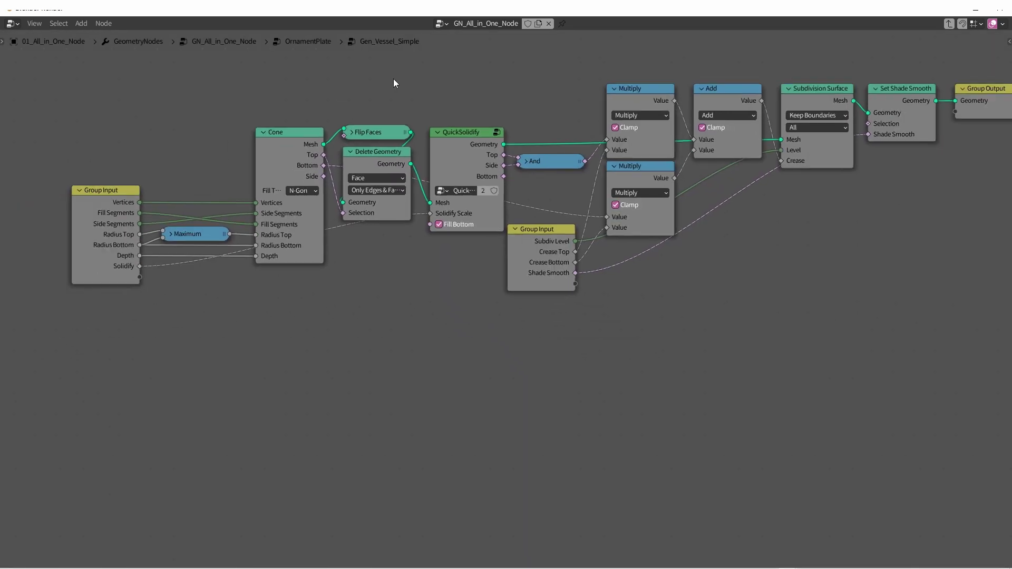
scroll(393, 81, "down", 1)
scroll(394, 80, "up", 1)
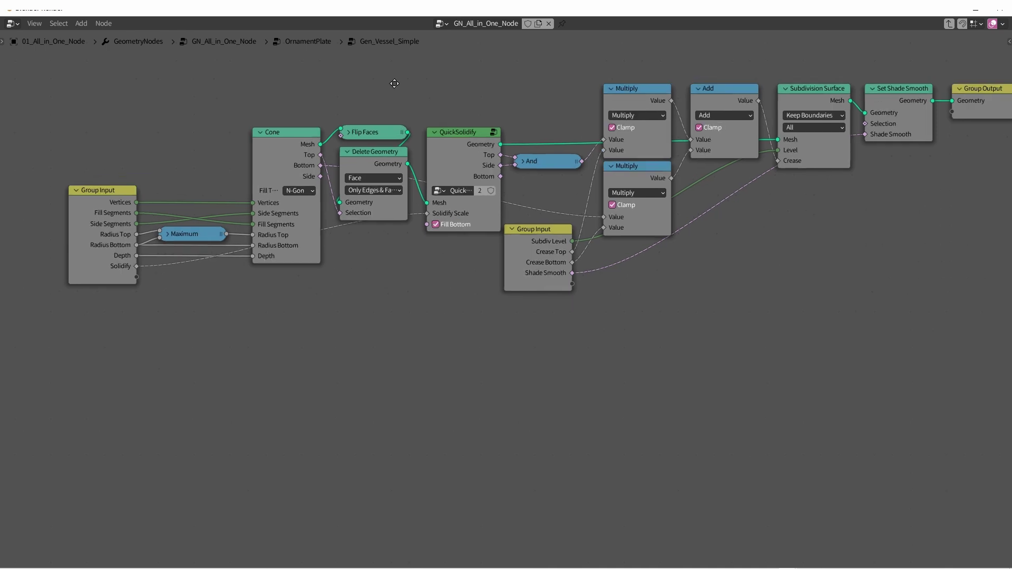
middle_click_drag(394, 81, 367, 65)
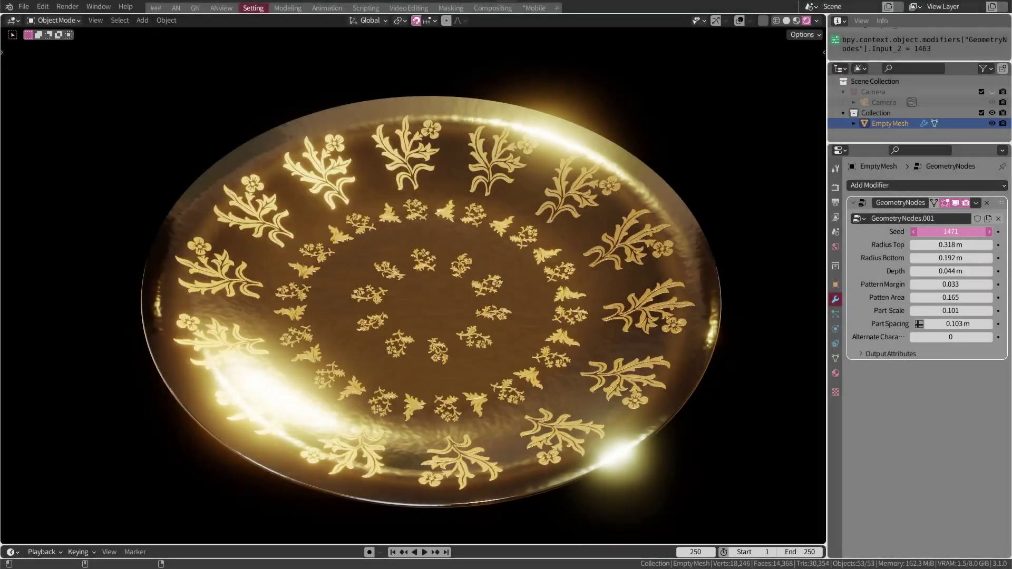
Set Seed 1520, top radius 0.283 m and a wider pattern margin, shrinking pattern area.
left_click_drag(951, 231, 957, 232)
mouse_move(951, 298)
left_mouse_down()
mouse_move(933, 311)
mouse_move(957, 311)
mouse_move(944, 324)
left_mouse_up()
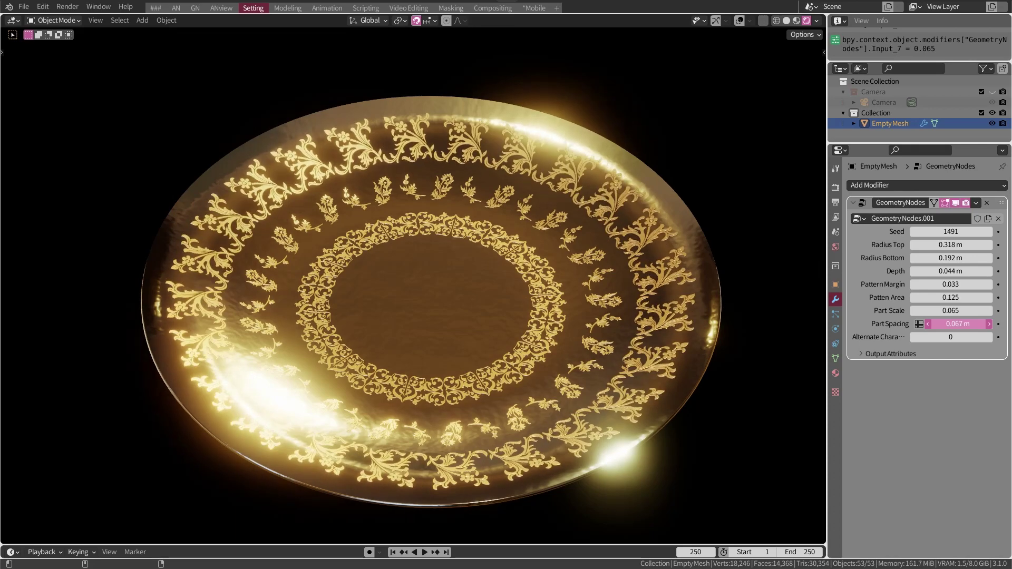
left_click(990, 337)
left_click_drag(949, 232, 965, 231)
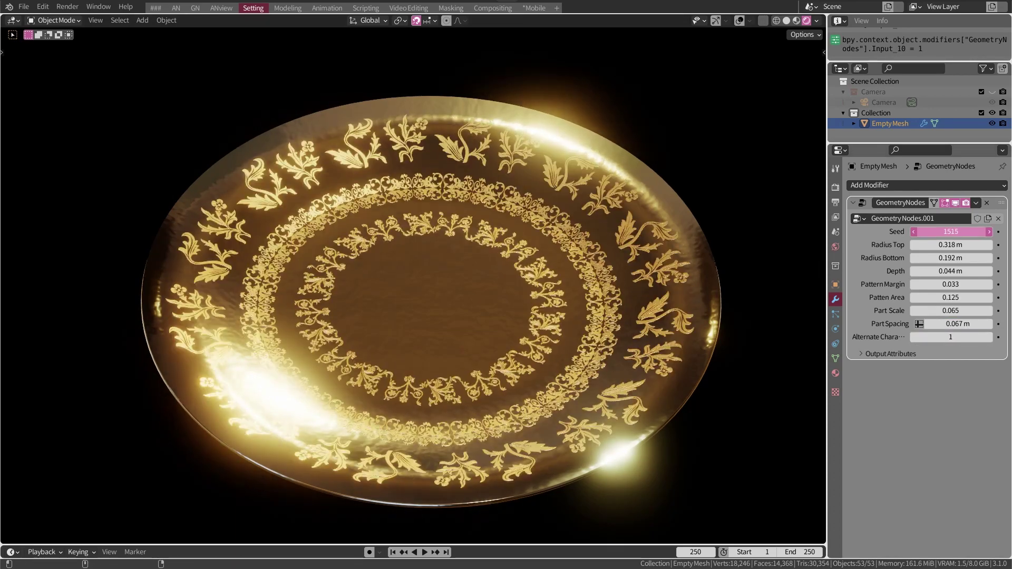
left_click_drag(971, 336, 962, 336)
left_click_drag(951, 244, 939, 244)
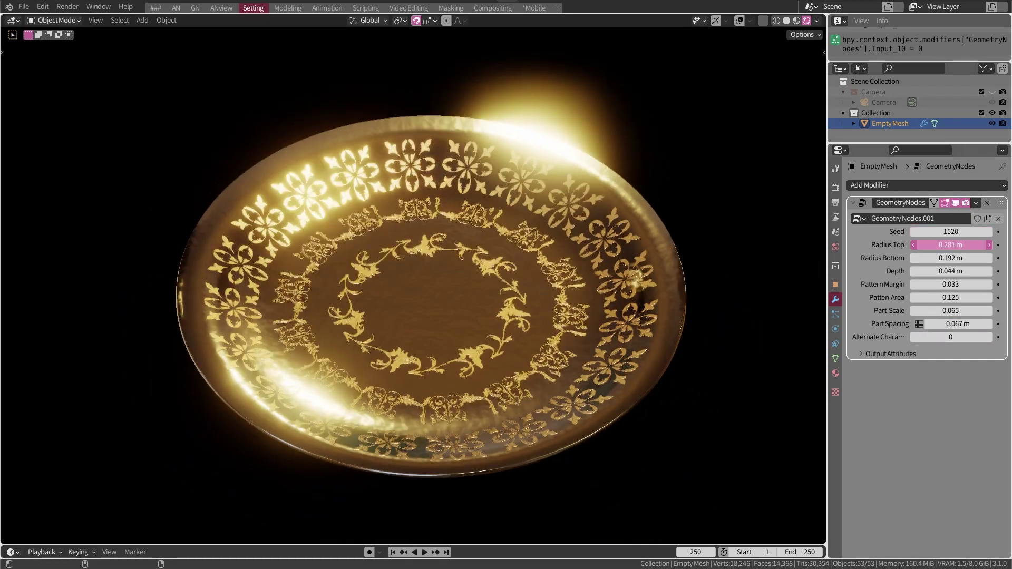
mouse_move(942, 284)
left_mouse_down()
mouse_move(928, 258)
mouse_move(965, 258)
mouse_move(965, 271)
mouse_move(938, 284)
left_mouse_up()
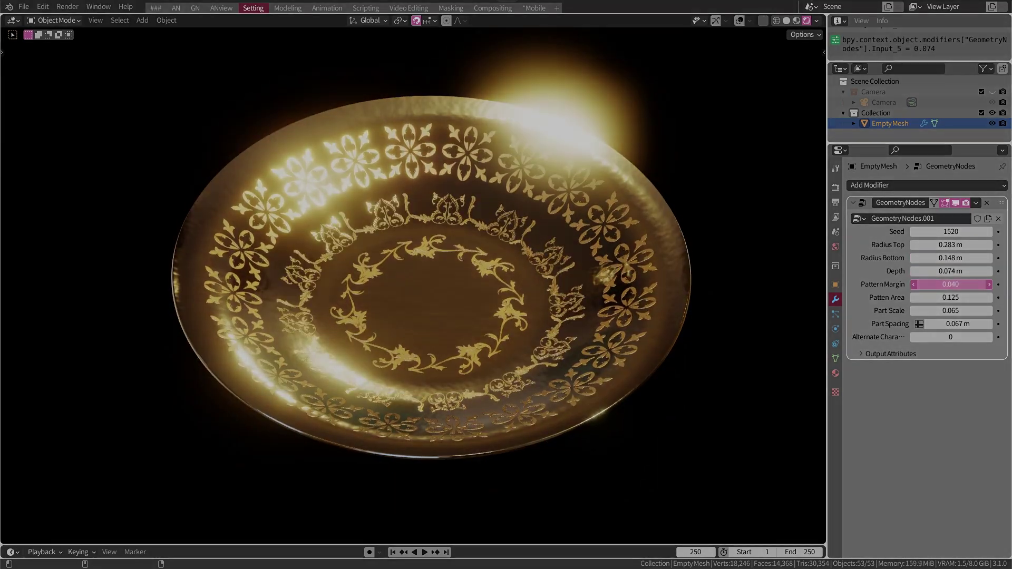